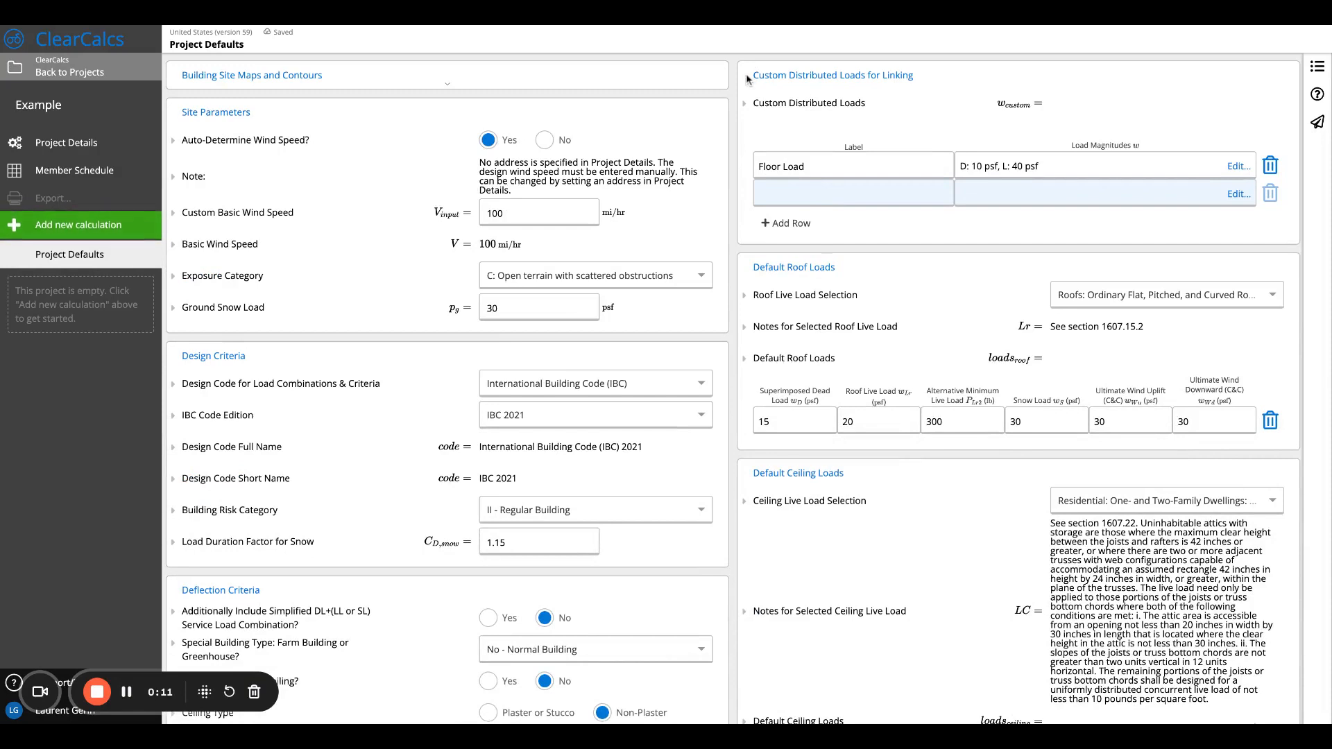
Step: Delete the existing Floor Load row from the custom distributed loads for linking
drag(747, 75, 921, 74)
click(923, 73)
click(1271, 167)
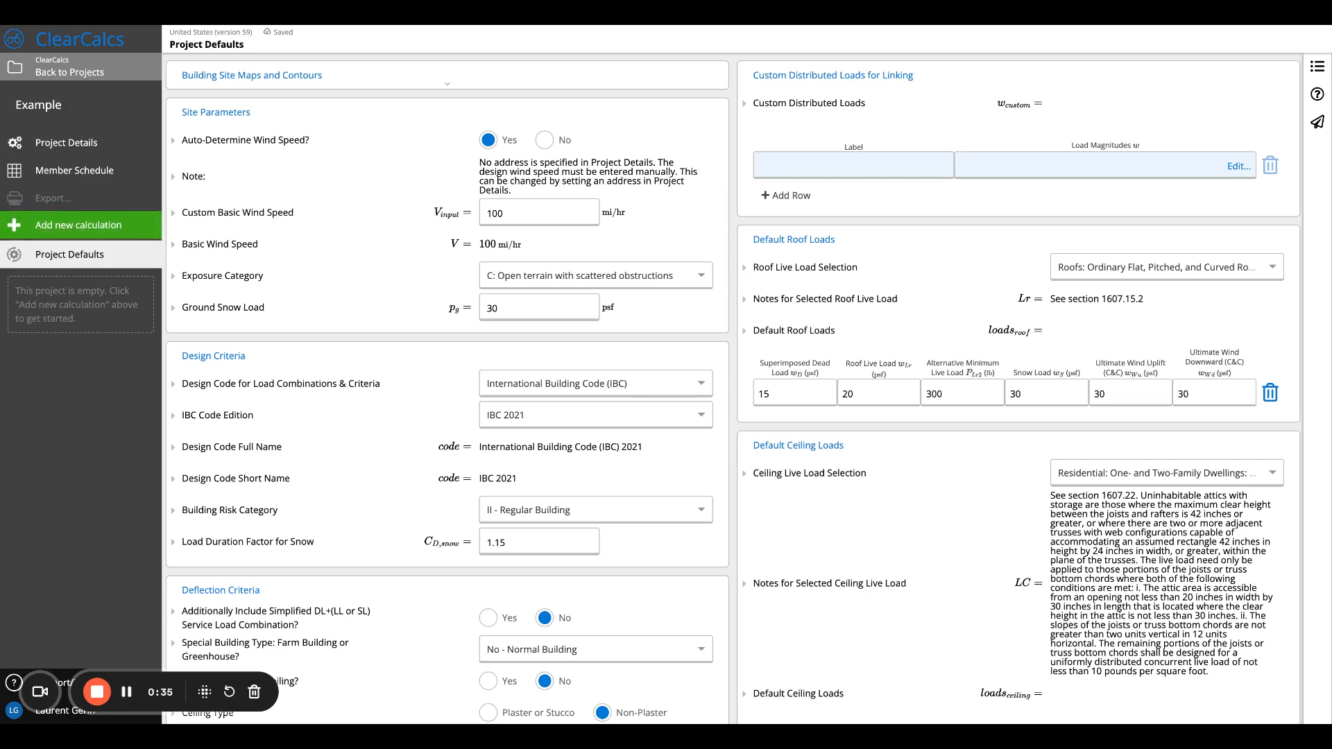
Step: Add a custom distributed load labelled Living Room with a dead load of 10 psf
click(854, 166)
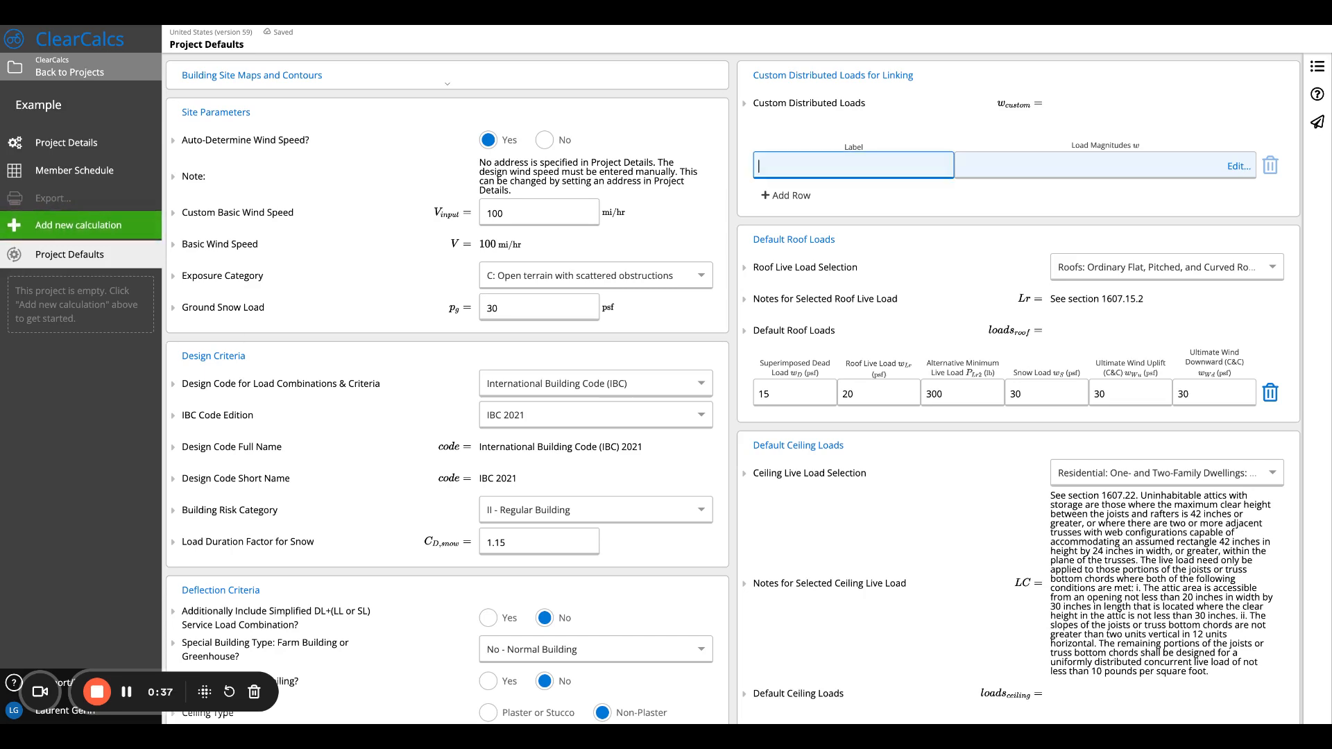
text(Living Room)
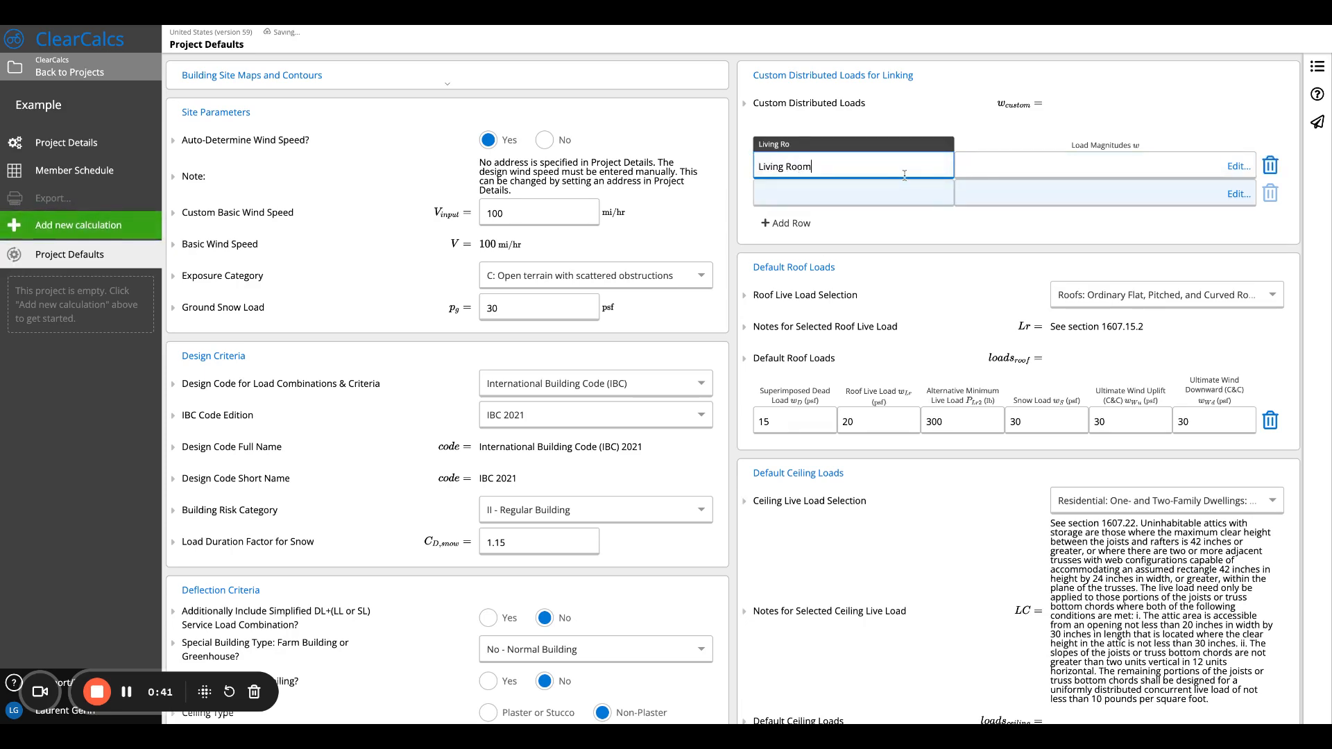
click(981, 177)
click(595, 380)
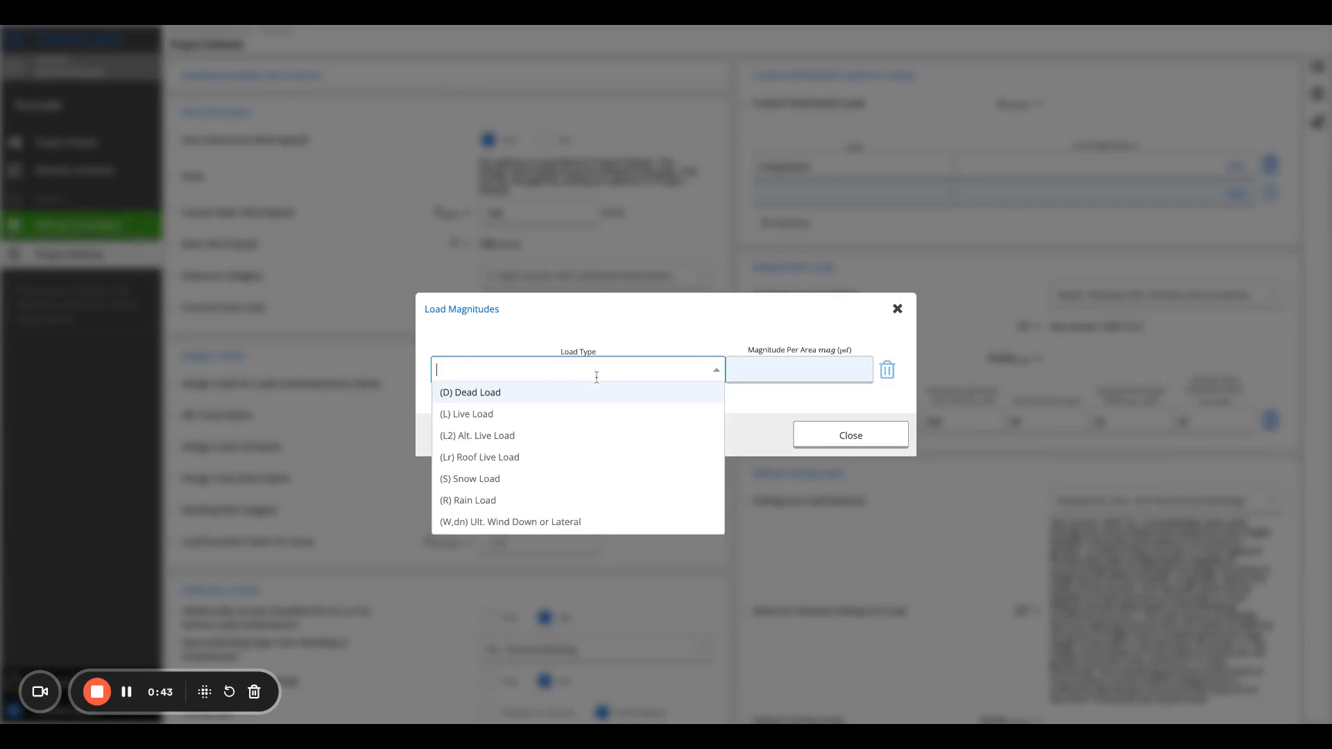
click(598, 393)
click(766, 354)
text(10 psf)
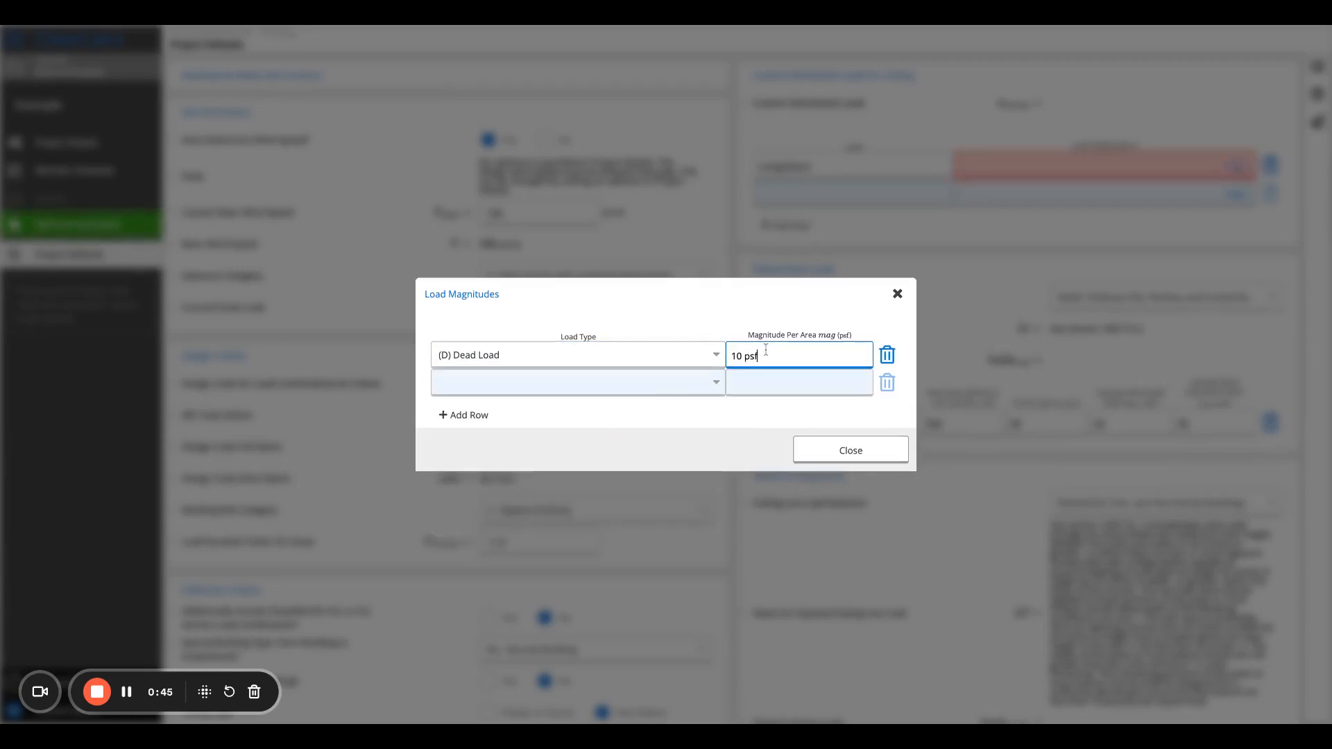
Step: Add a live load of 40 psf to the Living Room load and close its load magnitudes
click(660, 384)
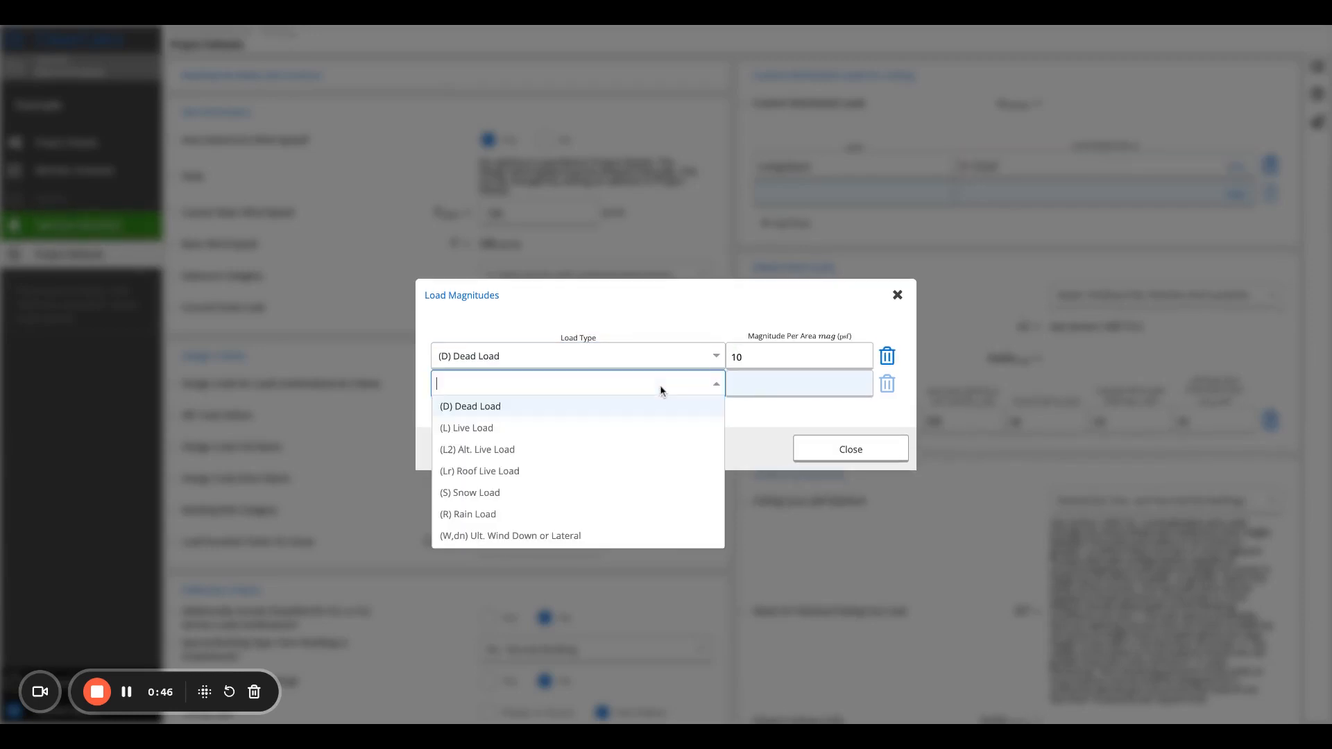
click(639, 424)
click(775, 380)
text(40)
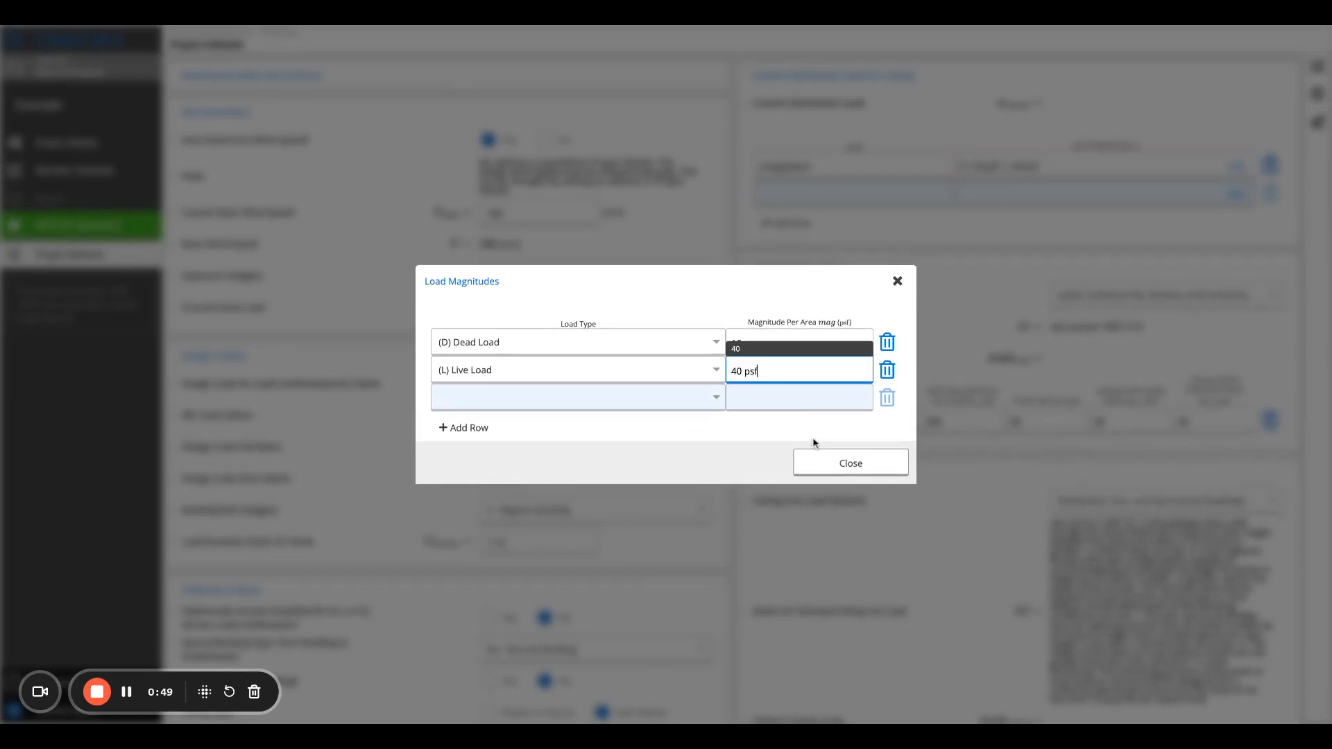
click(832, 469)
Step: Add a second custom distributed load labelled Hallways with a dead load of 15 psf
click(828, 193)
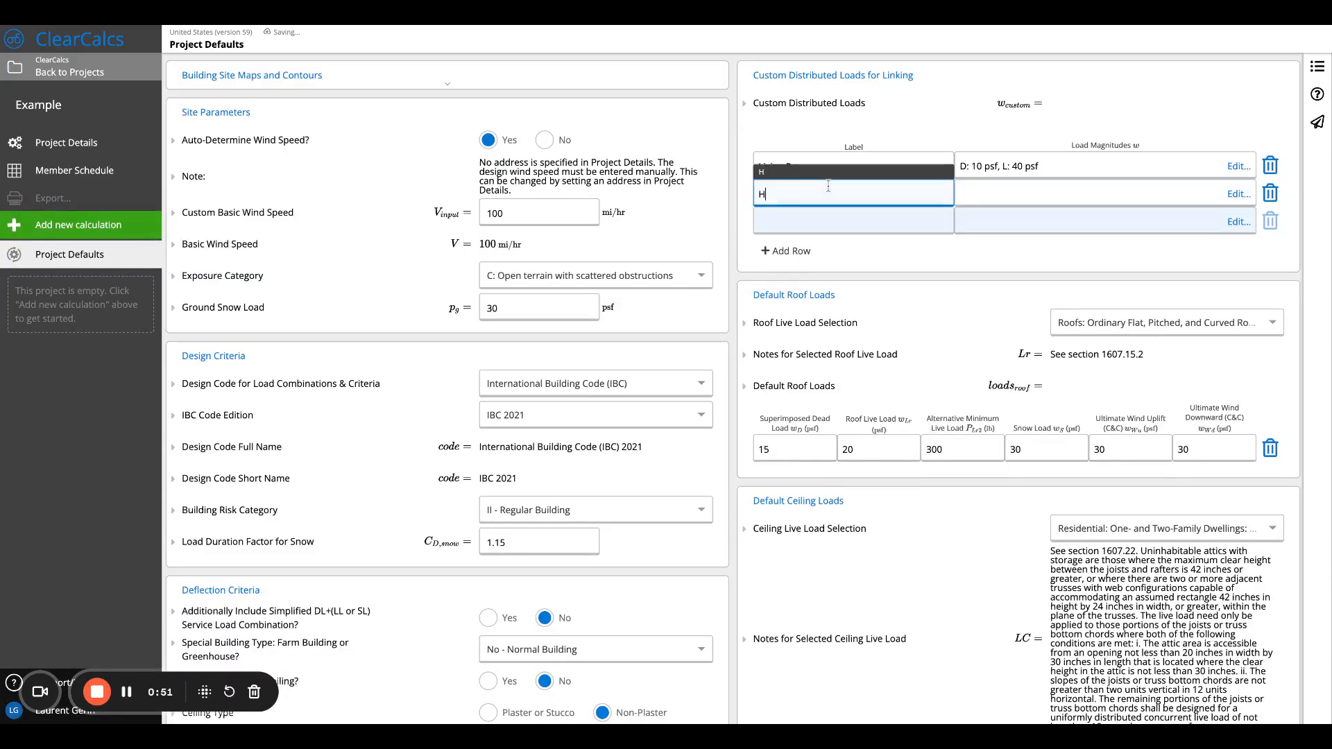
text(Hallways)
click(981, 197)
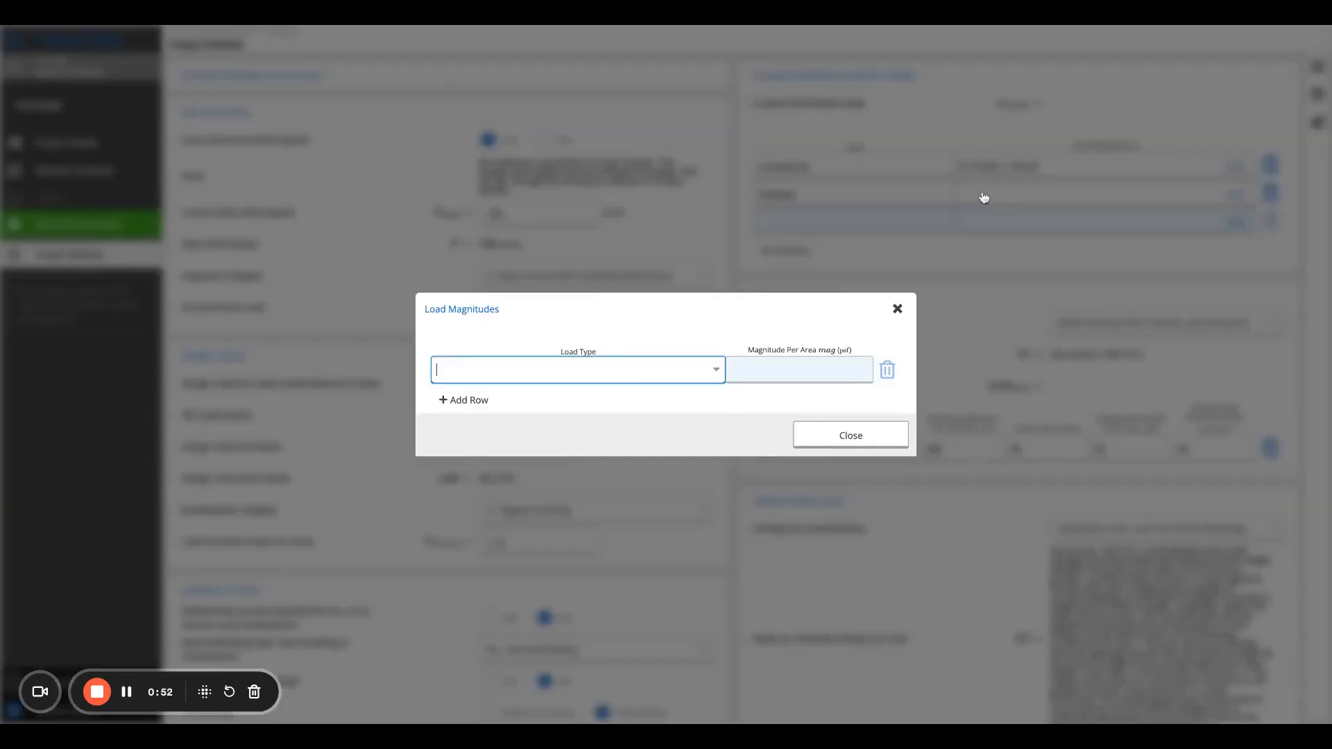
click(640, 370)
click(652, 392)
click(769, 357)
text(1)
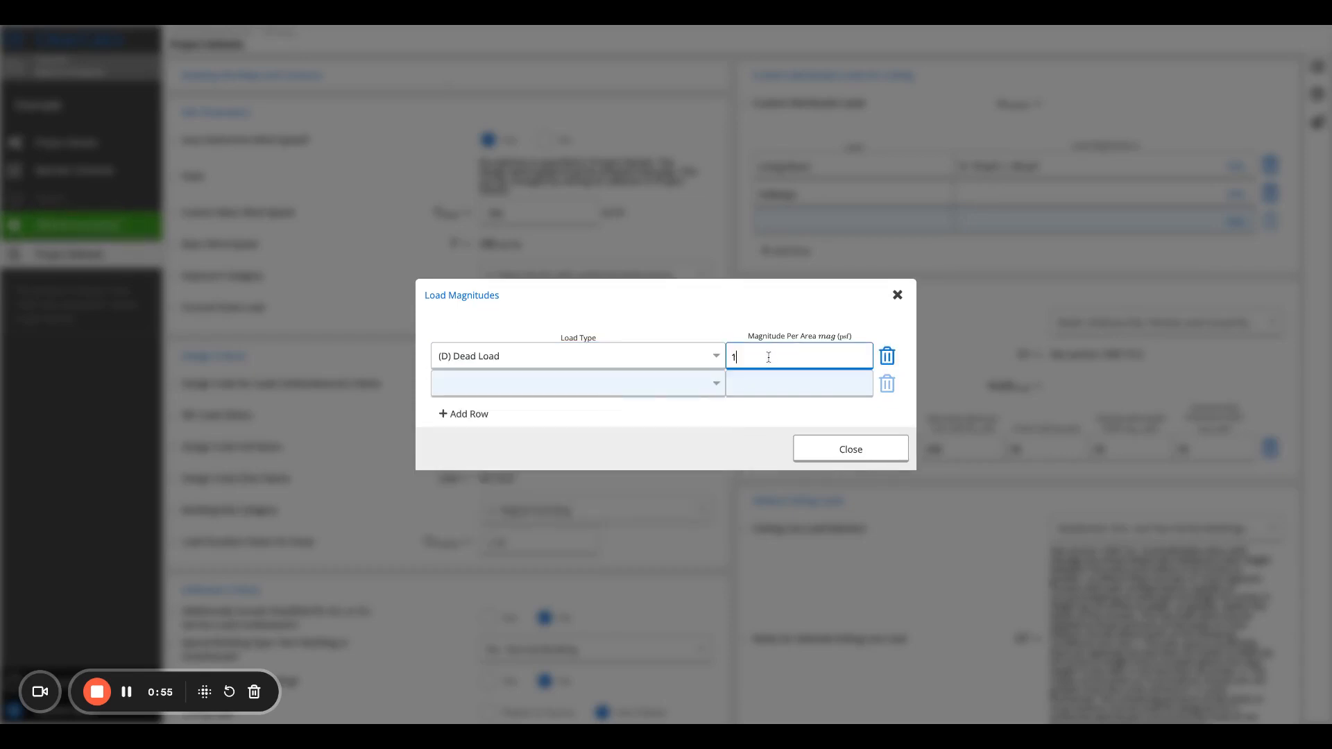
text(5)
Step: Add a live load of 100 psf to the Hallways load and close its load magnitudes
click(630, 383)
click(583, 434)
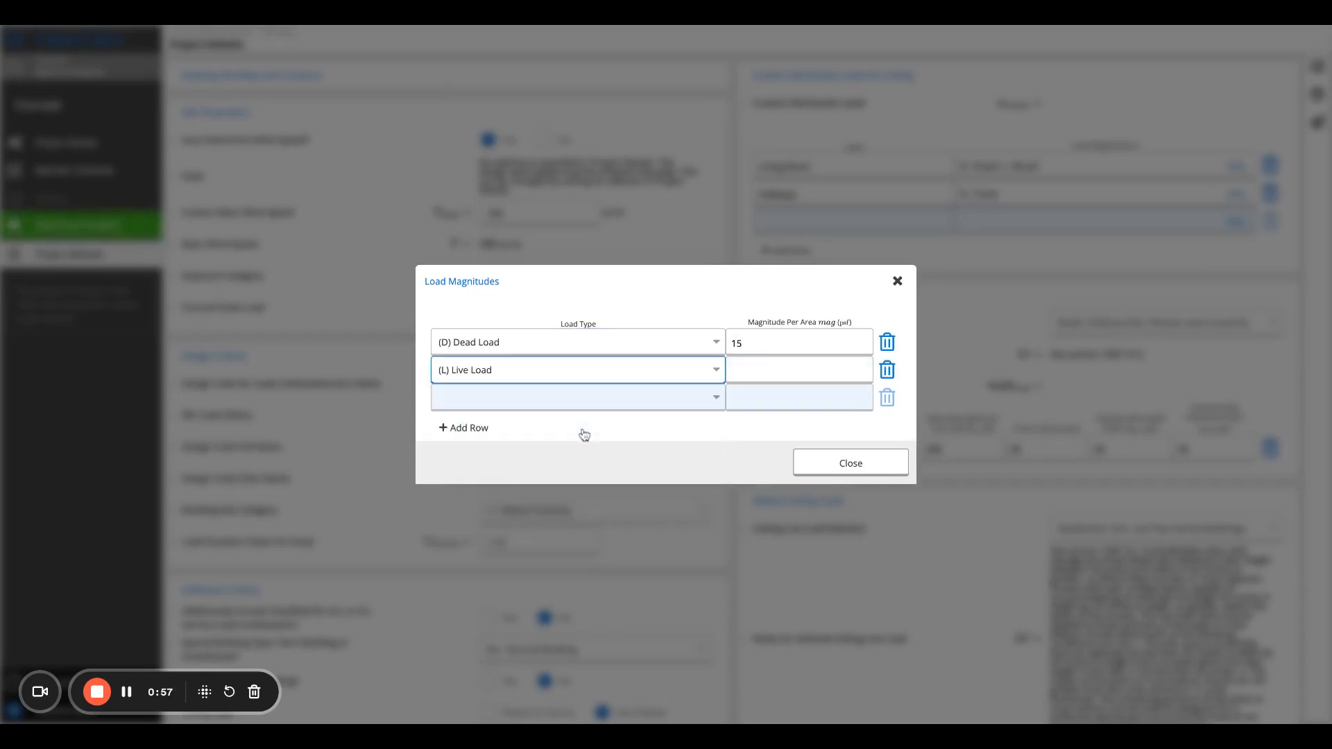
click(746, 379)
text(100)
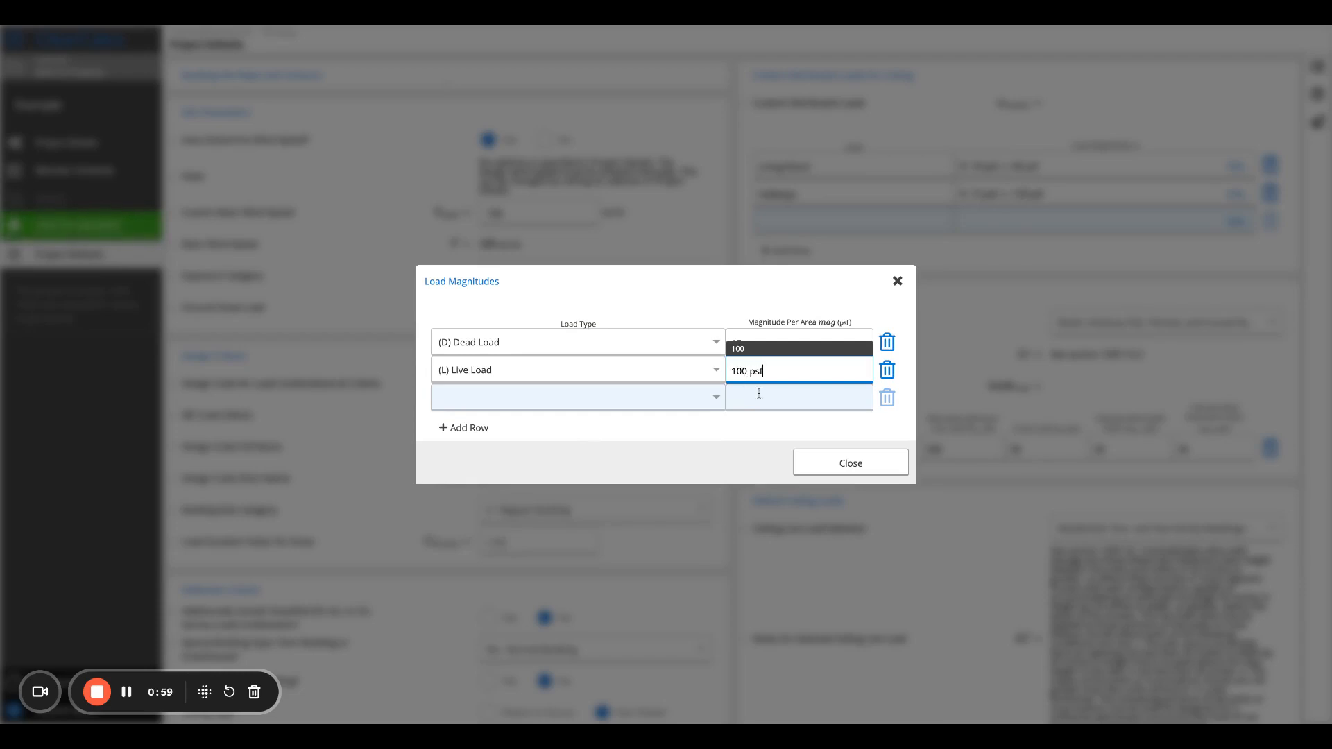
click(897, 281)
Step: Add a third custom distributed load labelled Deck with a dead load of 10 psf
click(876, 231)
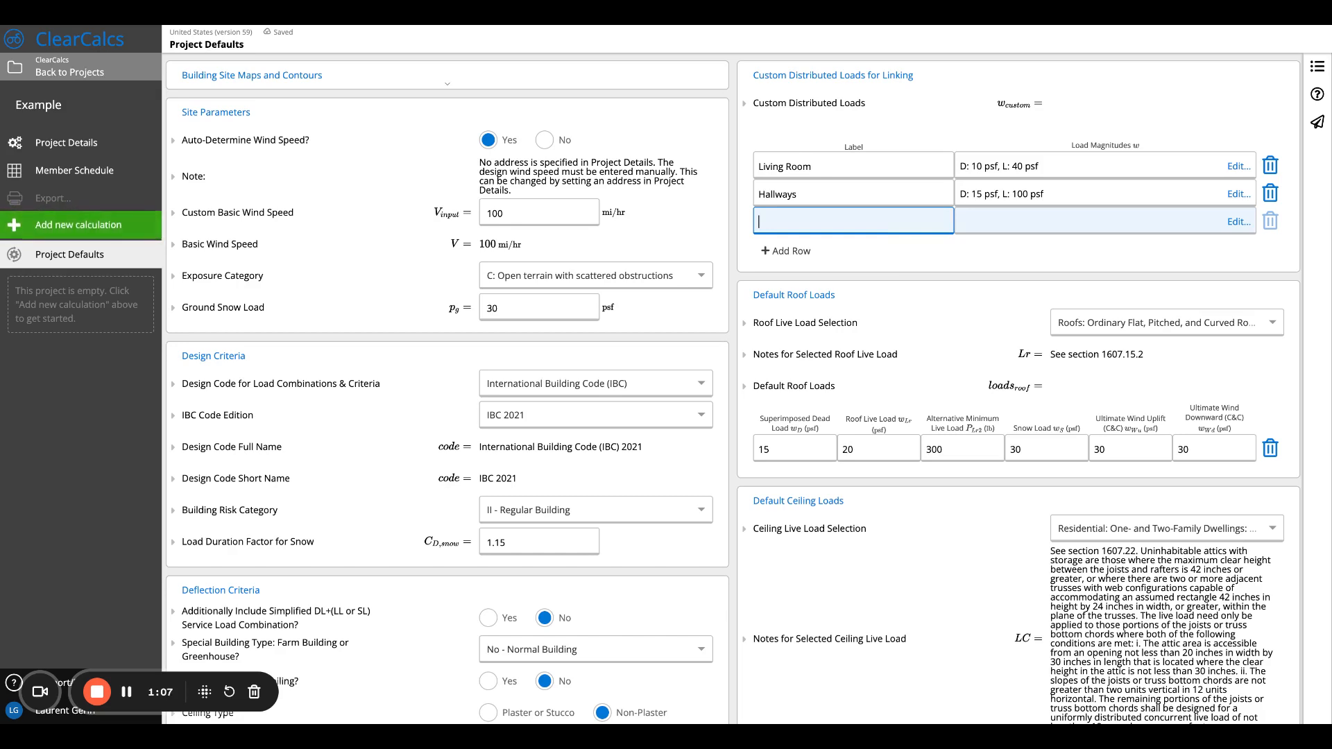
text(Sun)
key(BackSpace)
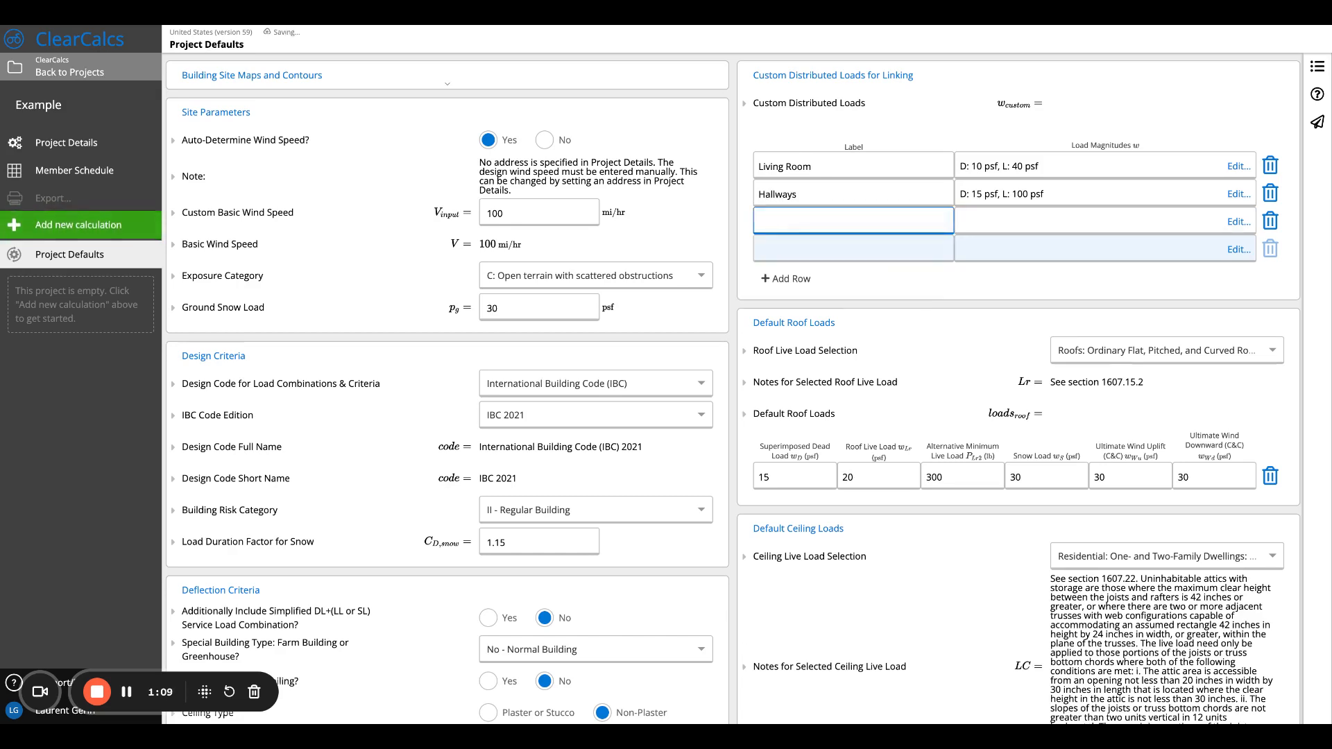
text(Sun)
click(1010, 230)
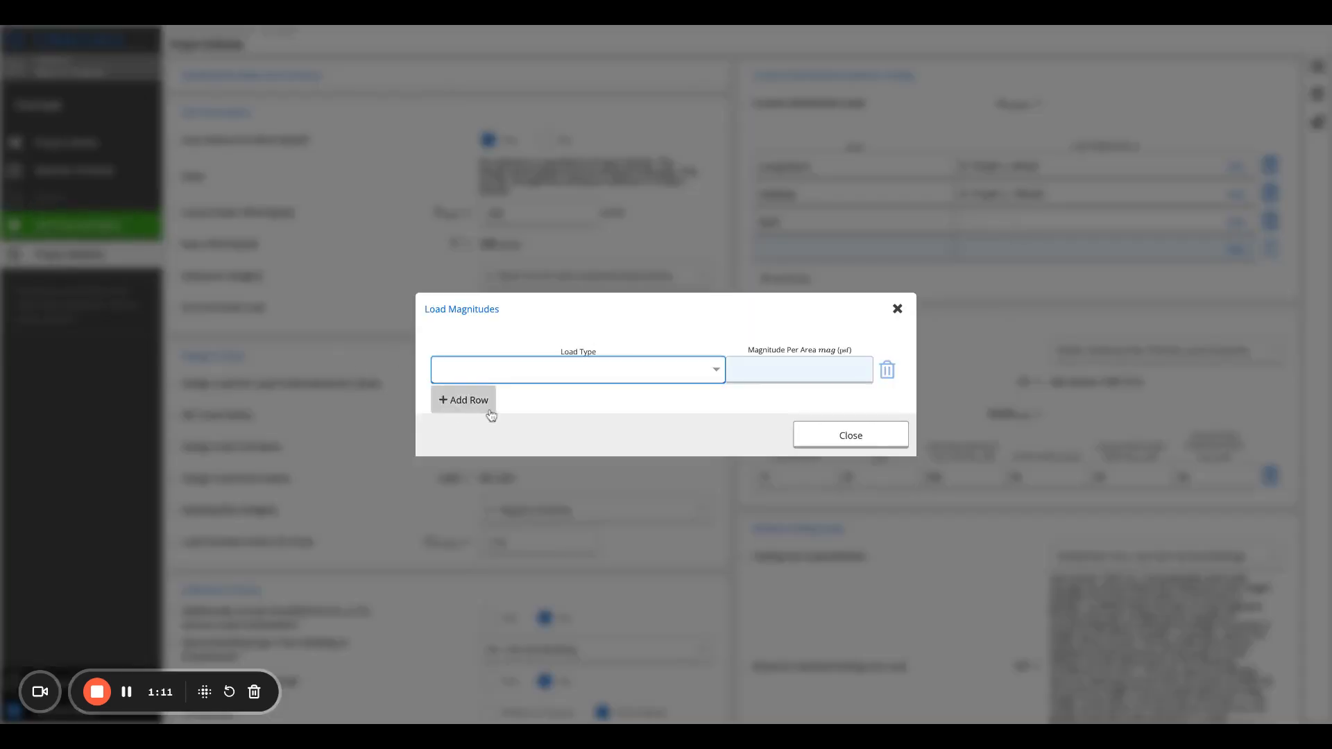
click(494, 372)
click(494, 387)
click(782, 365)
text(10 psf)
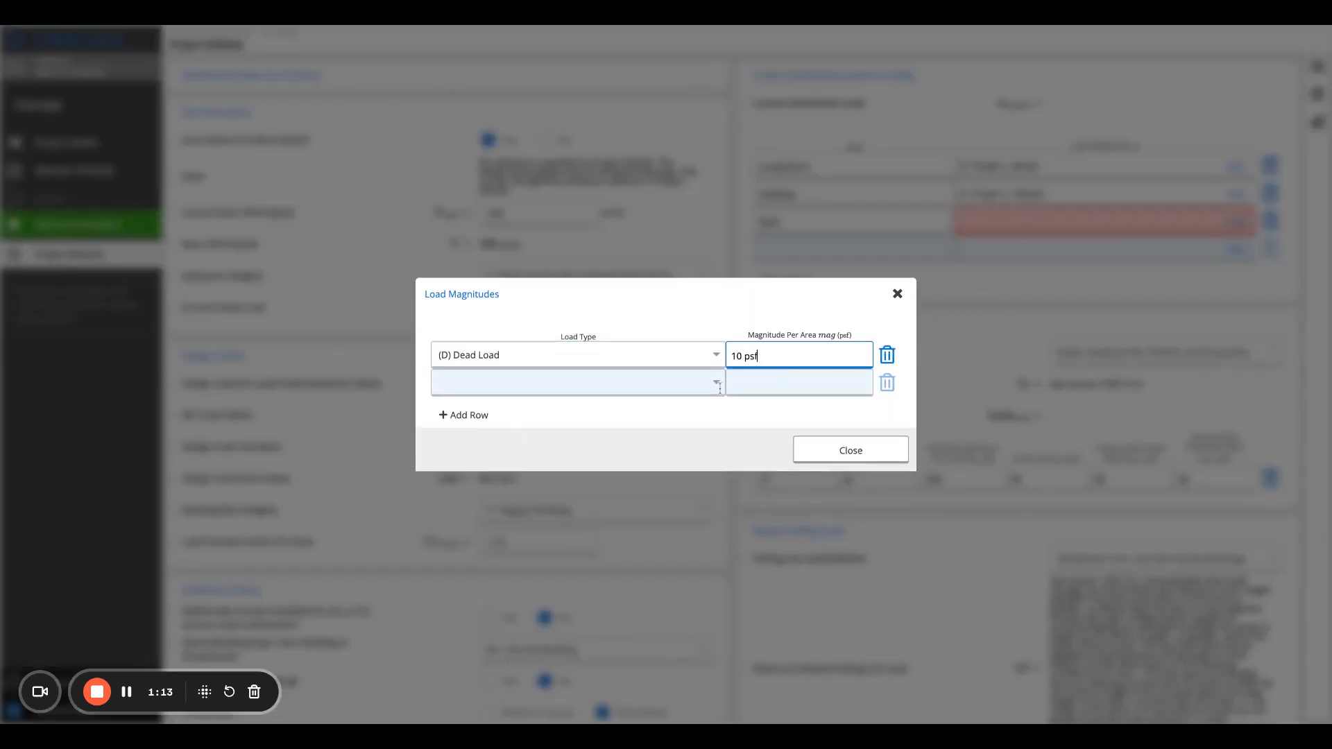
Step: Add a live load of 60 psf and a snow load of 50 psf to the Deck load, finishing its load magnitudes
click(678, 383)
click(650, 423)
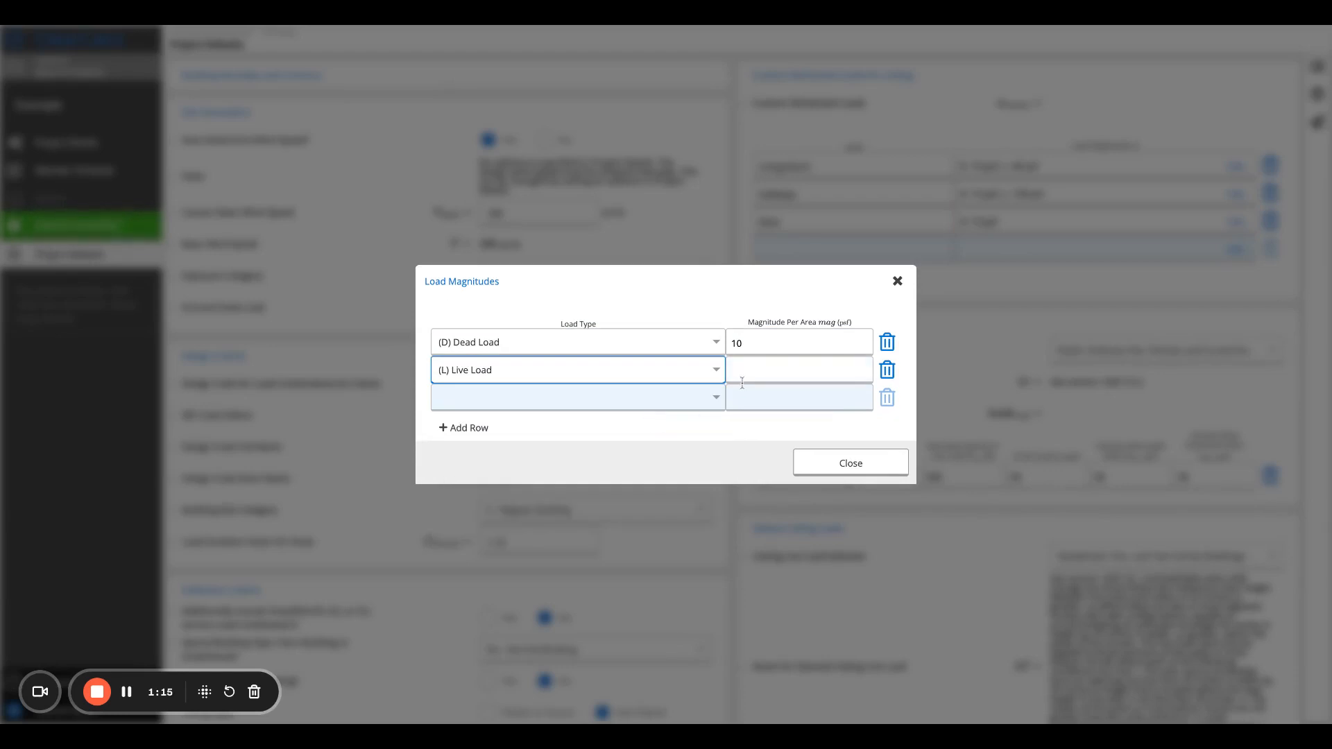
click(737, 375)
text(60 psf)
click(630, 401)
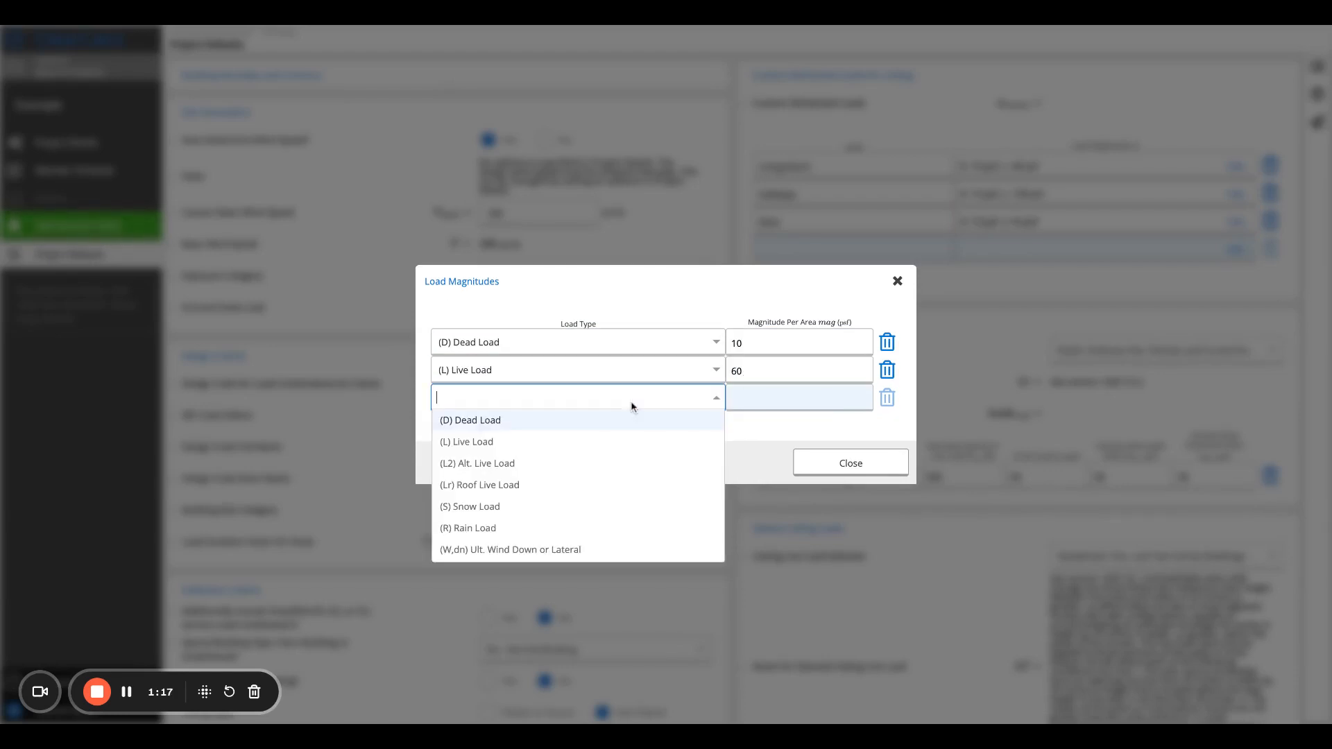
click(609, 512)
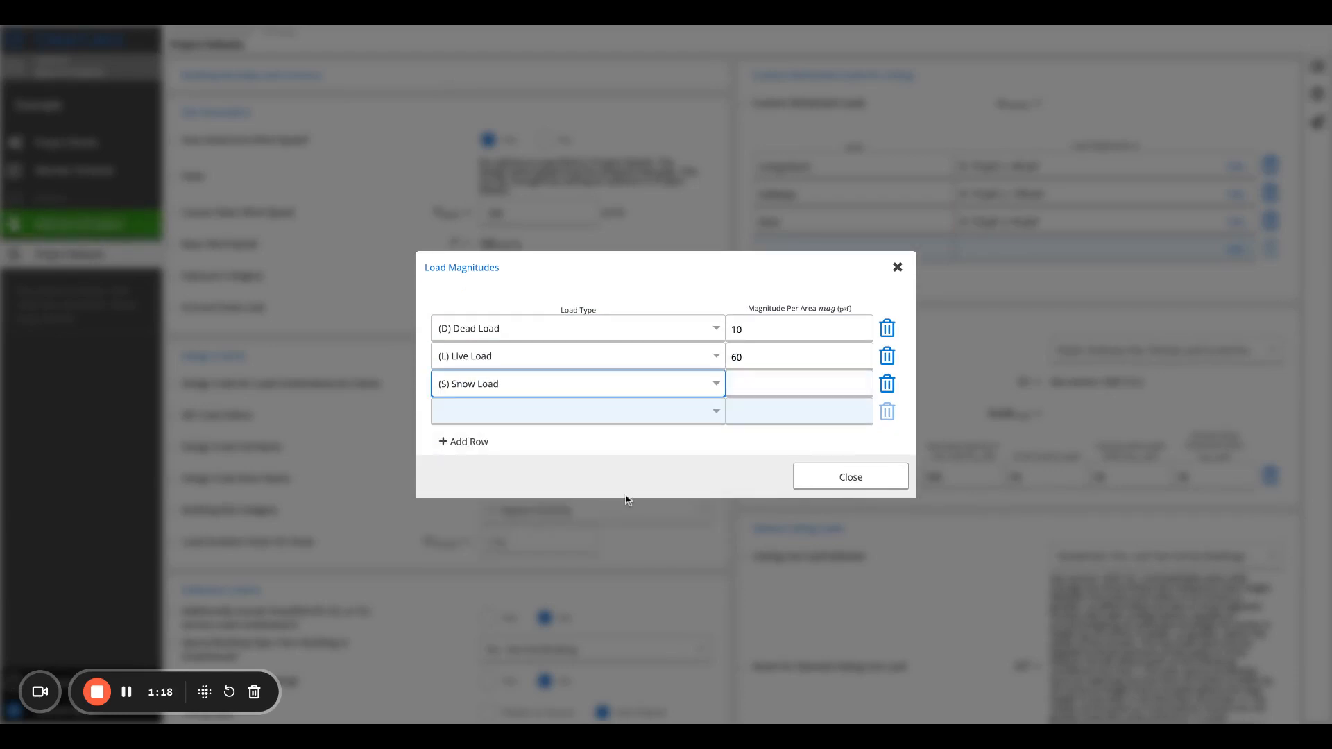
click(756, 385)
text(50)
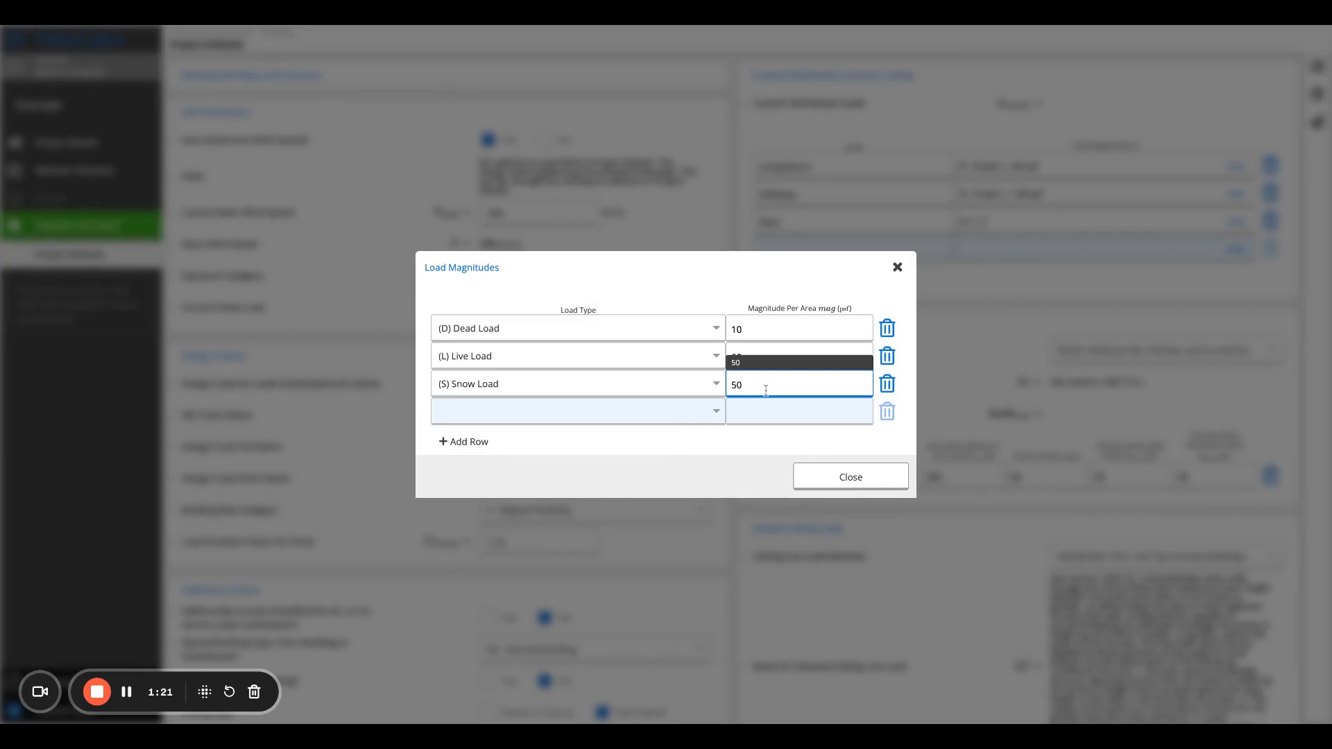
click(851, 476)
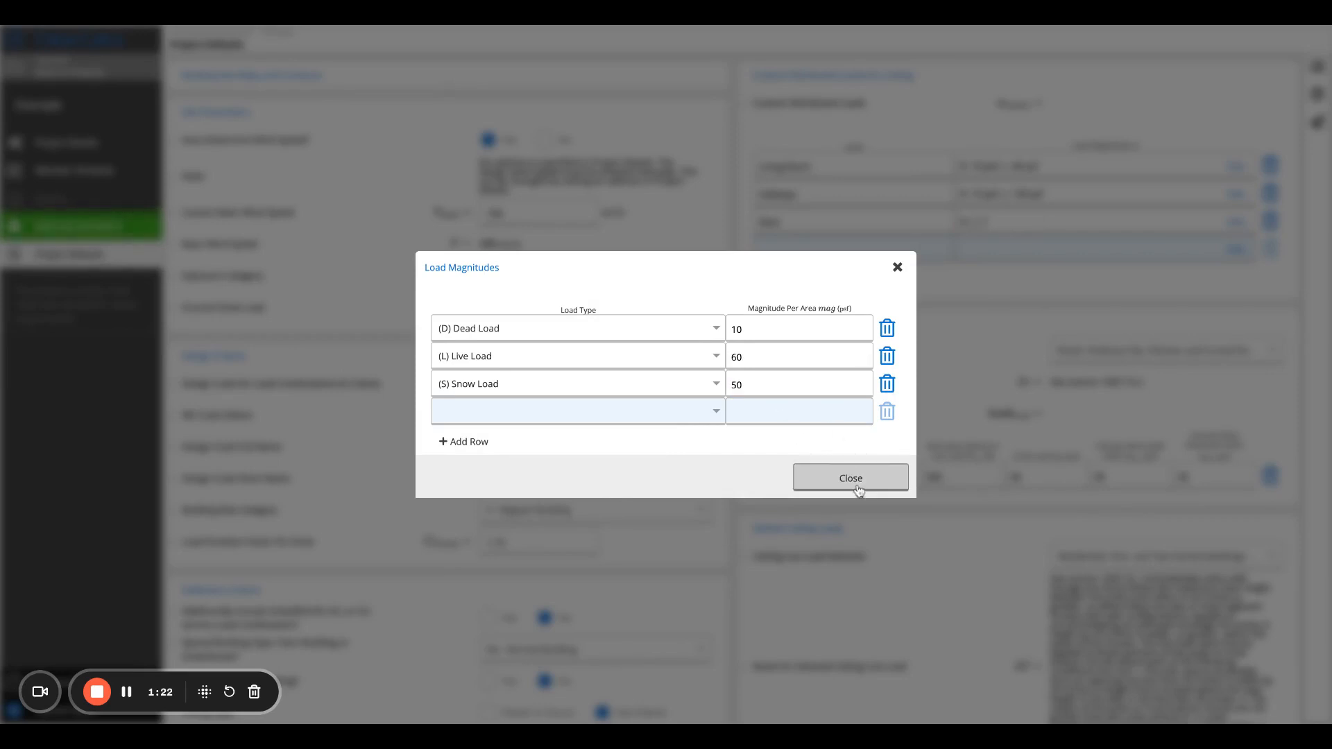
Step: Add a new Wood Beam (ASD) calculation of the Generic Beam type and dismiss its sheet details
click(79, 224)
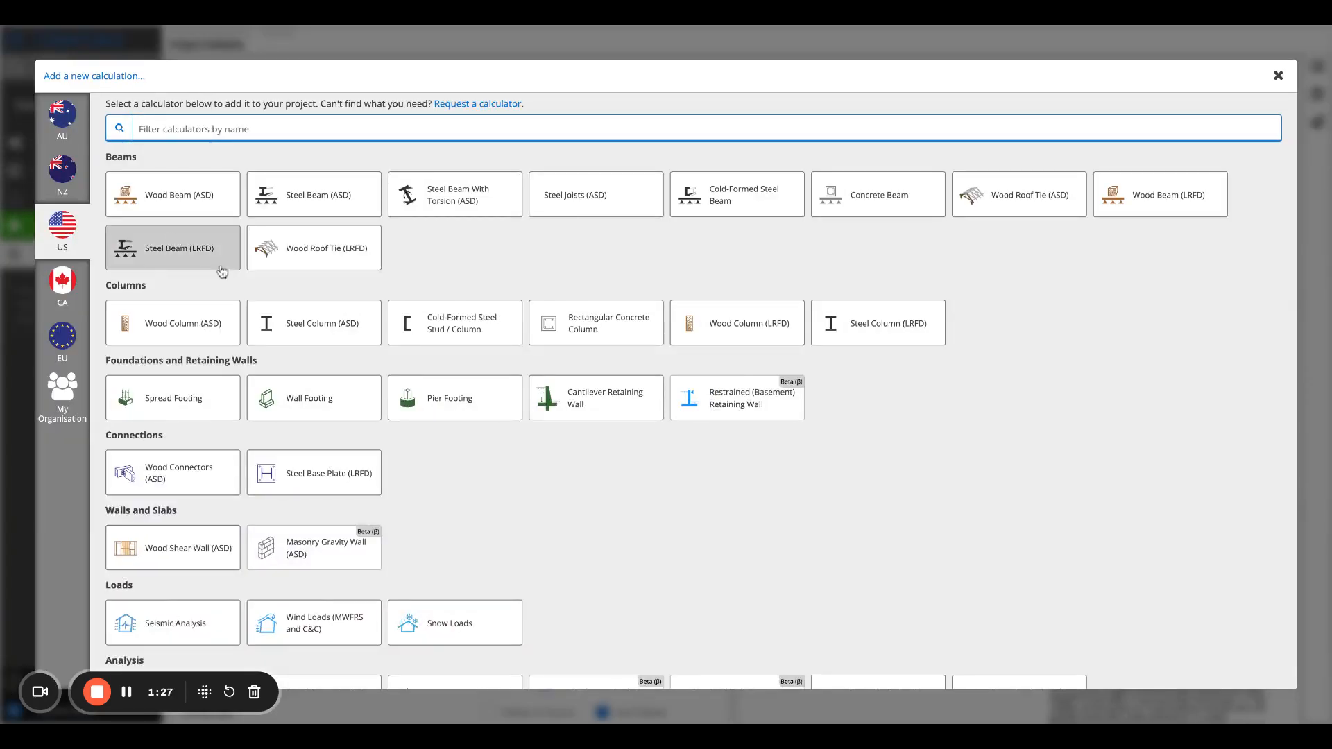
click(186, 205)
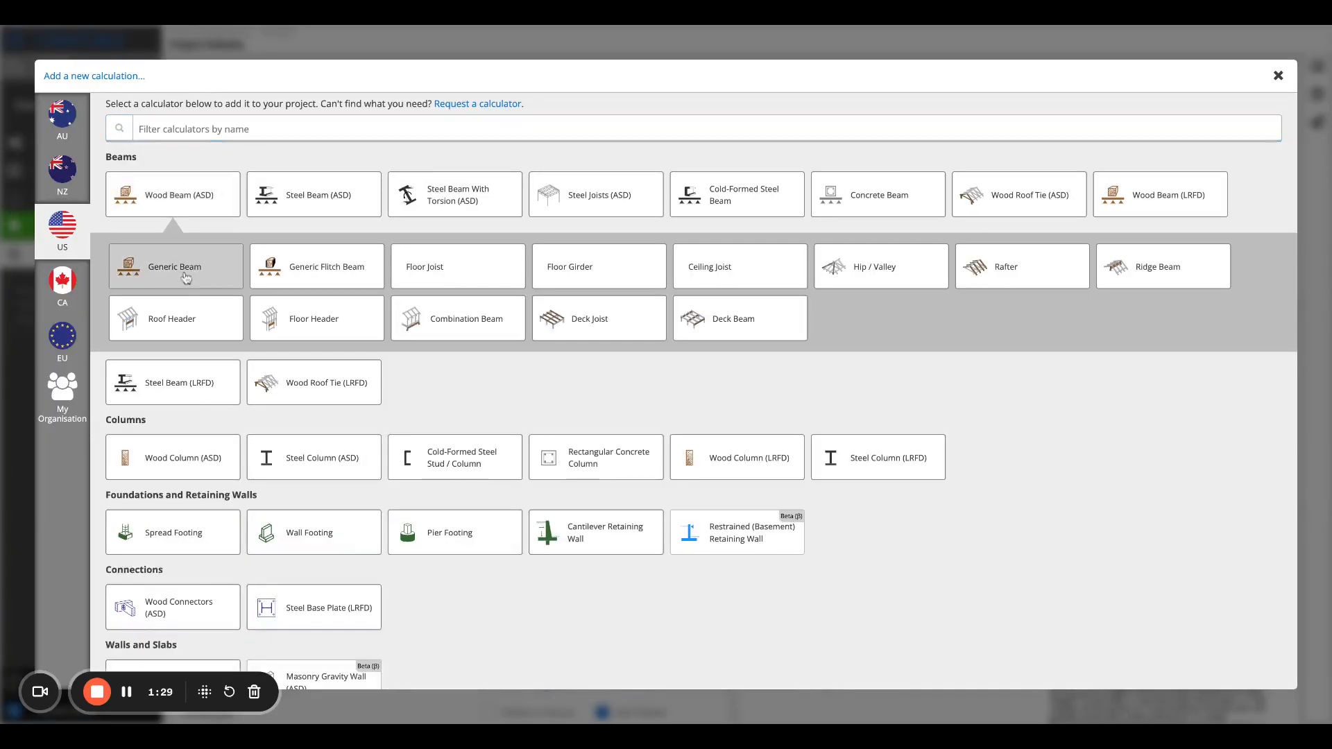
click(189, 276)
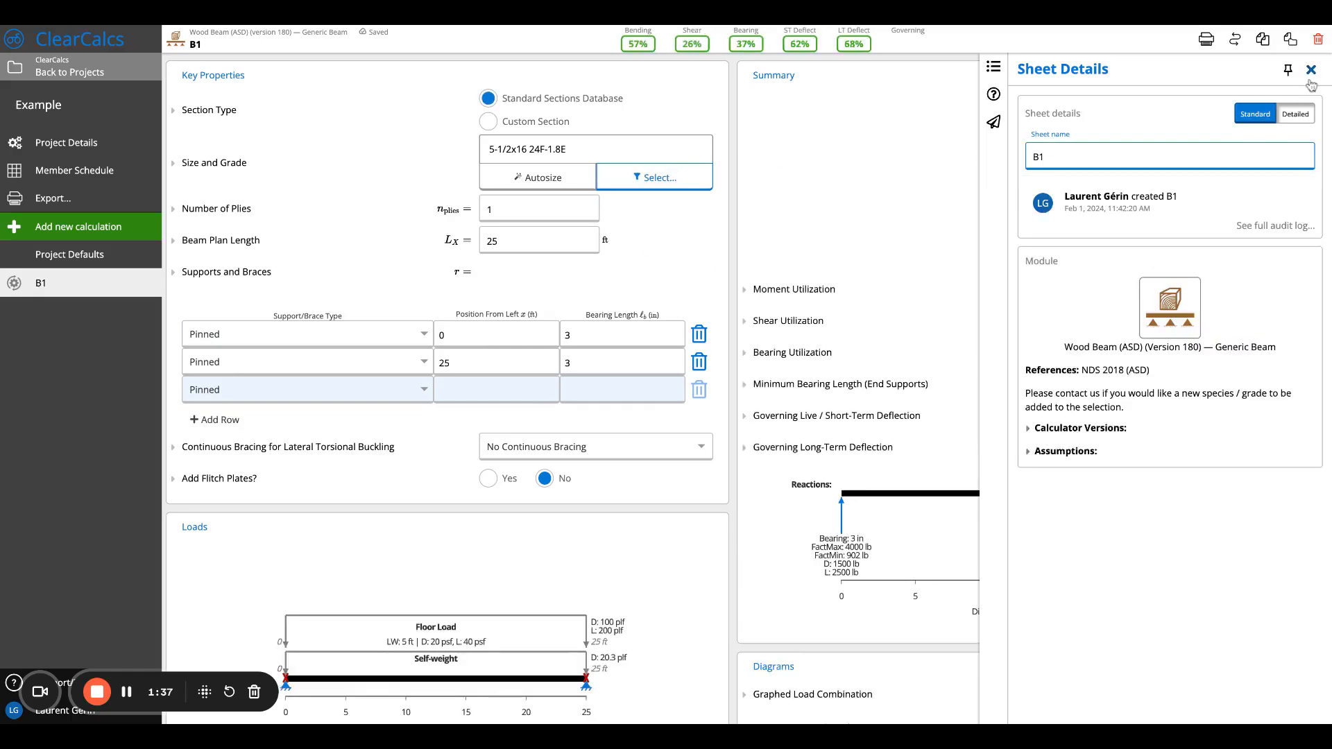
click(1310, 72)
Step: Delete the beam's default Floor Load and link its distributed load to the Hallways load from Project Defaults
scroll(484, 281, down, 5)
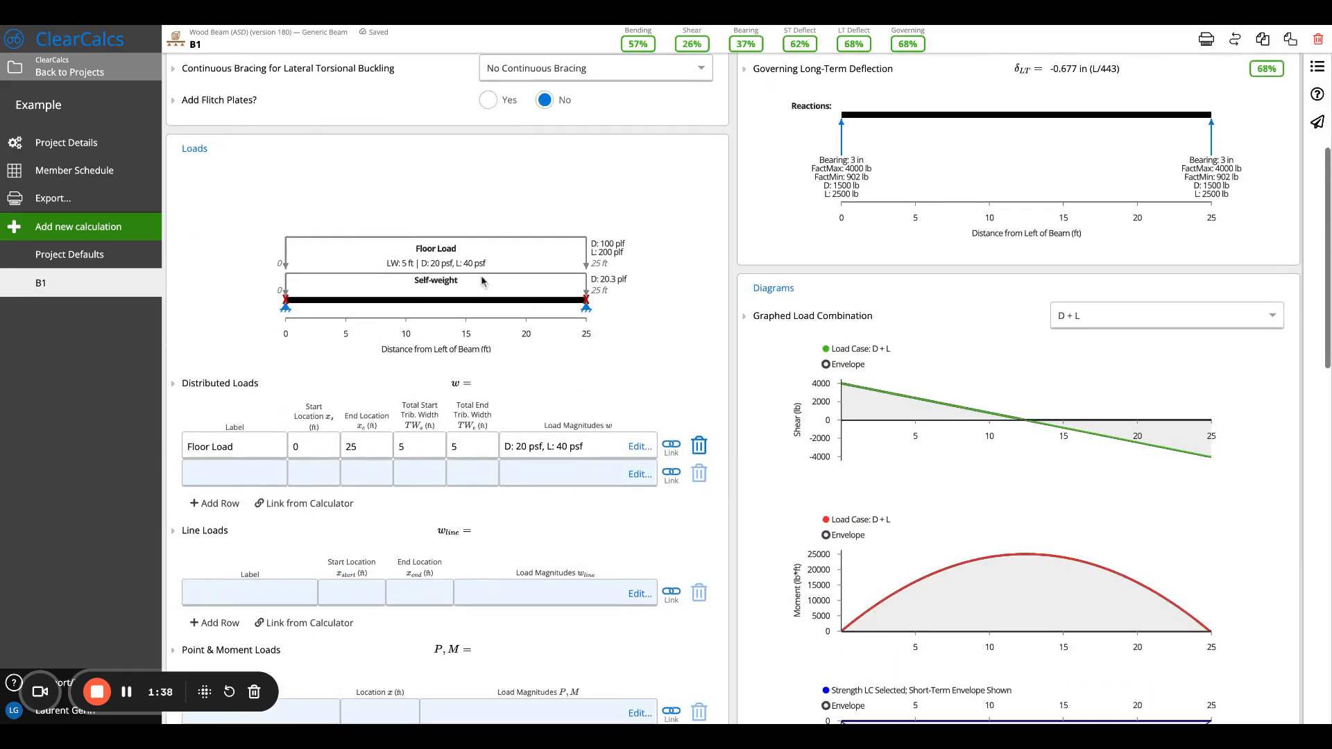
click(700, 446)
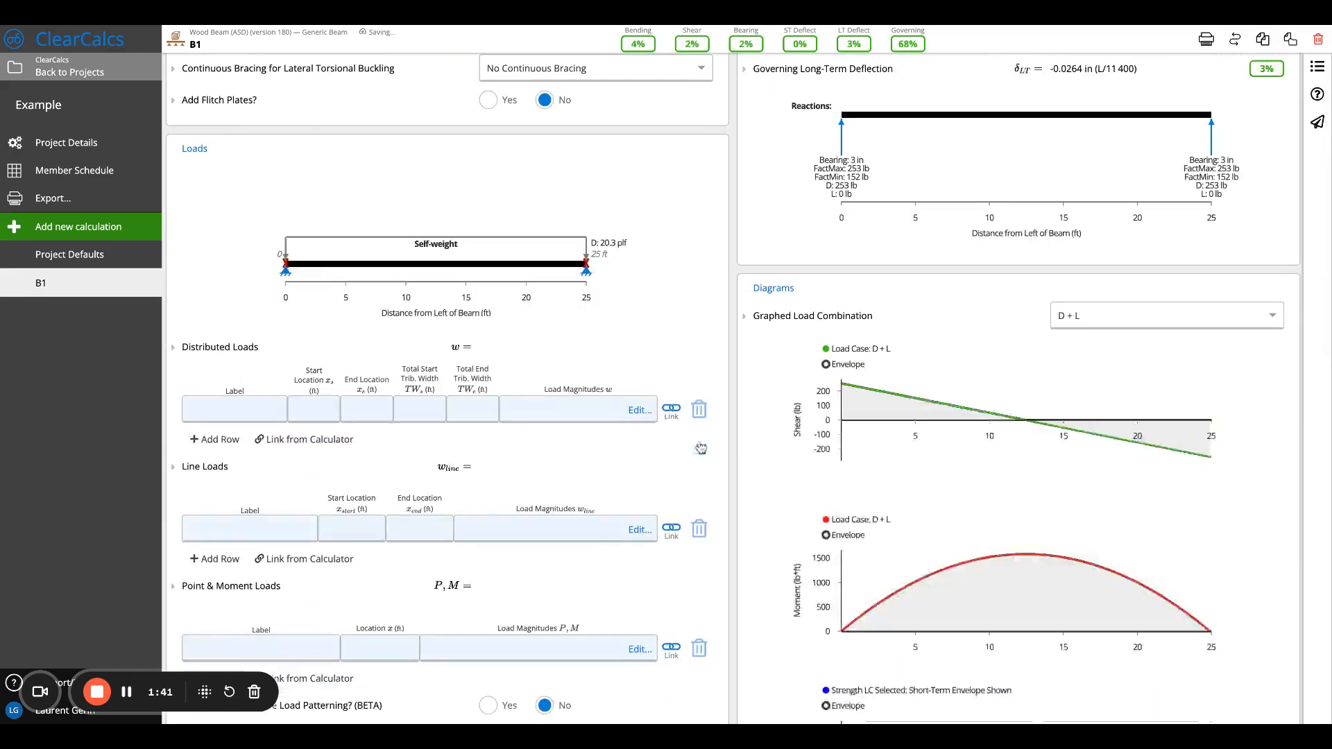
click(672, 417)
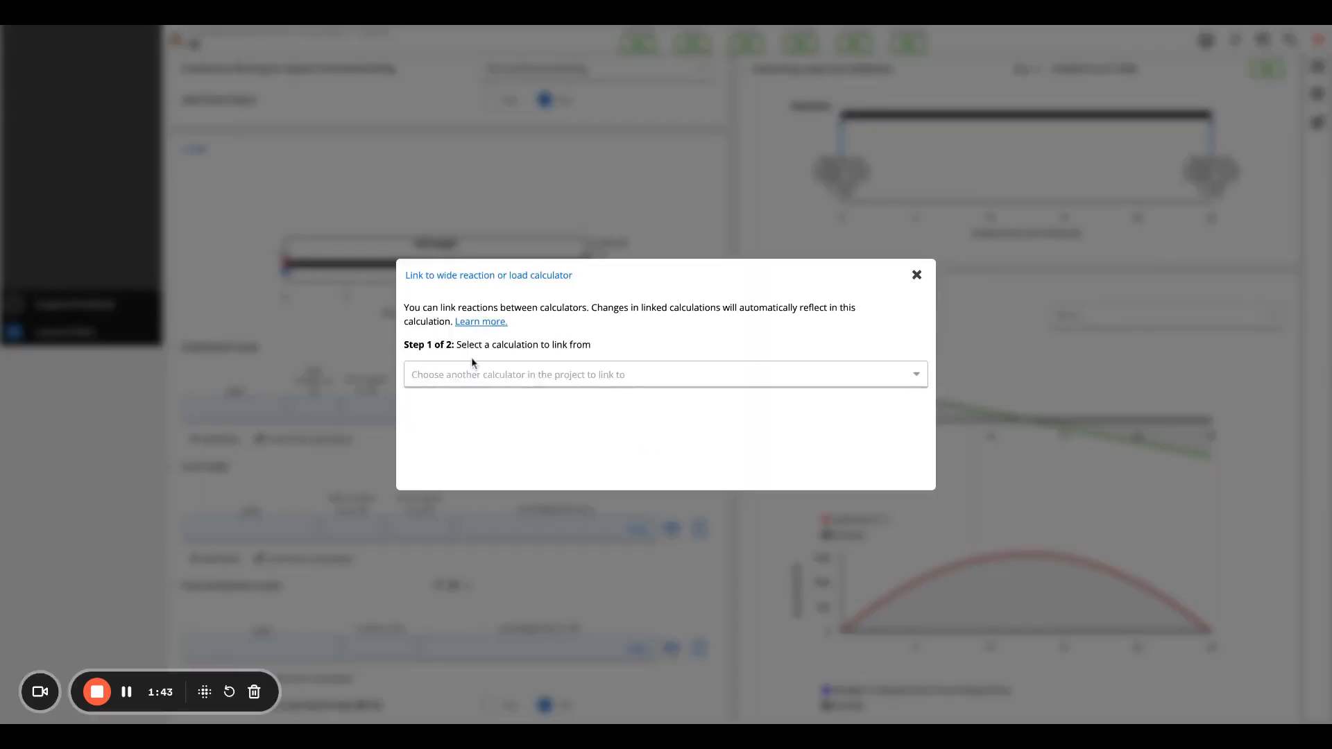
click(472, 372)
click(473, 404)
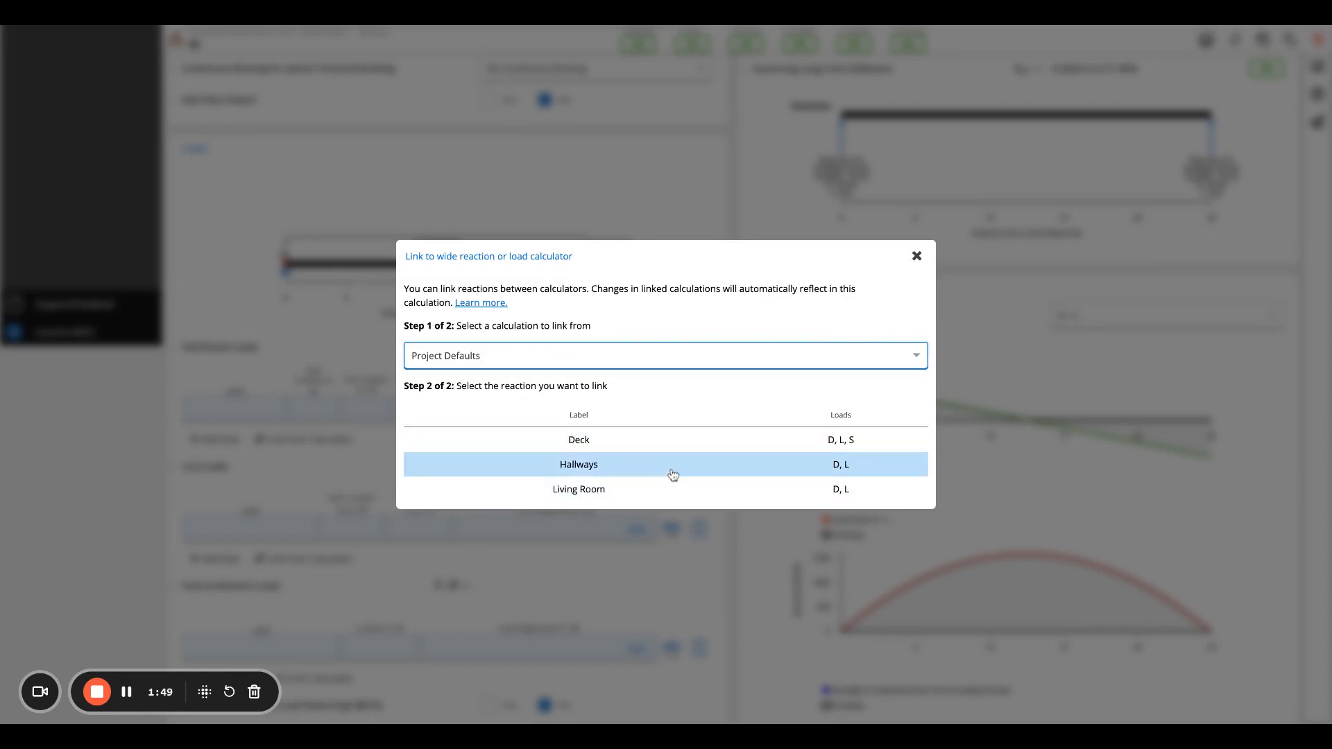
click(666, 467)
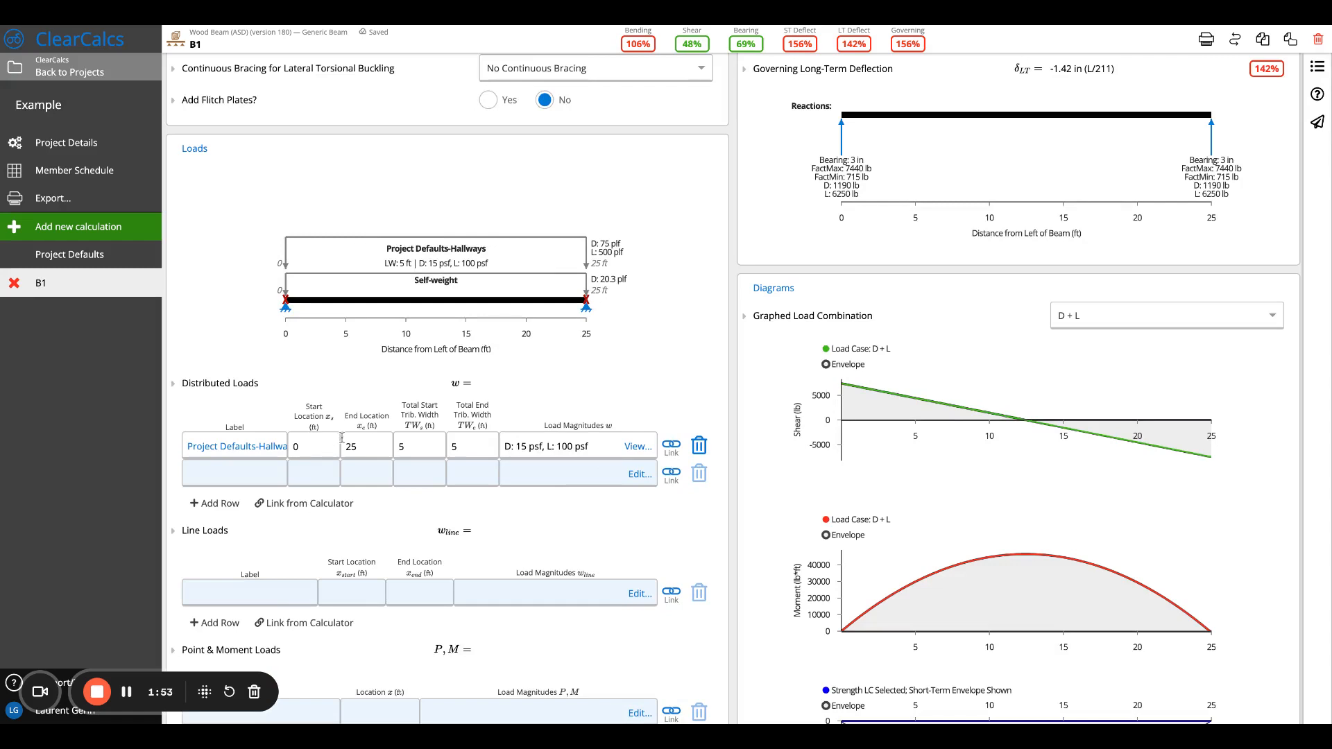
Step: Set the total start tributary width of the beam's linked Hallways load to 8 ft
click(317, 444)
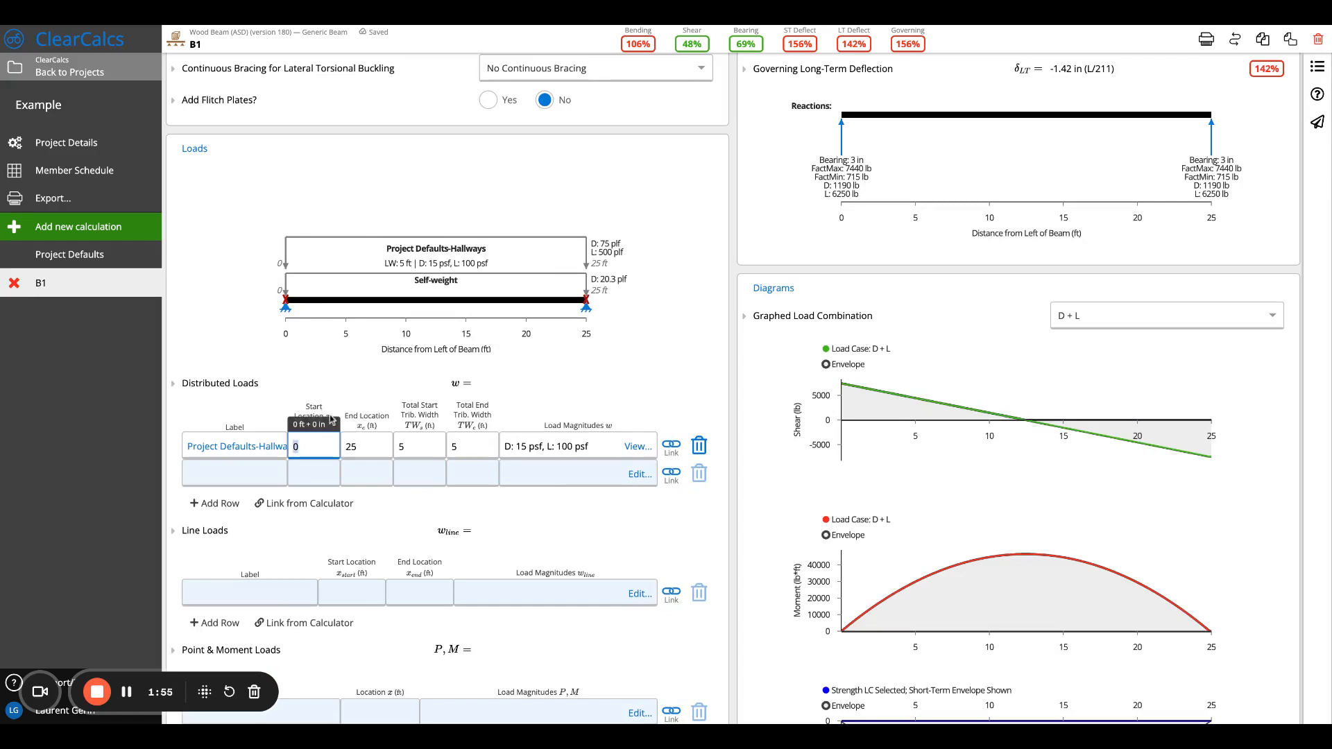
click(375, 416)
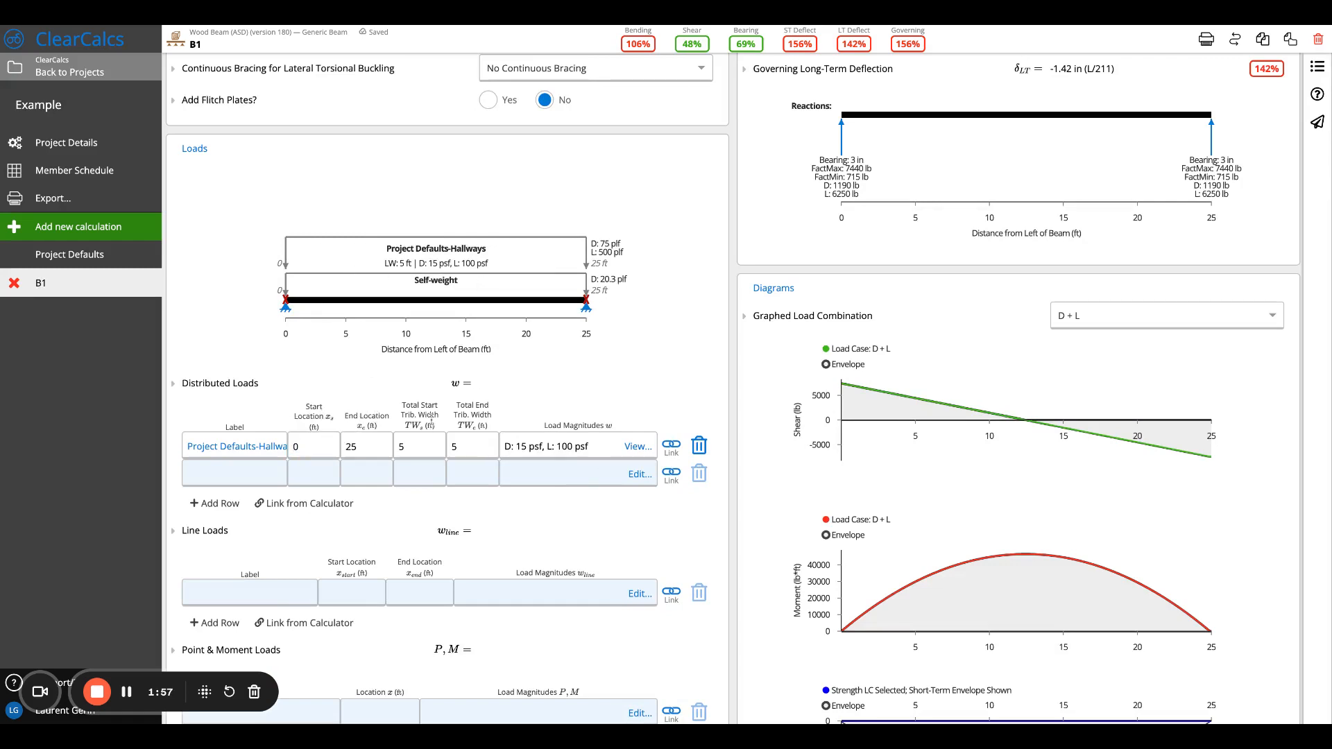
click(418, 444)
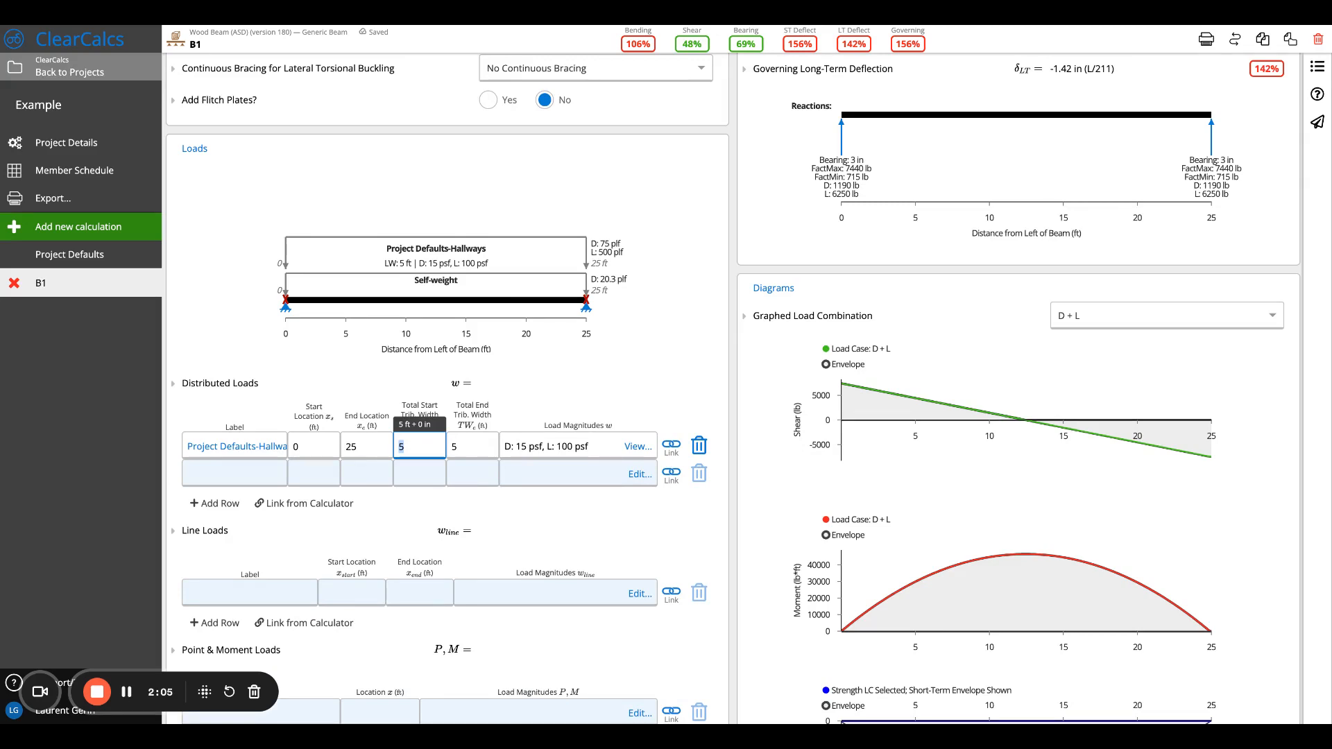
text(8)
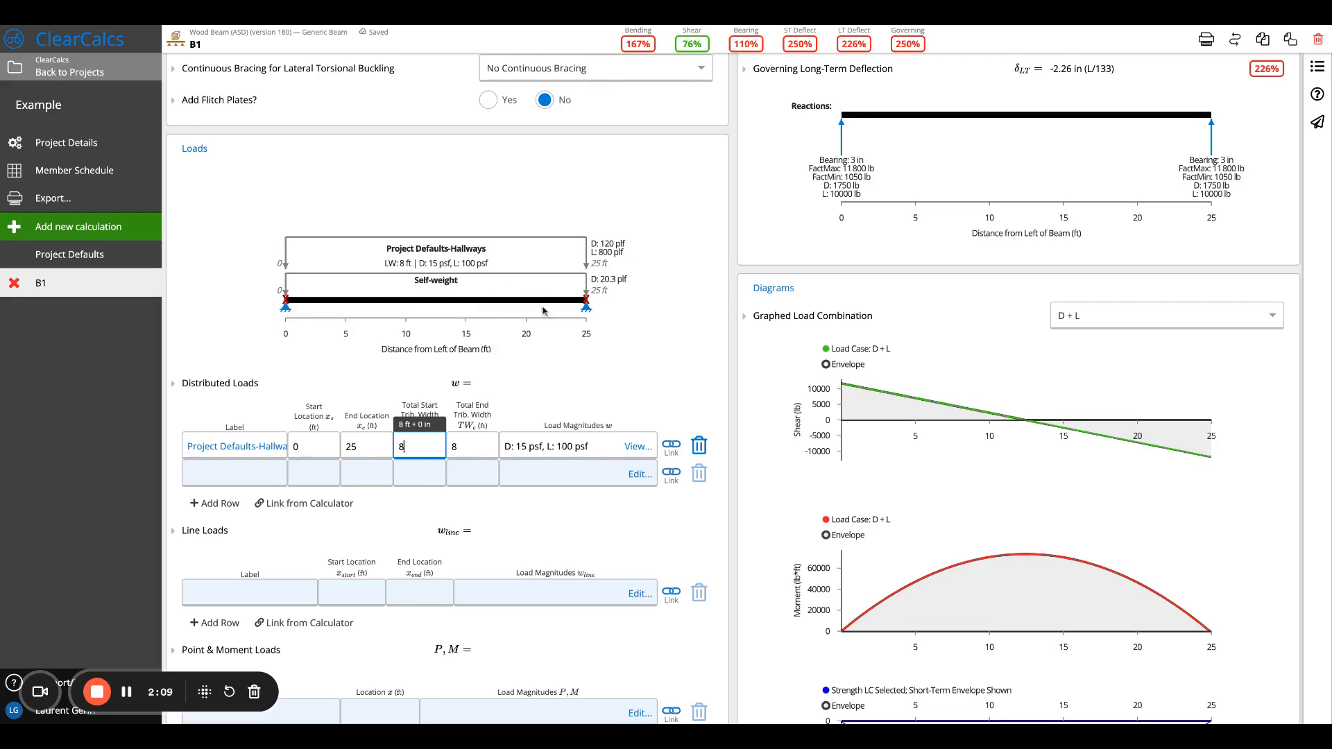
click(577, 328)
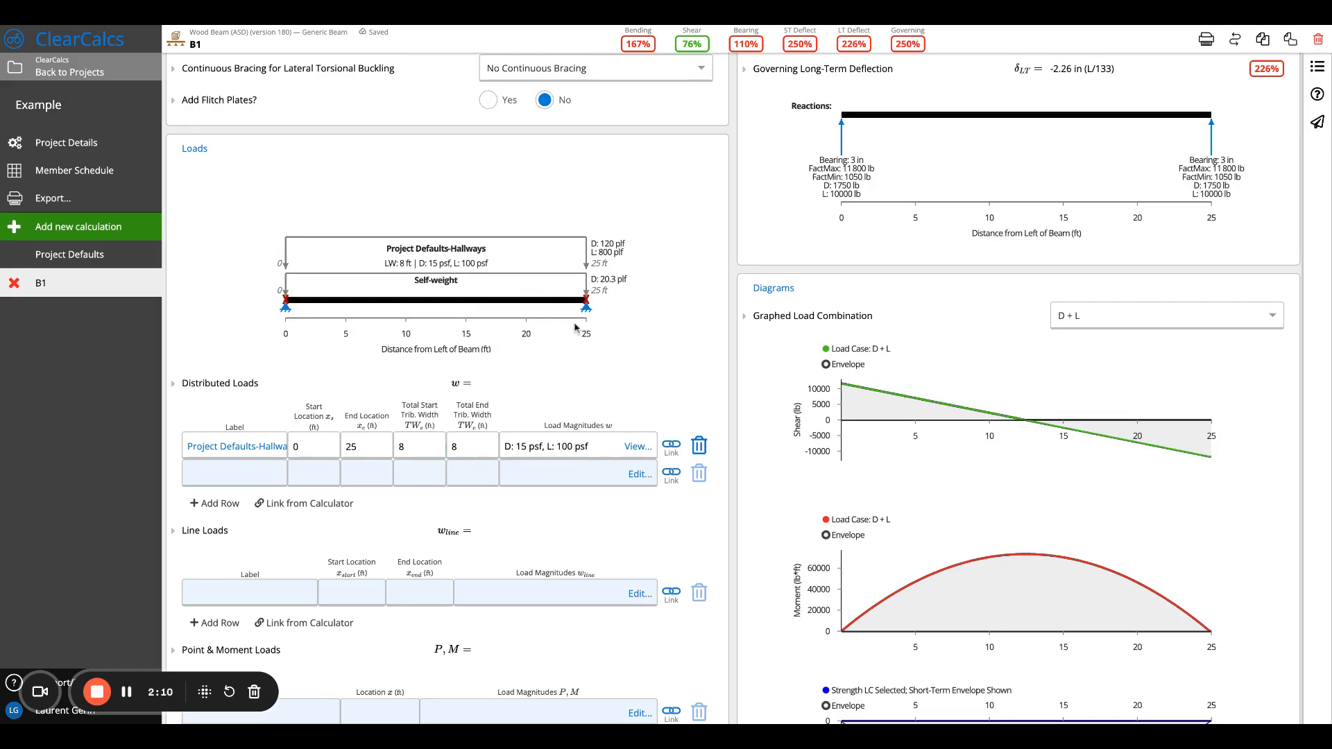
Step: Add a second Wood Beam (ASD) calculation of the Generic Beam type and set its beam plan length to 15 ft
click(78, 226)
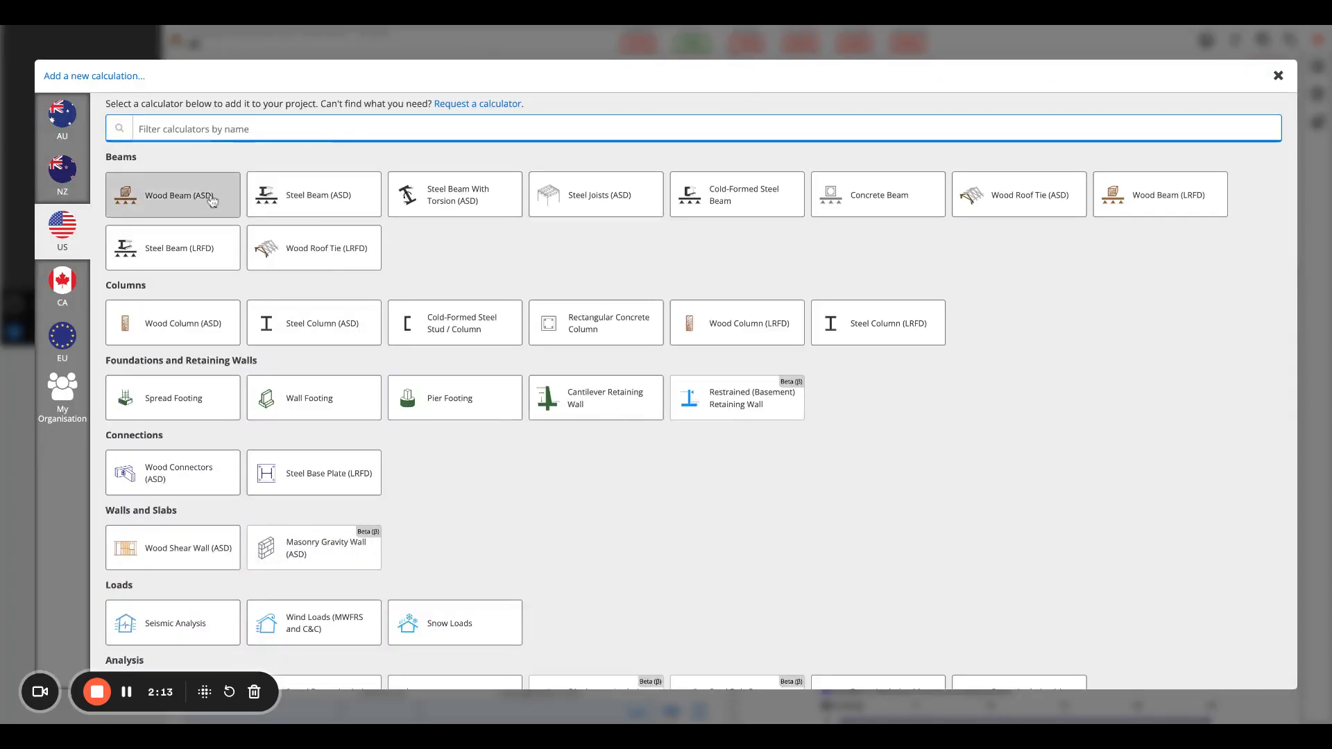
click(182, 202)
click(205, 272)
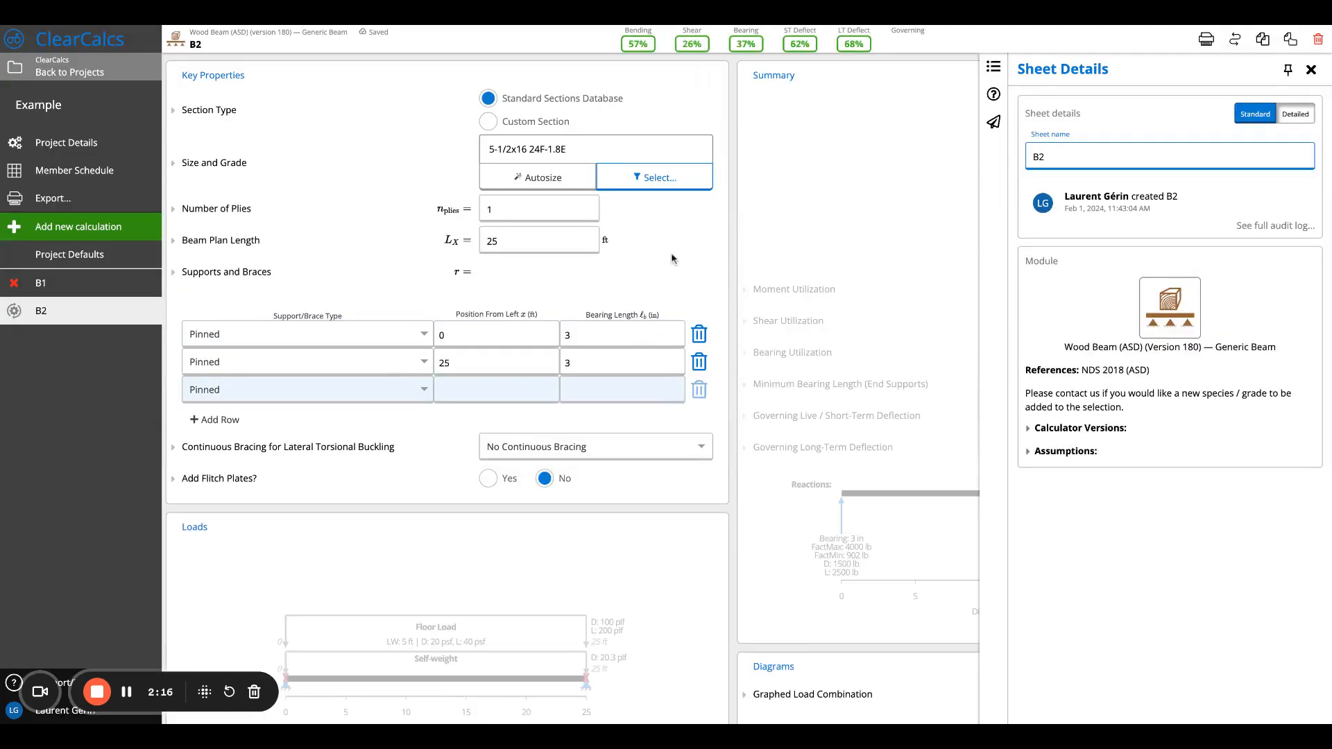
click(519, 242)
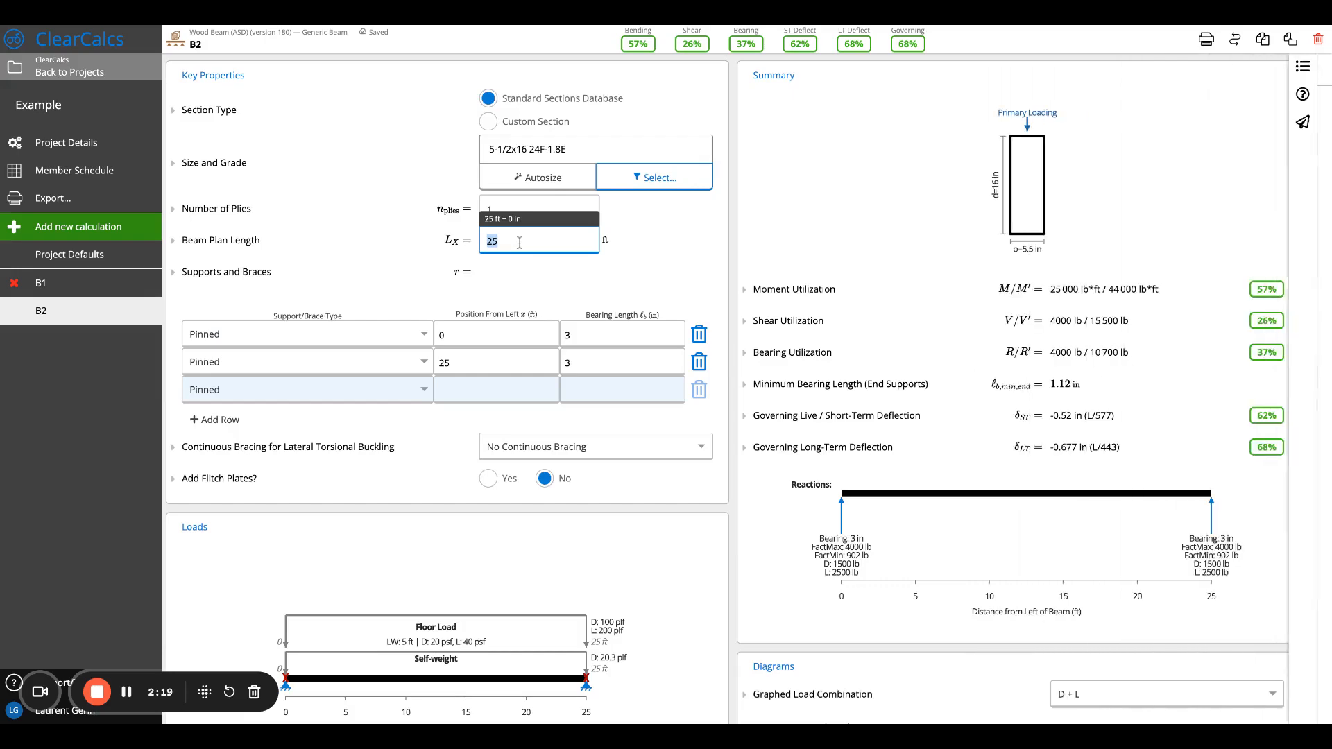
text(15)
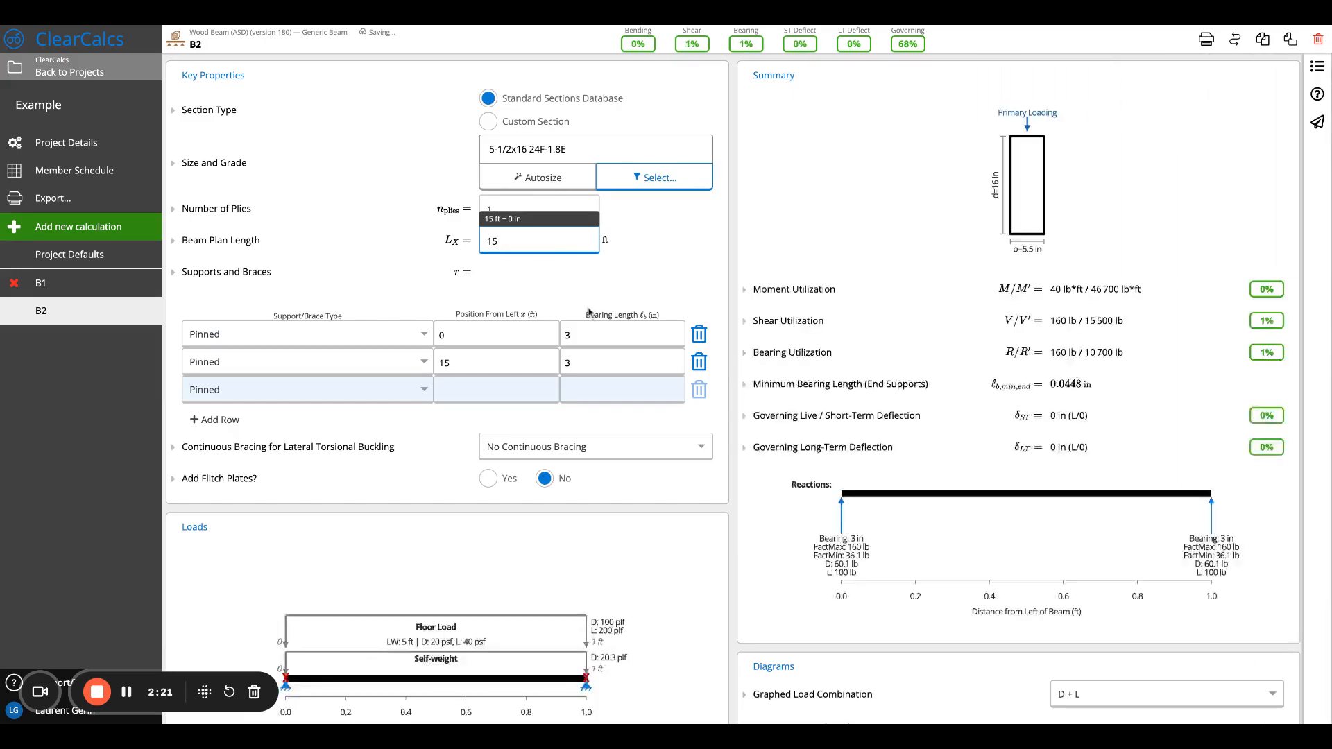
Step: Delete beam B2's default Floor Load and link its distributed load to the Hallways load from Project Defaults
scroll(555, 326, down, 5)
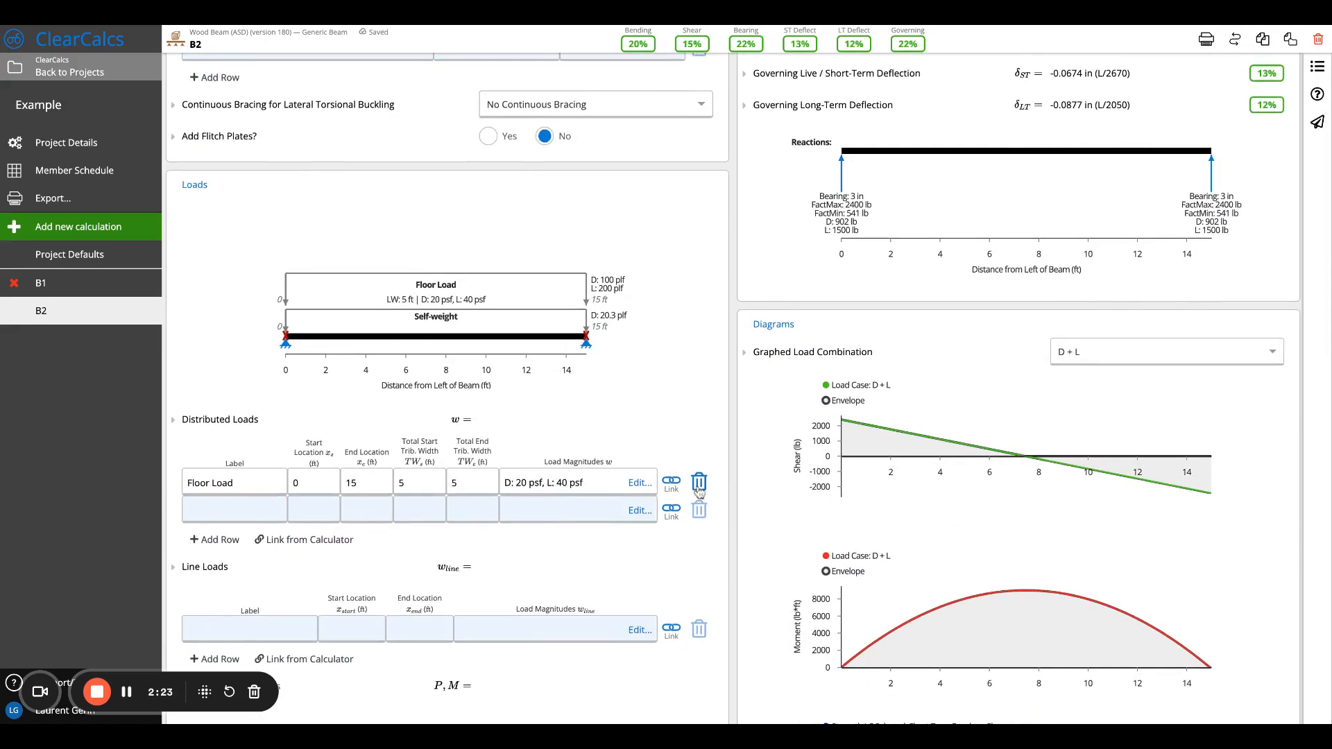
click(699, 485)
click(671, 447)
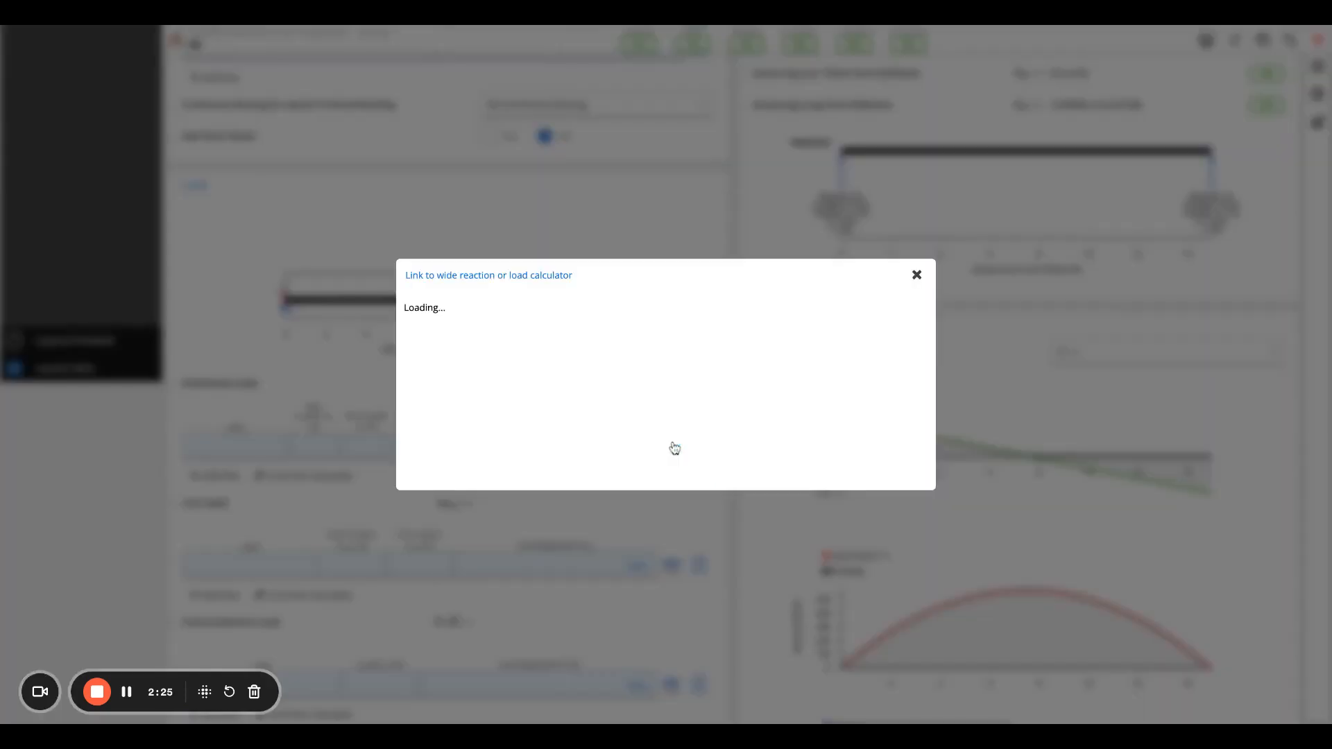
click(502, 375)
click(476, 396)
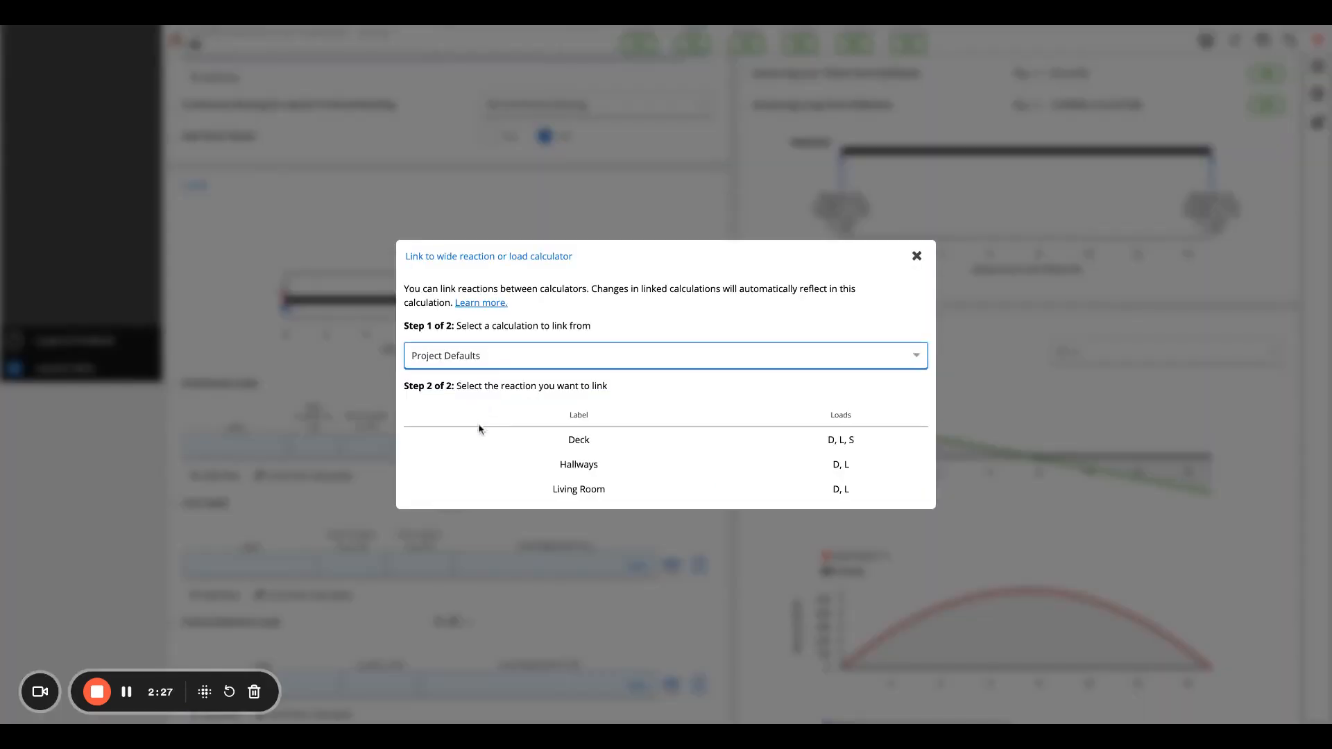
click(553, 474)
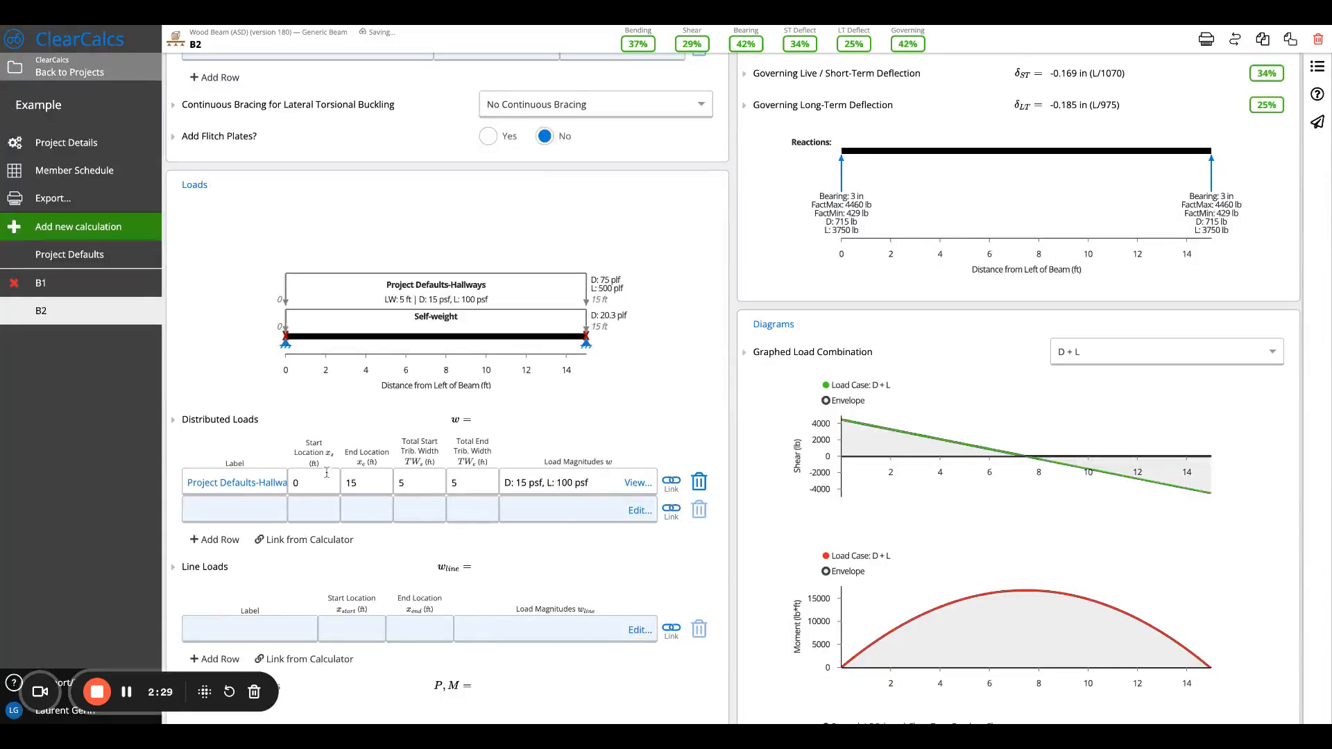
Step: Set the total start tributary width of B2's linked Hallways load to 8 ft
click(406, 485)
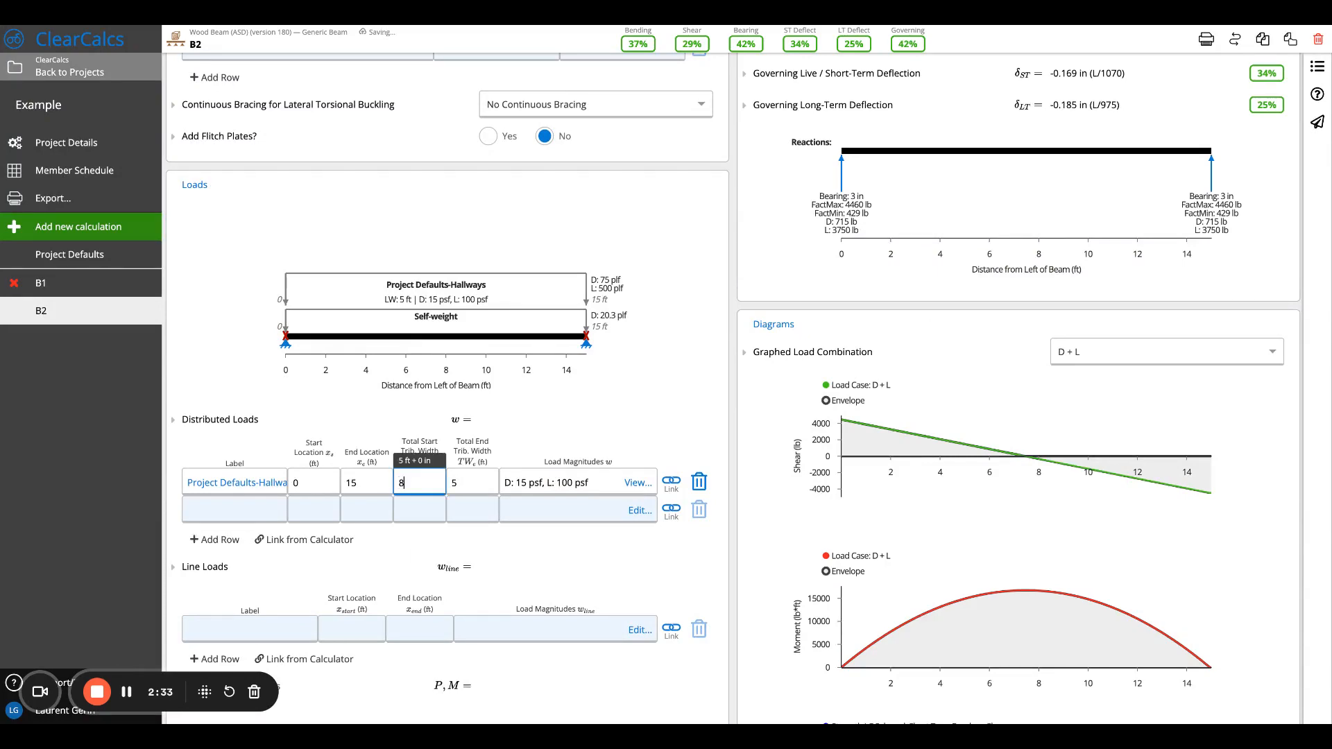
text(8)
scroll(762, 57, up, 5)
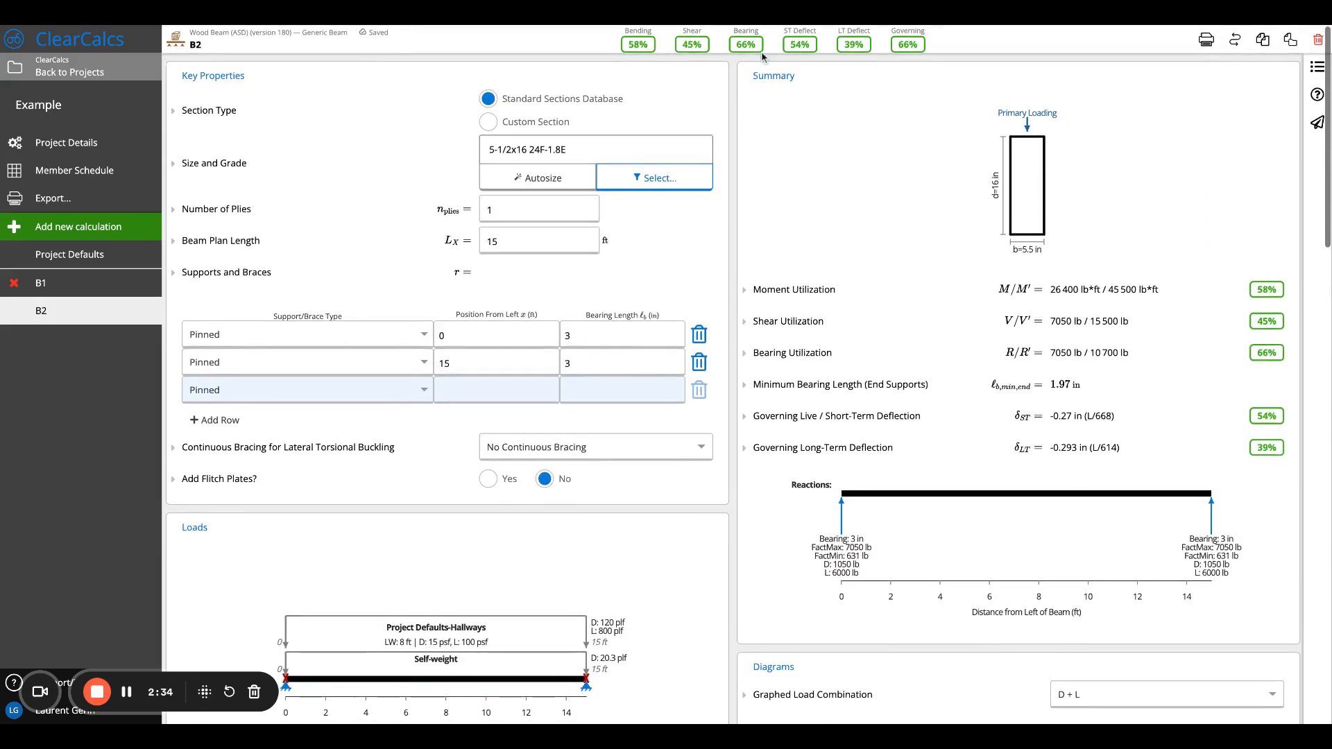
Step: Open the size and grade selection for B2 and filter the sections to the Glulam type
click(649, 177)
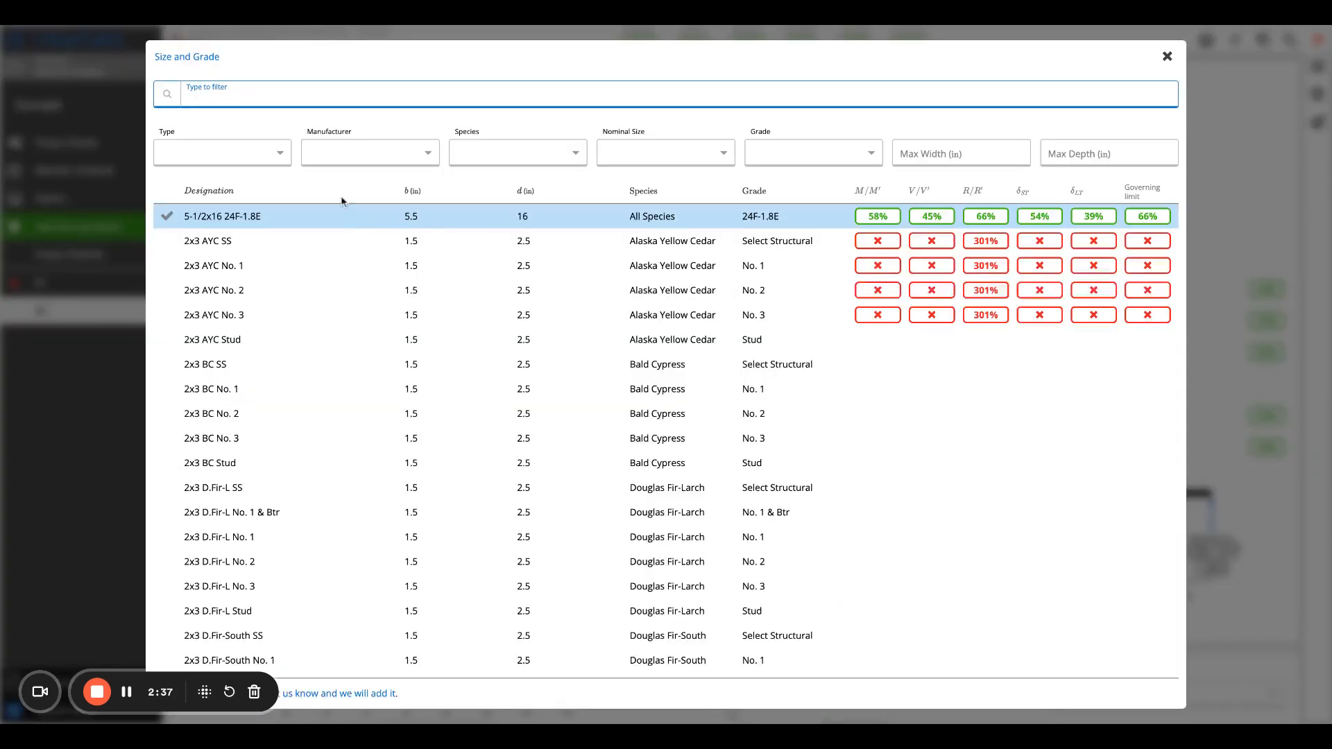
click(216, 153)
click(233, 226)
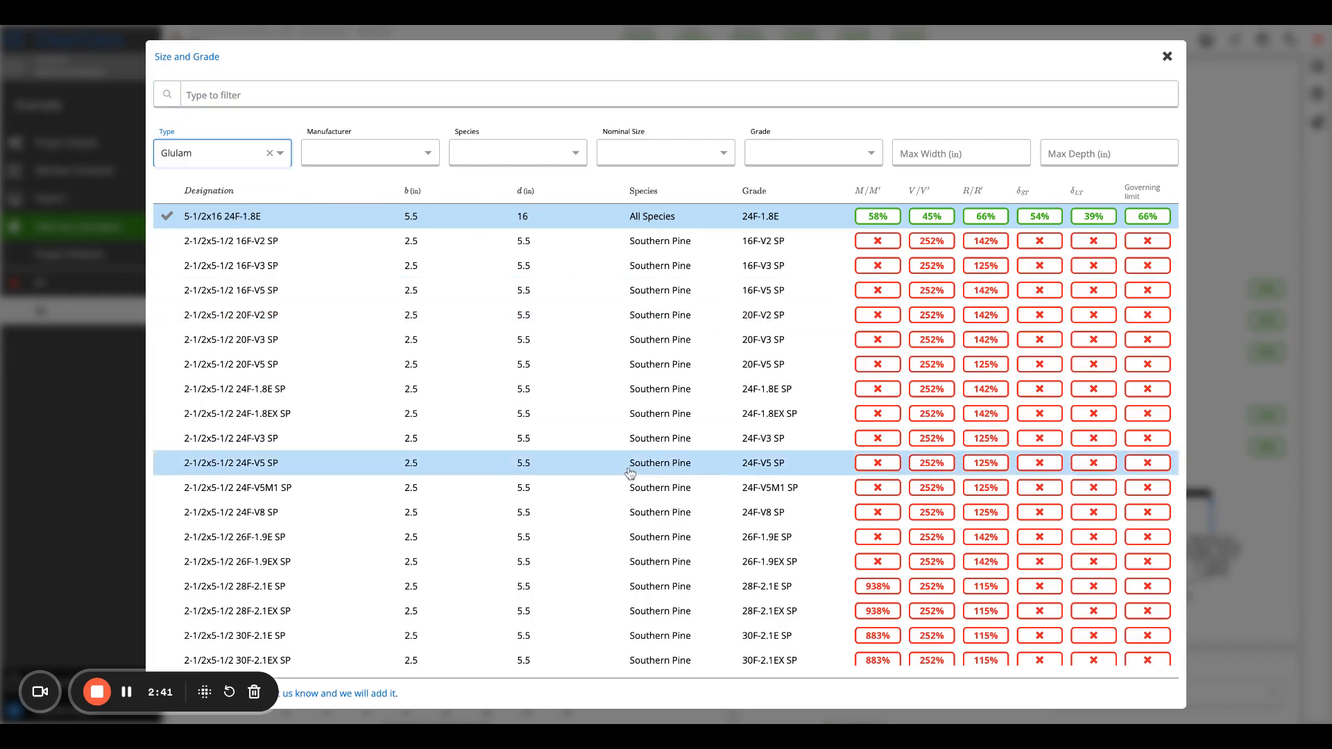
scroll(630, 479, down, 5)
scroll(630, 485, up, 5)
Step: Narrow the Glulam sections to grade 24F-1.8E, review their utilizations and close the selection without choosing a section
click(522, 157)
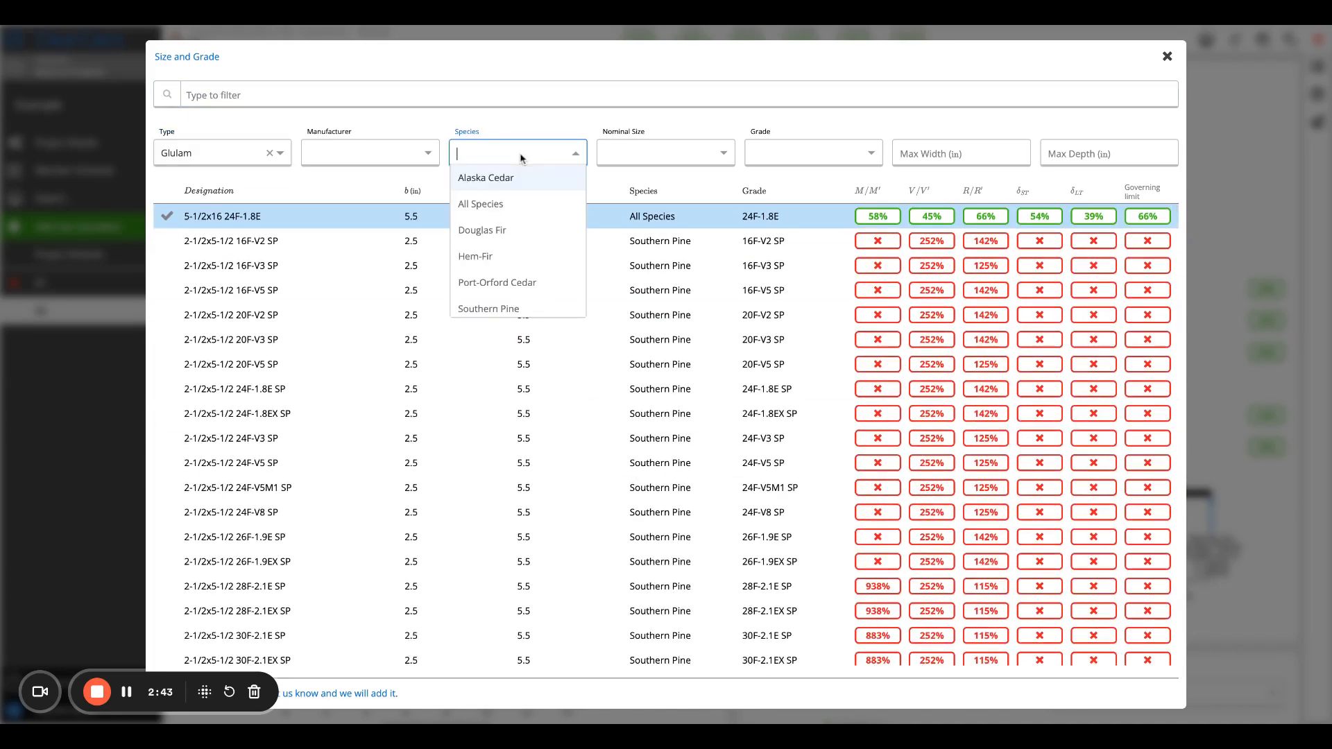
click(813, 152)
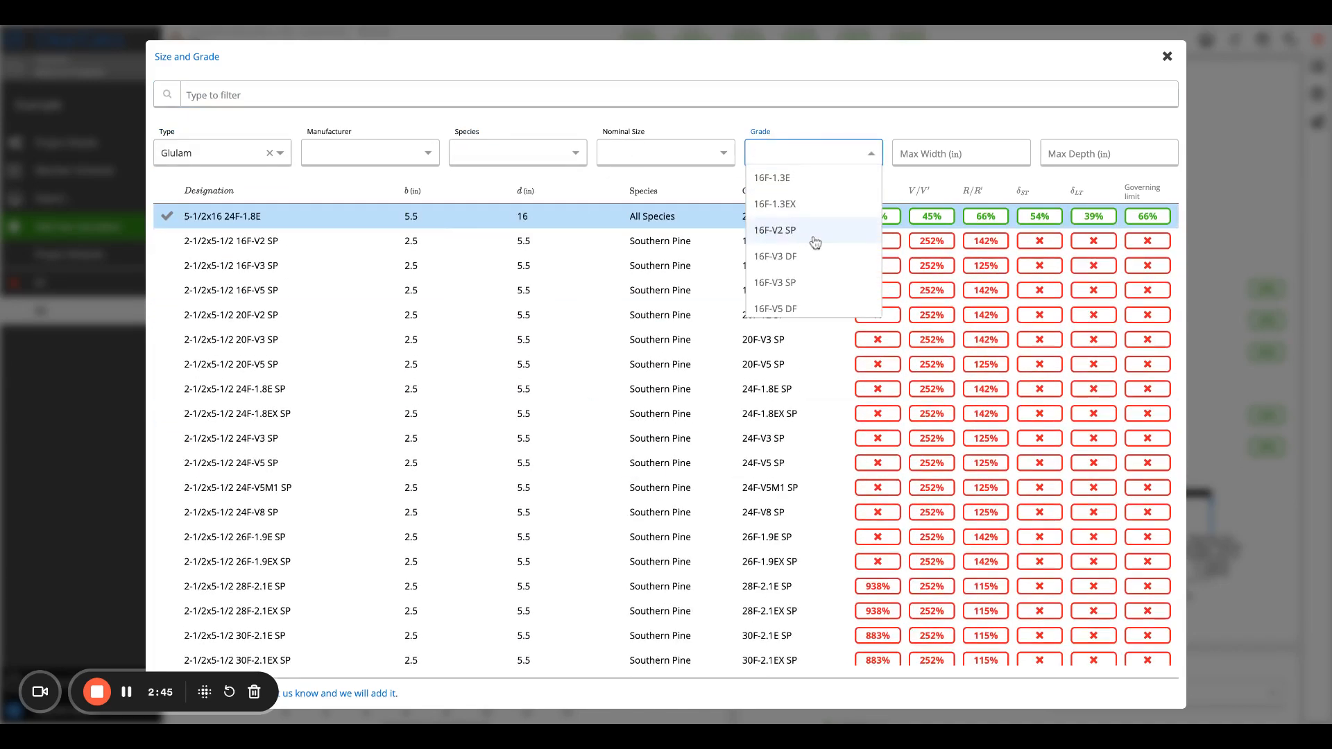
scroll(814, 238, down, 3)
scroll(831, 222, down, 2)
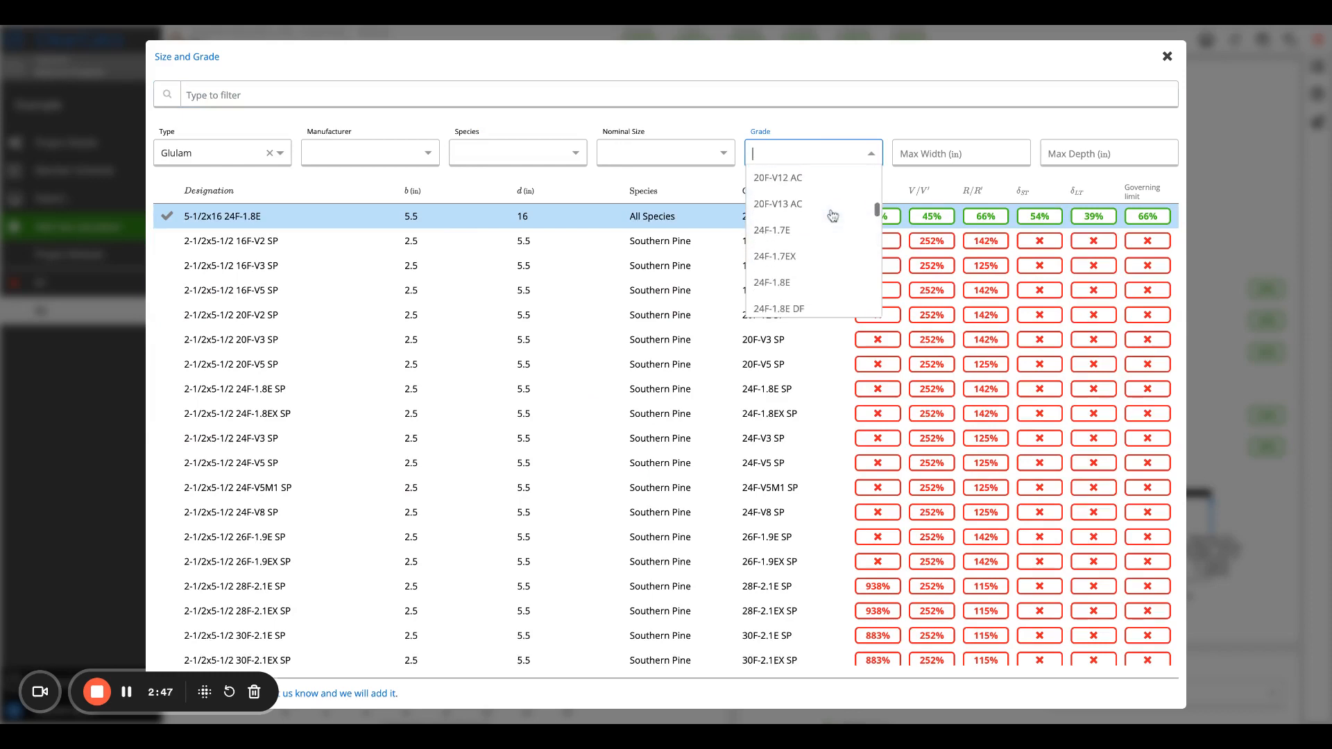
click(825, 278)
scroll(748, 493, down, 6)
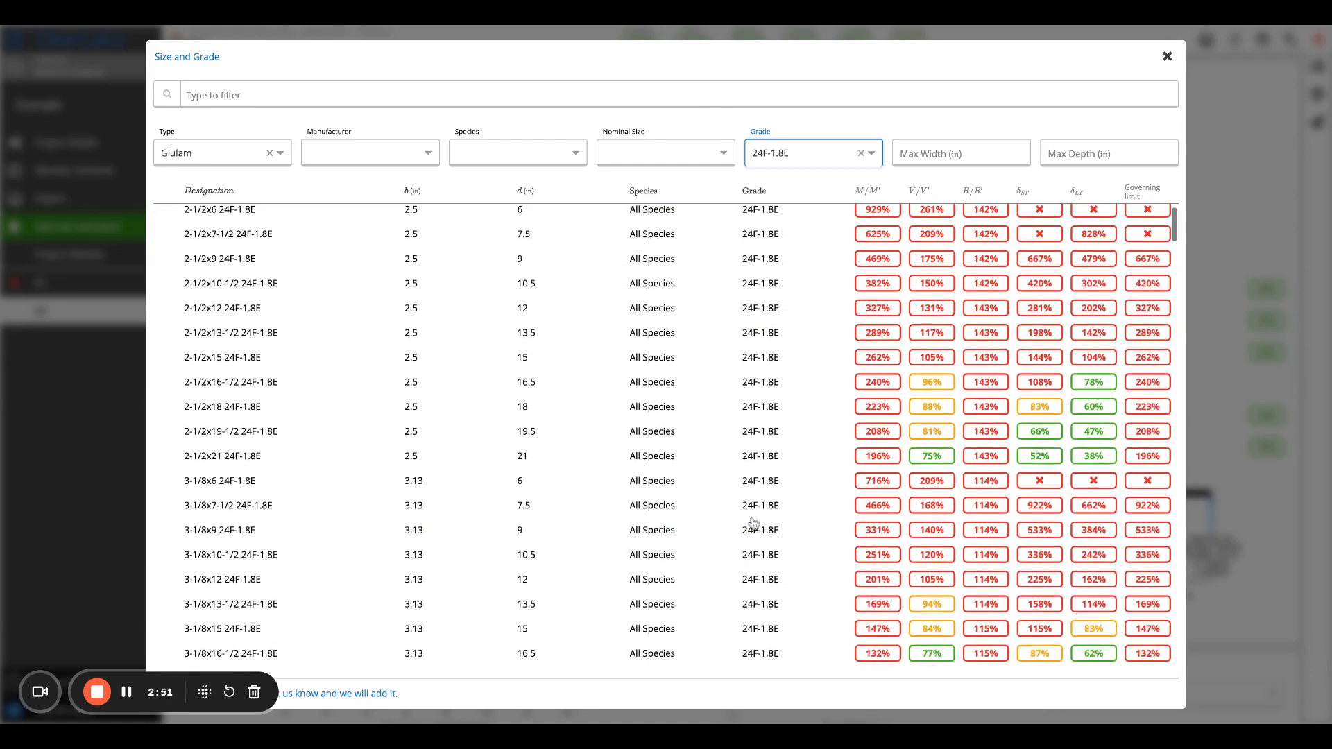
scroll(753, 523, down, 7)
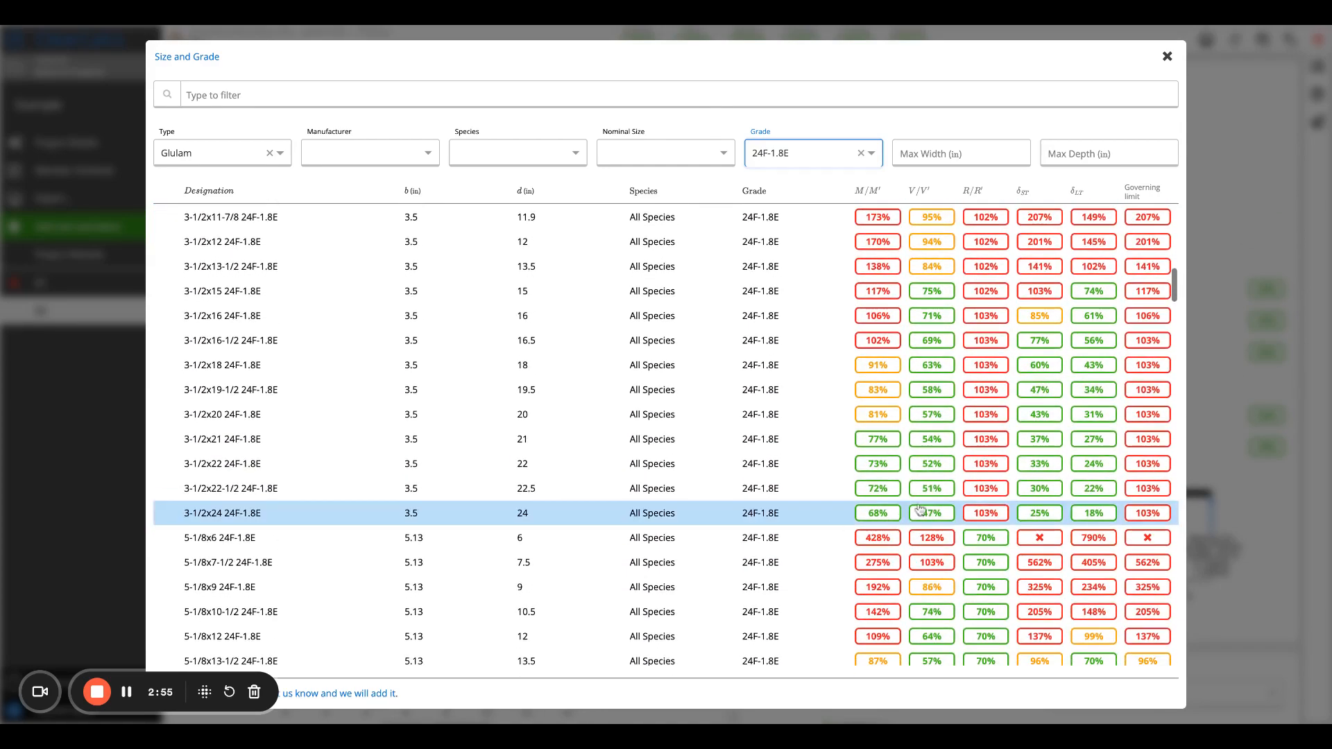
click(1167, 56)
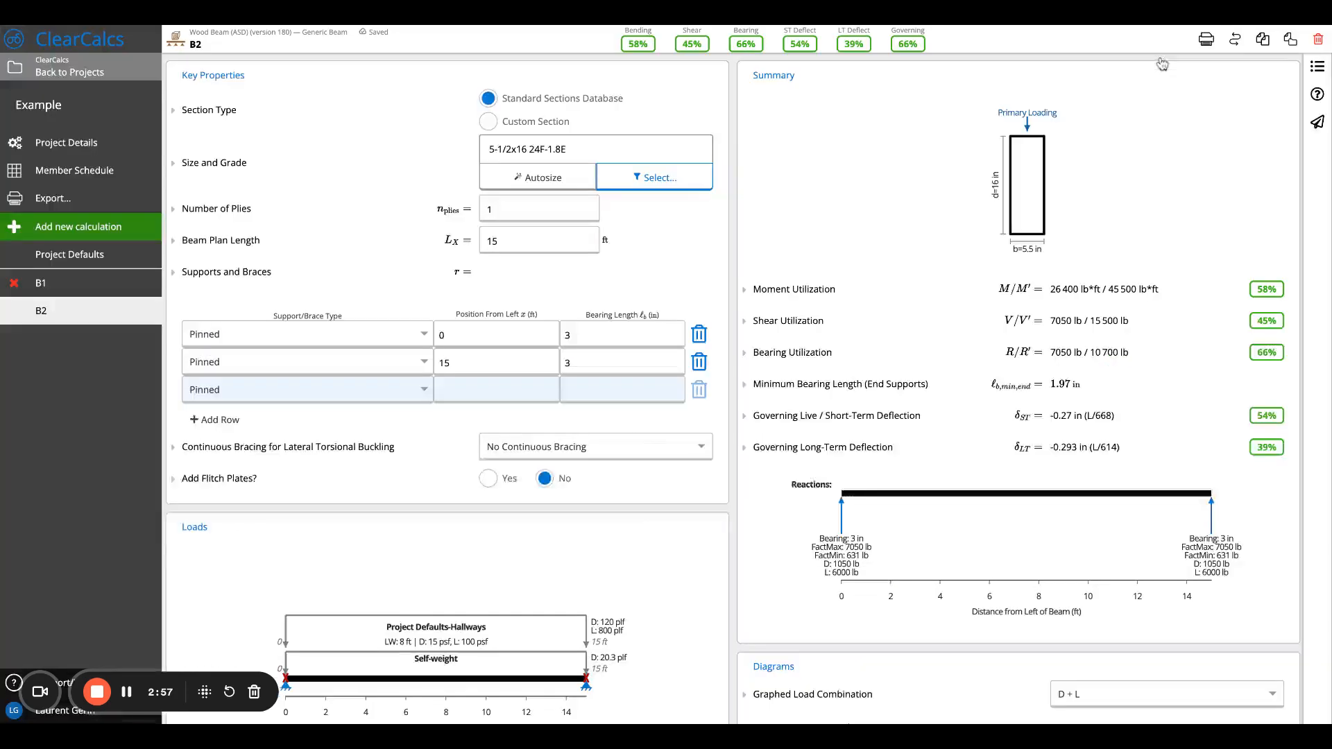
Step: Set the bearing length of both pinned supports of B2 to 6 in
double_click(637, 339)
key(ctrl+a)
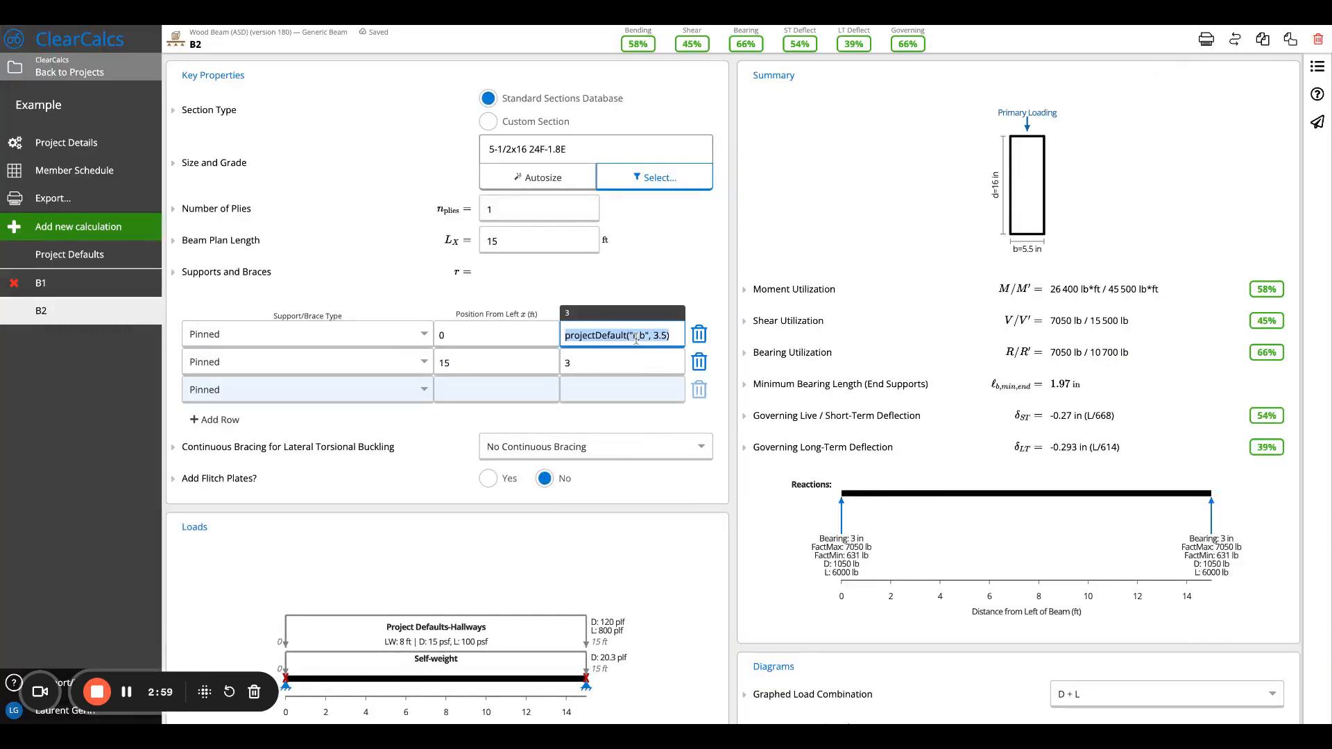
text(6)
key(Tab)
text(6)
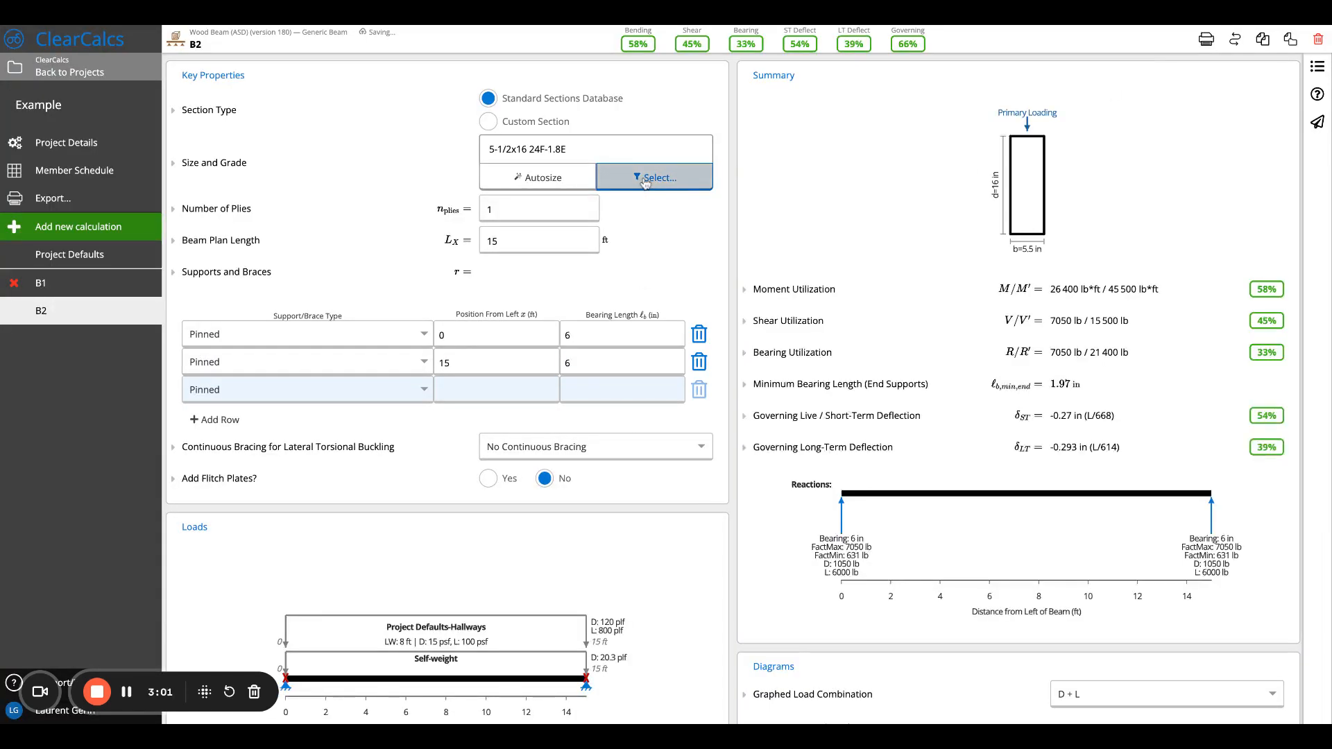
Step: Change B2's size and grade to the 5-1/2x13-1/2 24F-1.8E glulam section
click(649, 189)
scroll(867, 382, down, 3)
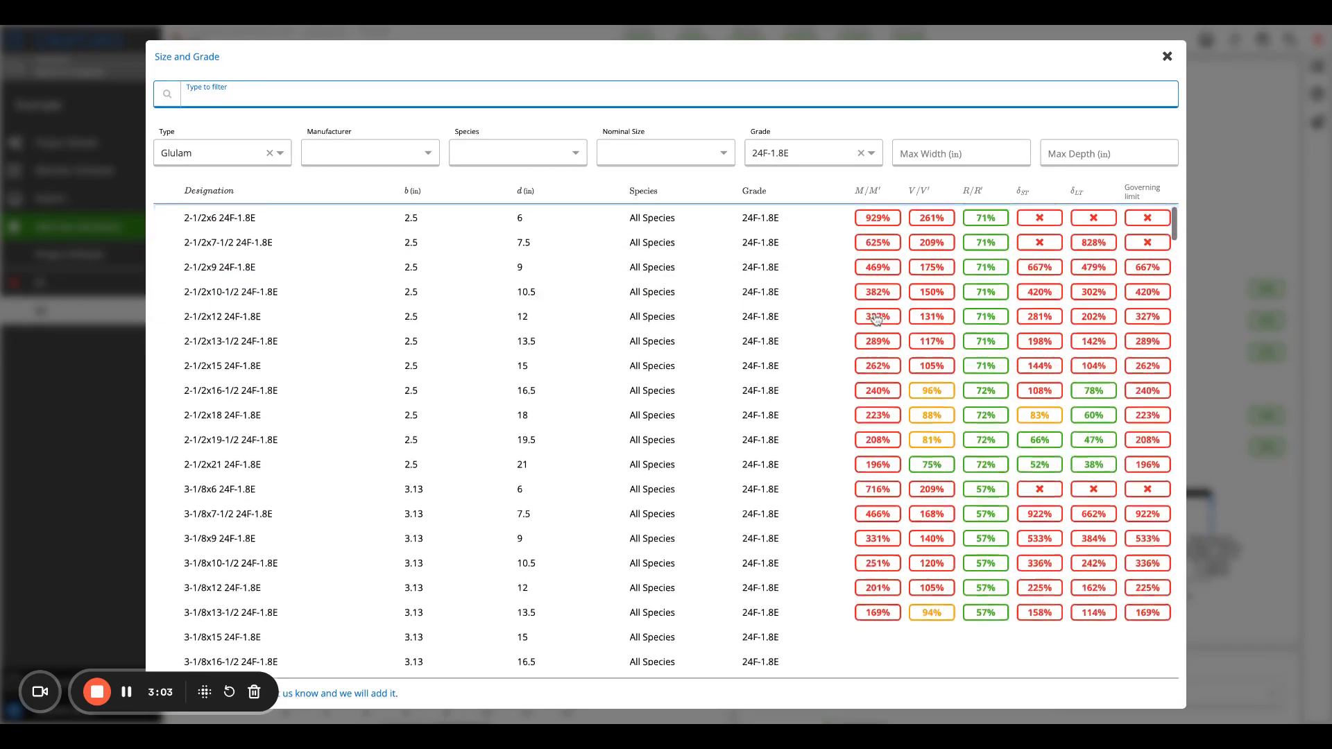
scroll(832, 464, down, 1)
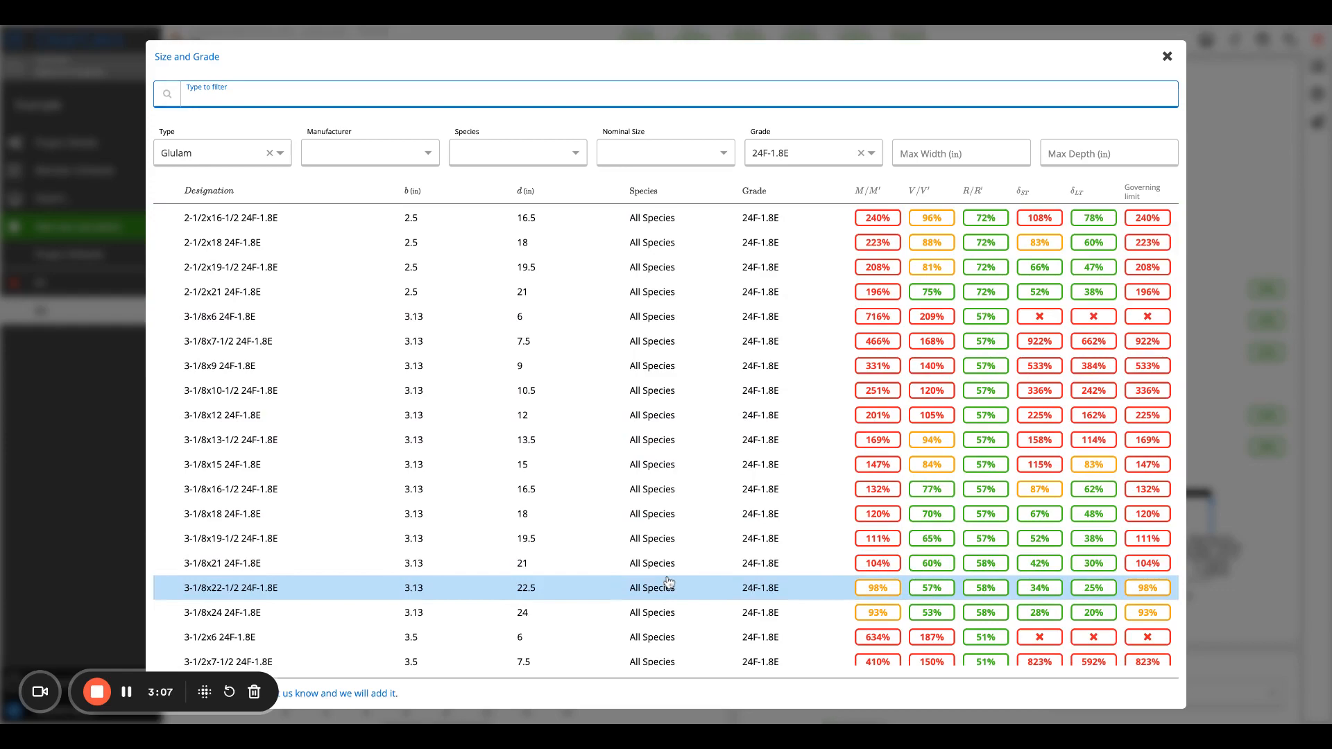
scroll(668, 583, down, 15)
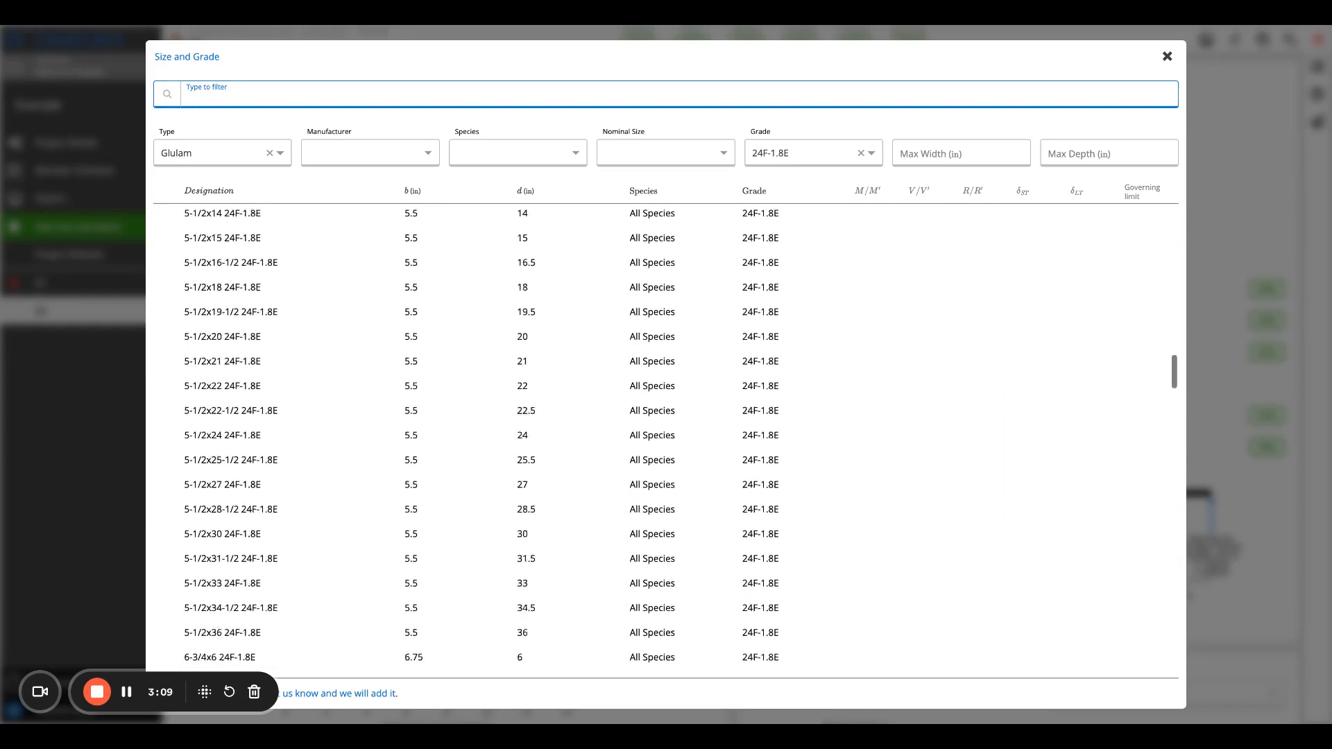
scroll(734, 373, up, 10)
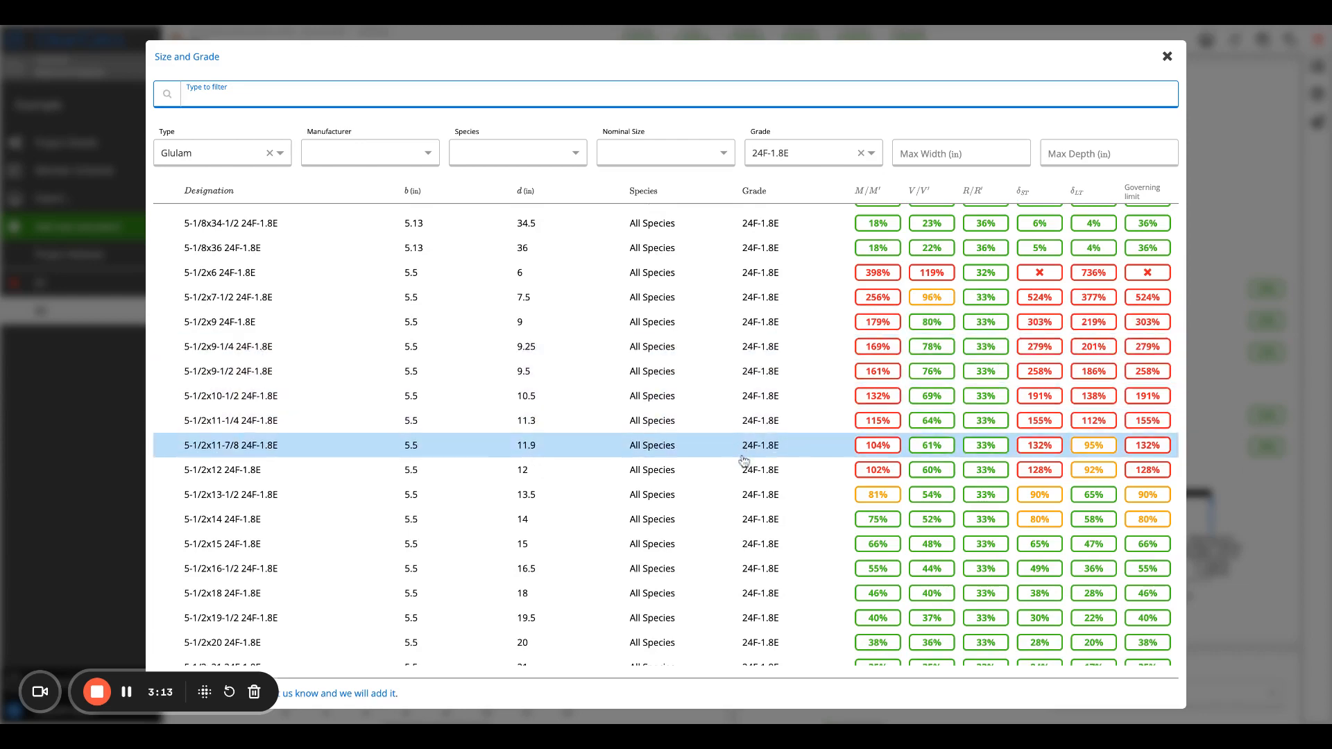
click(744, 502)
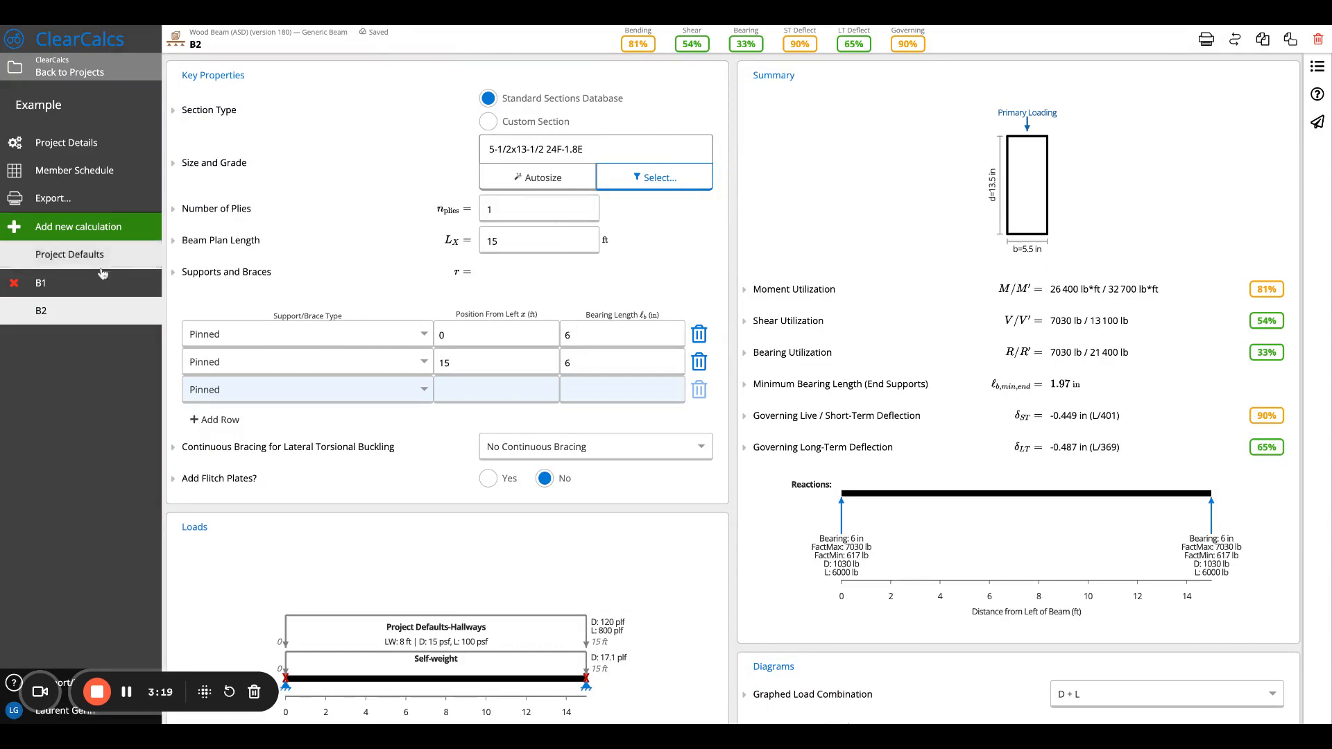
Step: In beam B1, filter the available sections to Glulam type and grade 24F-1.8E, and review their utilizations without choosing one
click(40, 286)
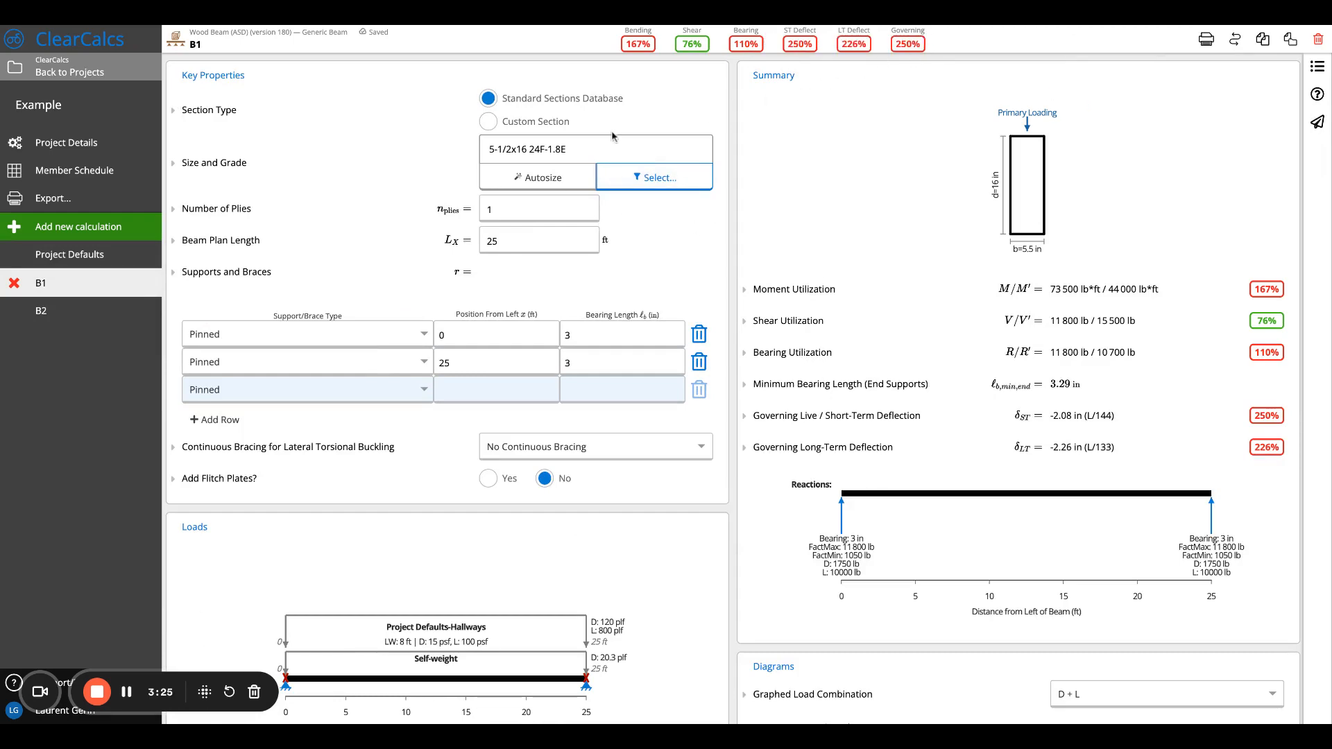
click(609, 173)
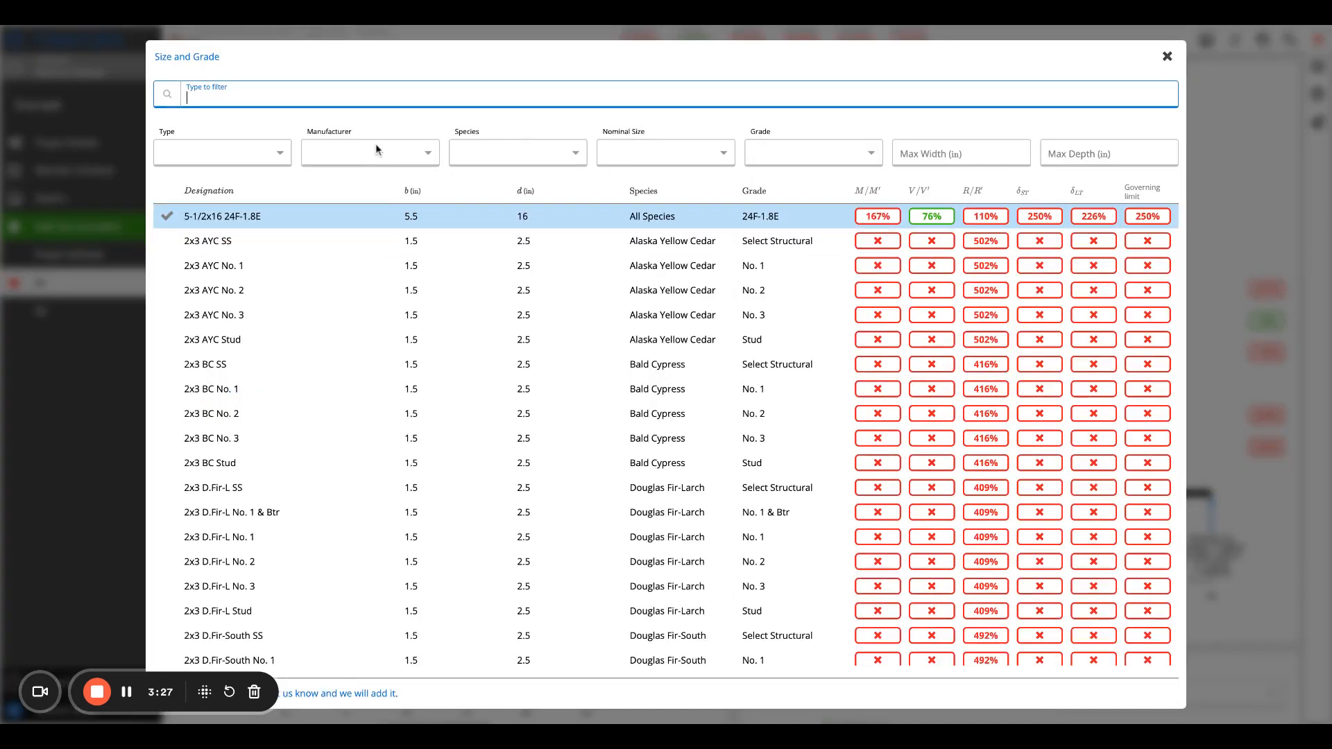
click(201, 154)
click(194, 231)
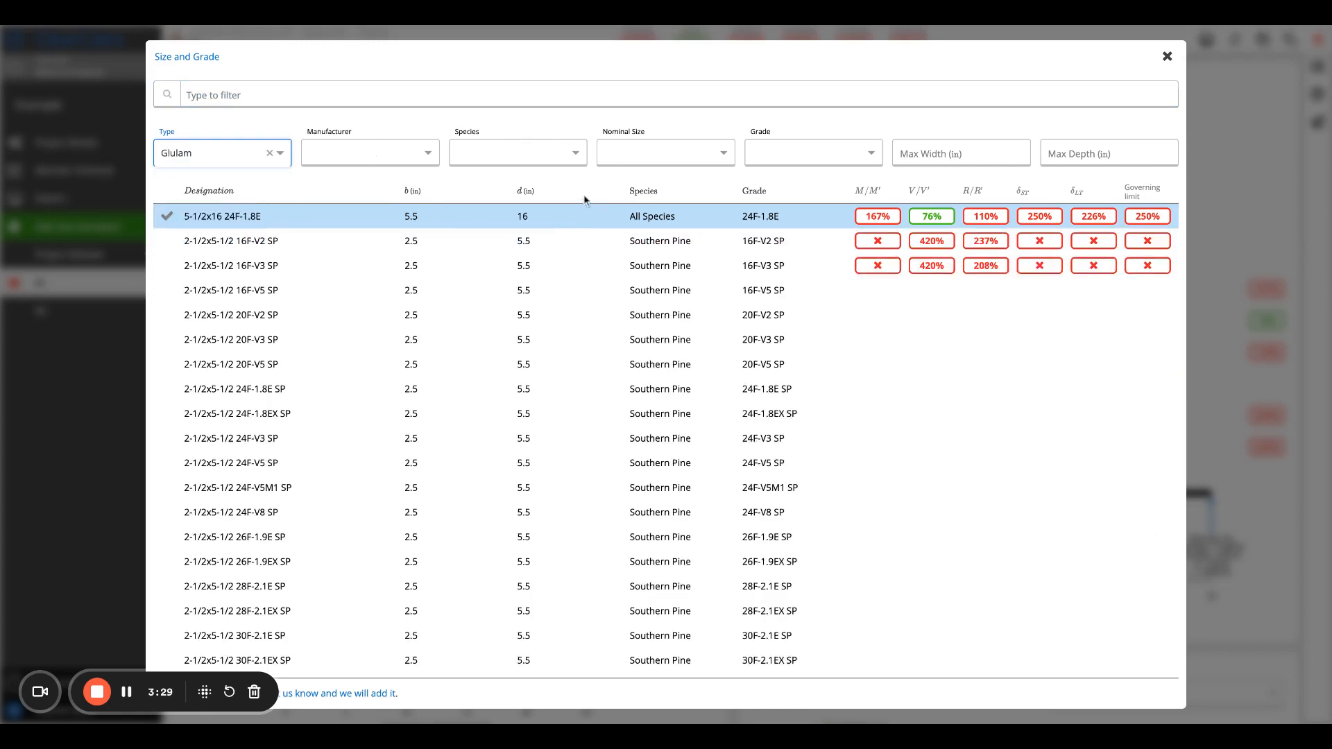
click(550, 154)
scroll(836, 296, down, 6)
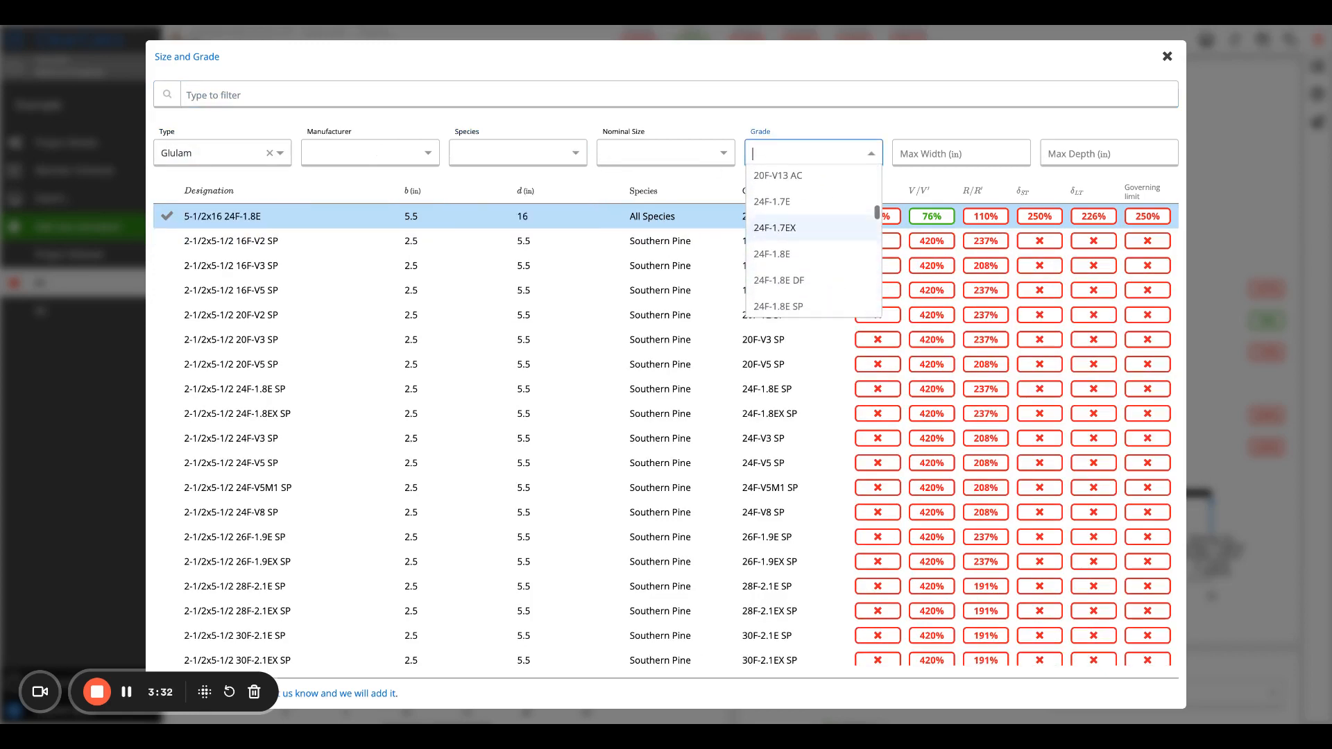
click(812, 255)
scroll(582, 420, down, 20)
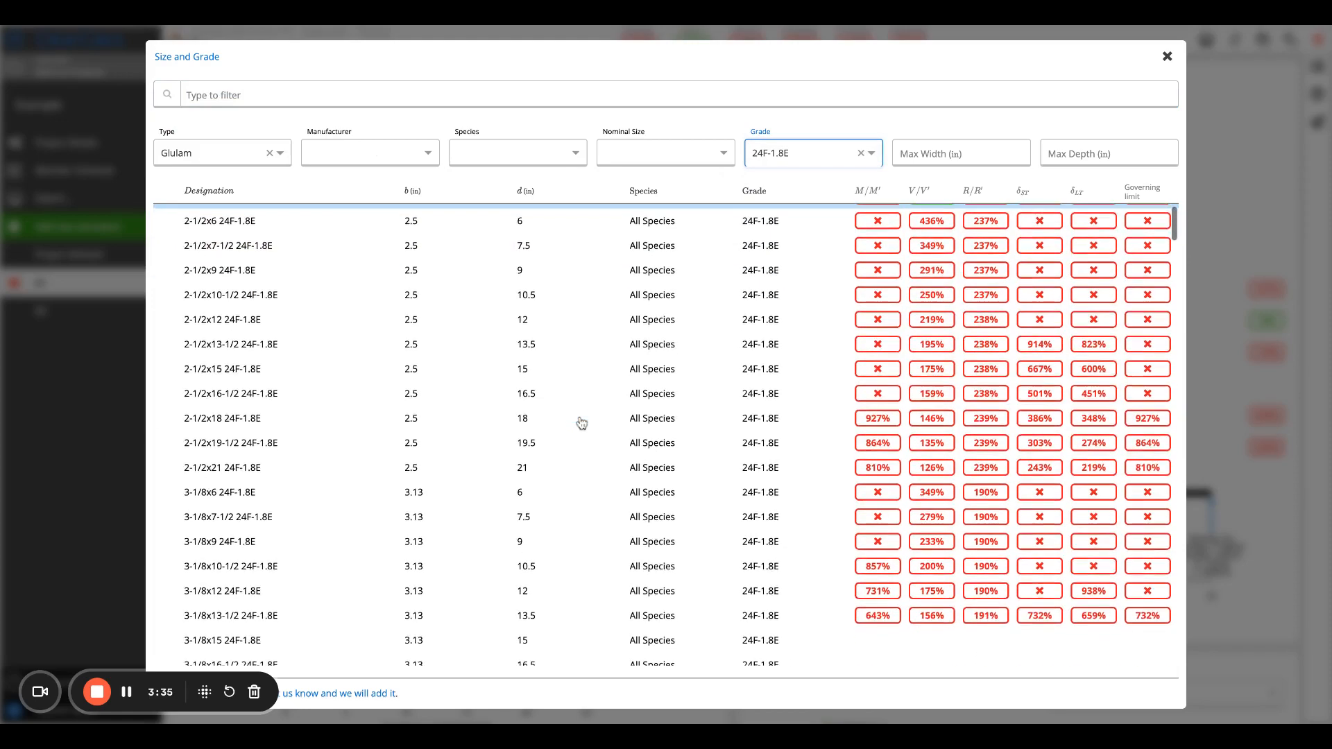
scroll(665, 317, up, 9)
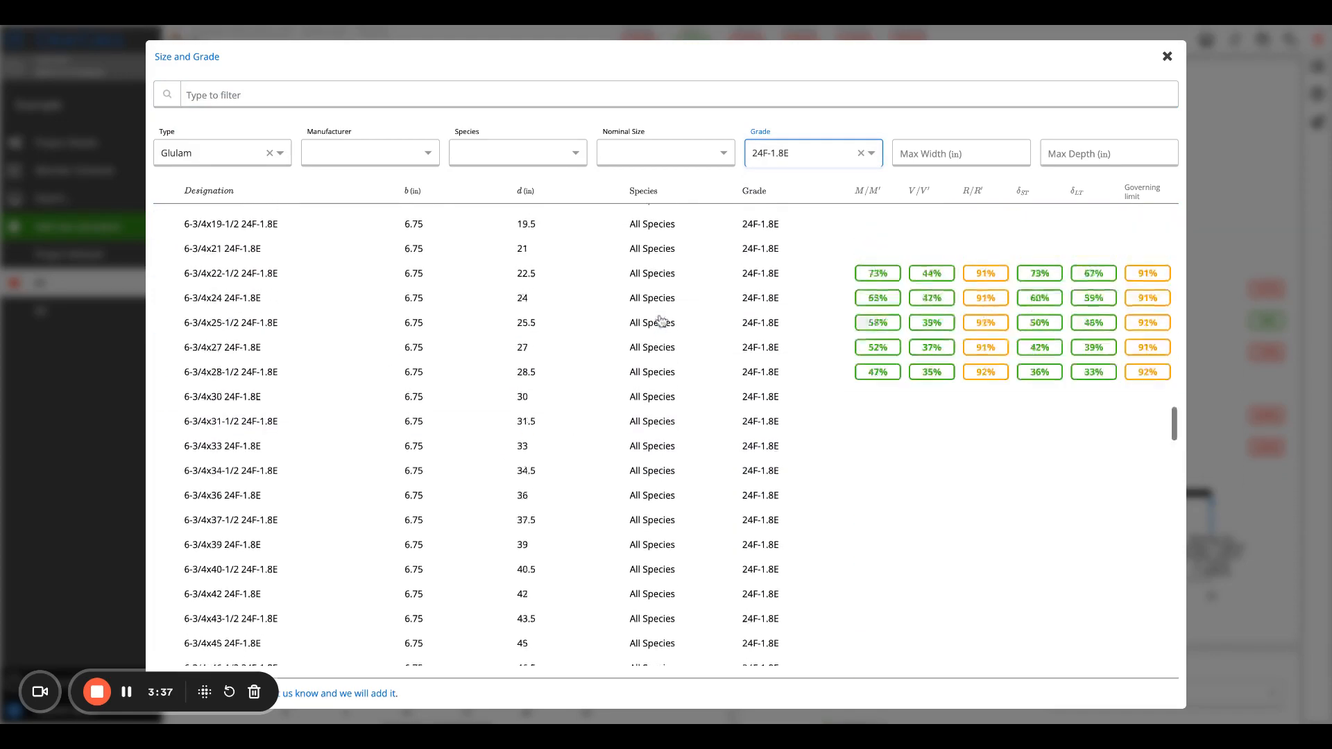
scroll(624, 305, up, 1)
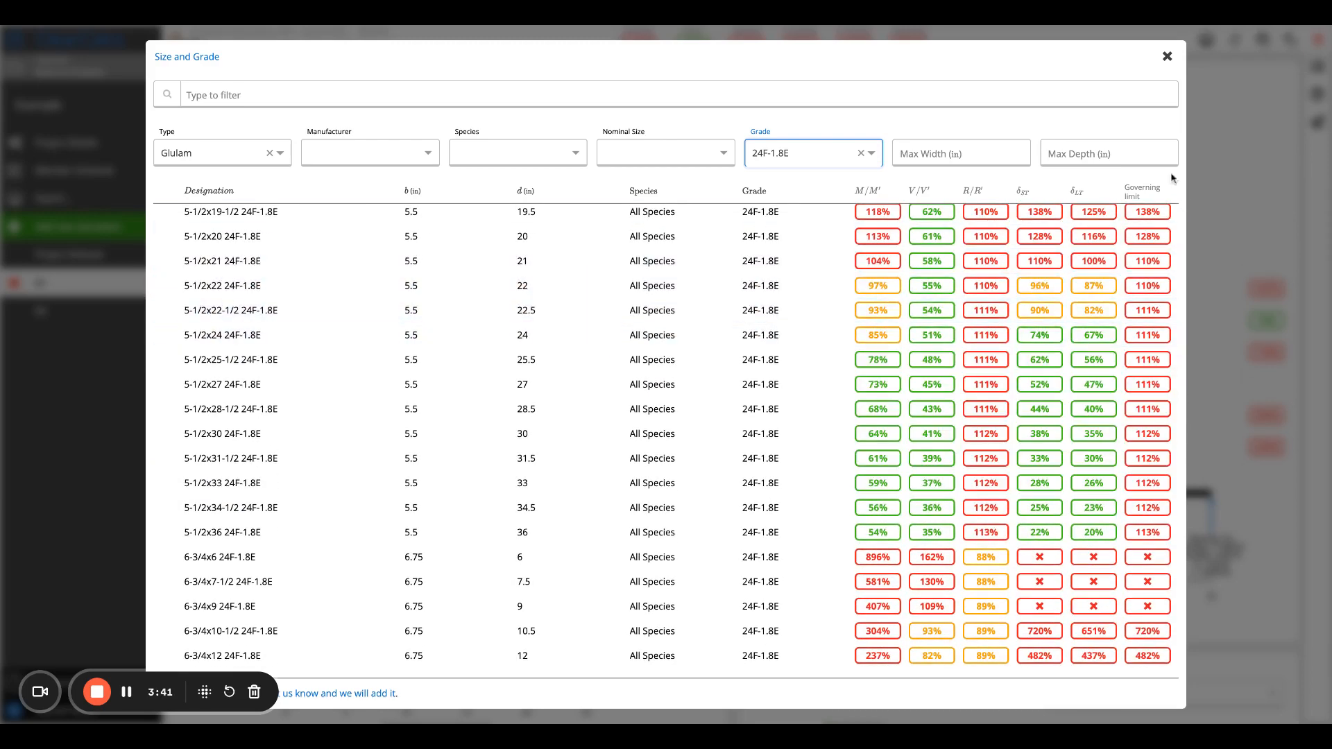
click(1167, 56)
Step: Set the bearing lengths of B1's supports at 0 ft and 25 ft to 6 in
click(631, 340)
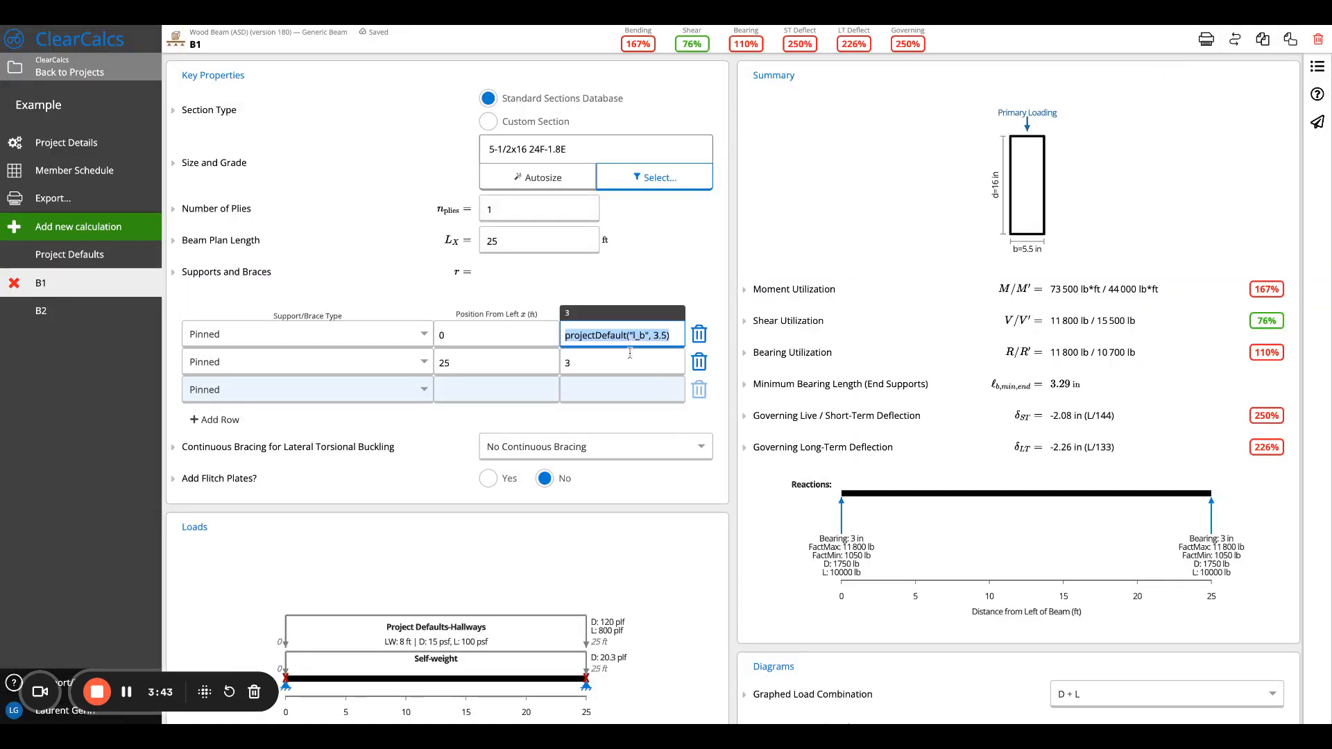
text(6)
double_click(628, 362)
key(super+a)
text(6)
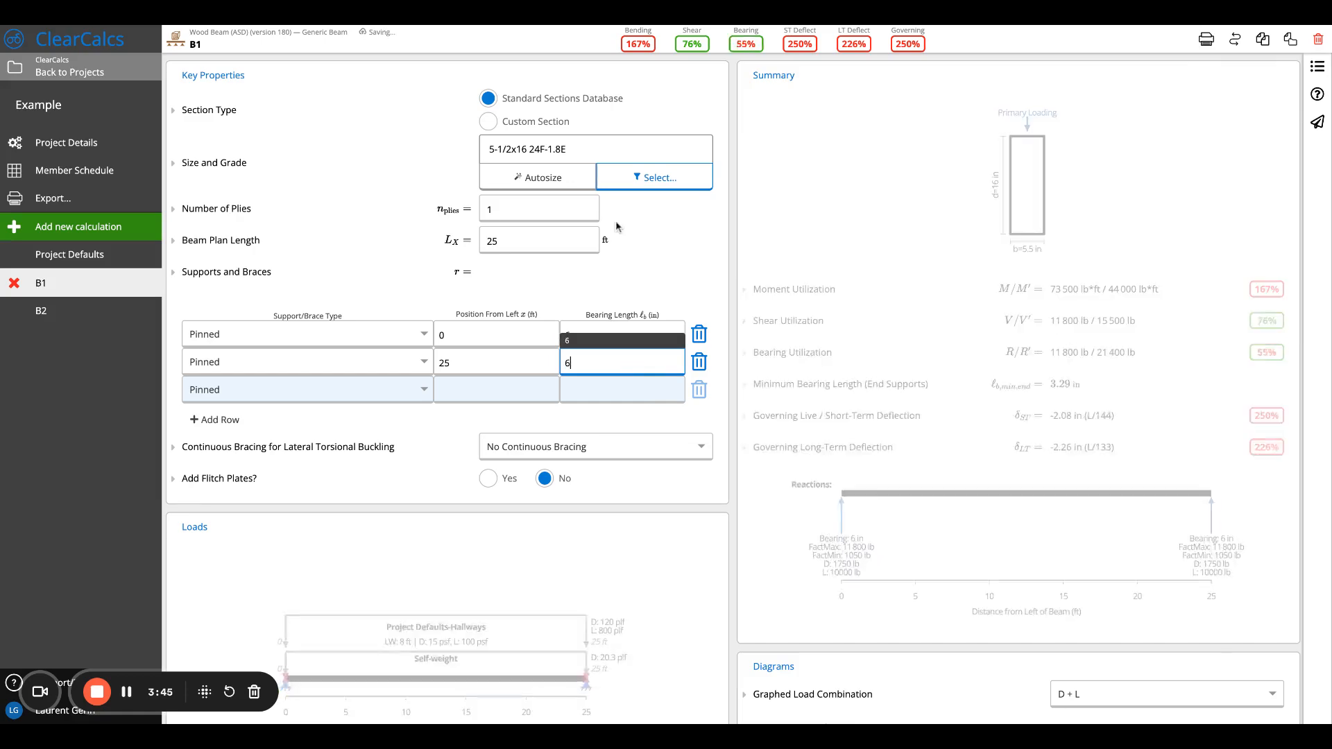
Step: Change B1's size and grade to the 5-1/2x22 24F-1.8E glulam section
click(617, 177)
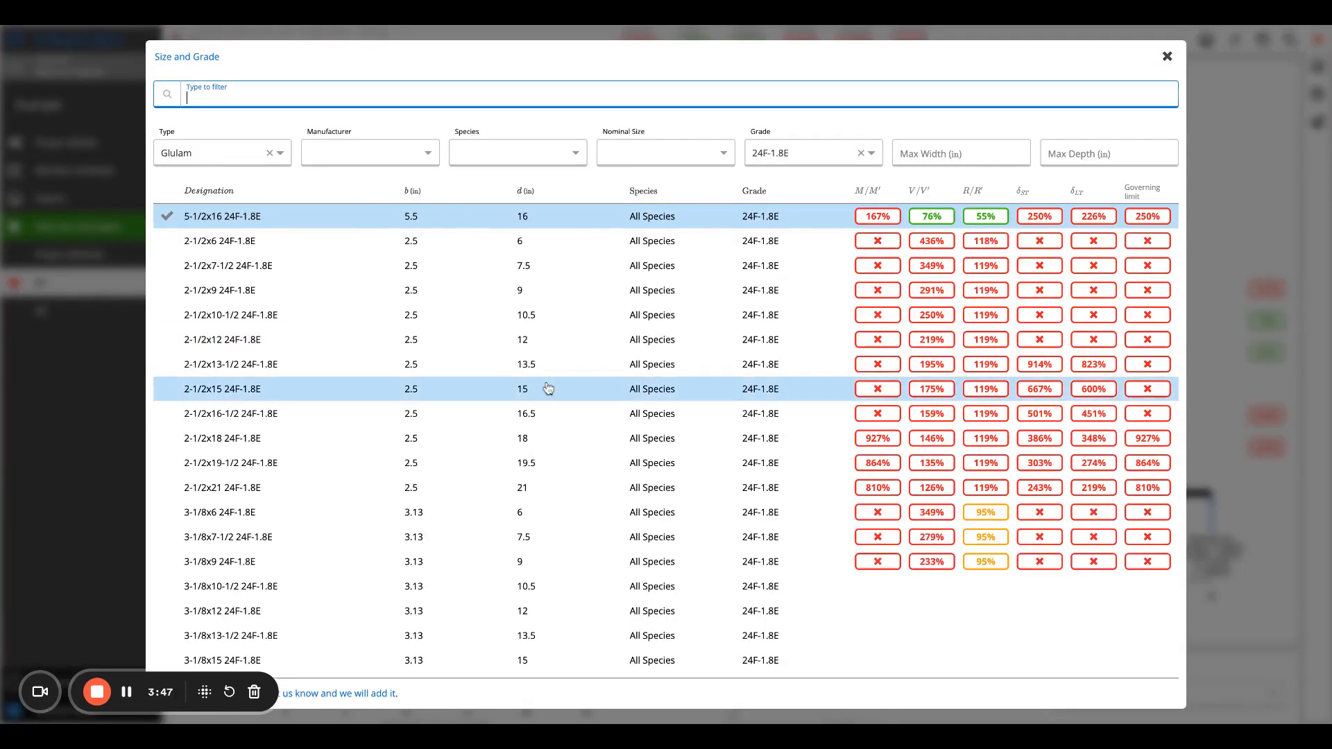
scroll(574, 467, down, 20)
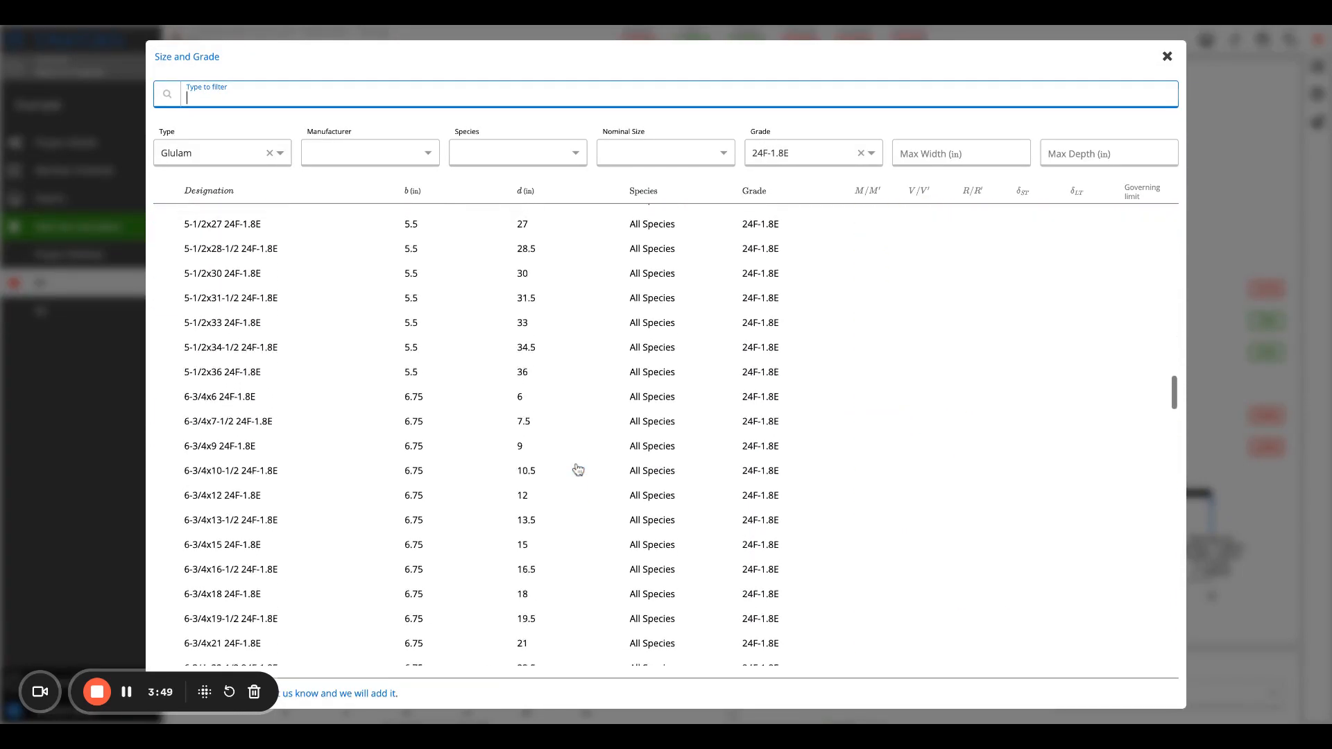
scroll(577, 469, up, 4)
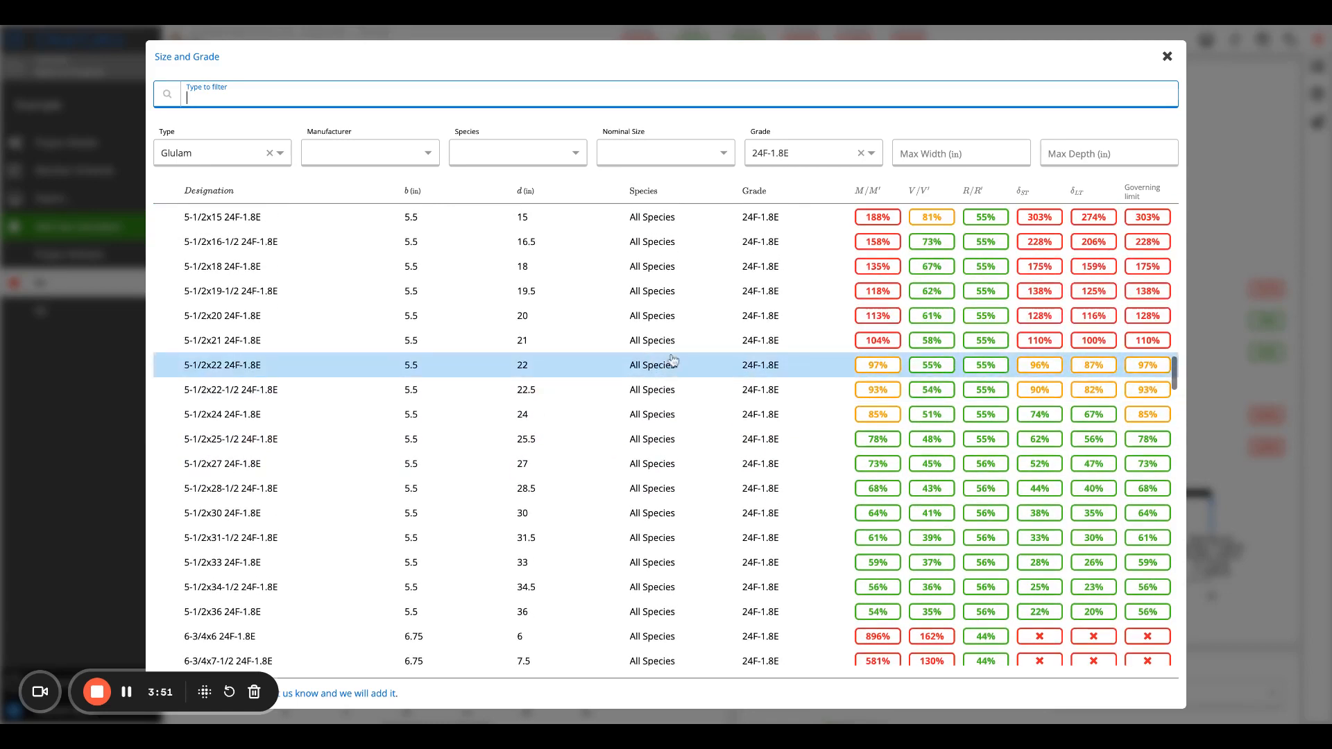
click(667, 368)
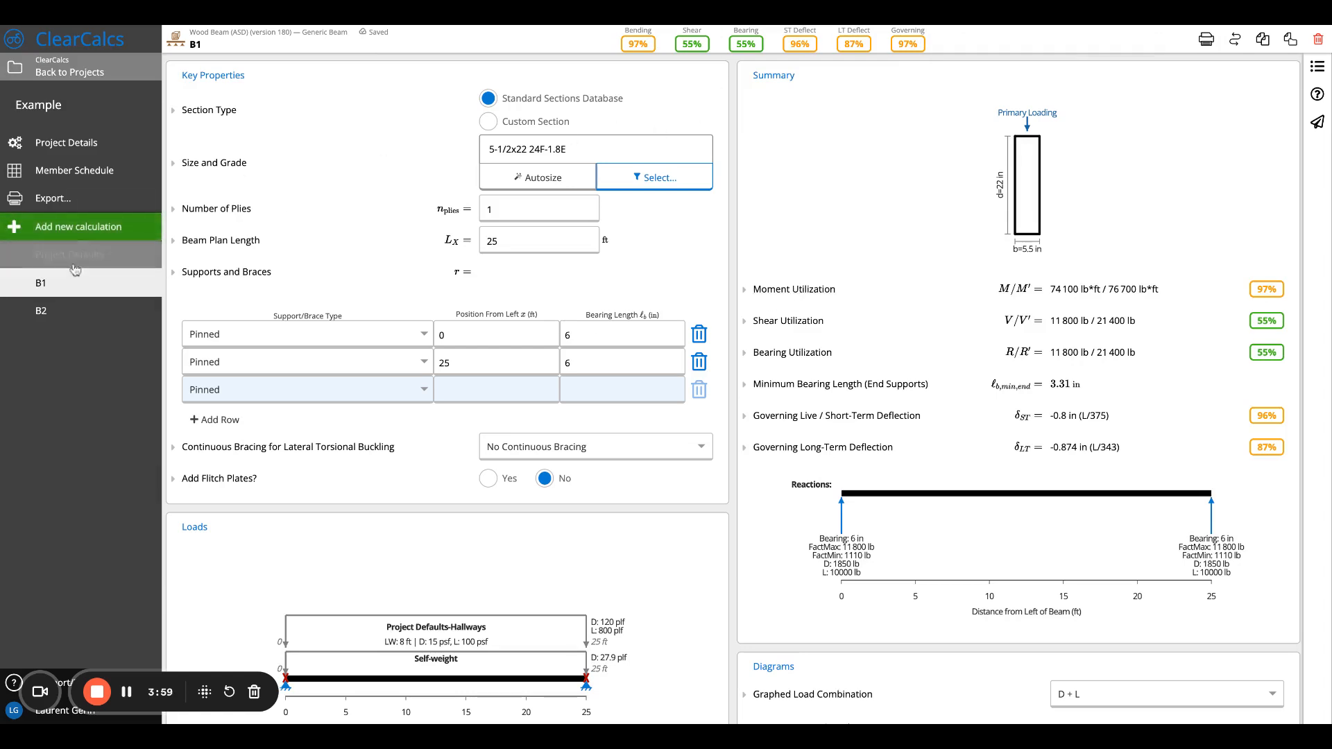
Step: In the project defaults, set the live load magnitude of the Hallways custom distributed load to 150 psf
scroll(425, 493, down, 4)
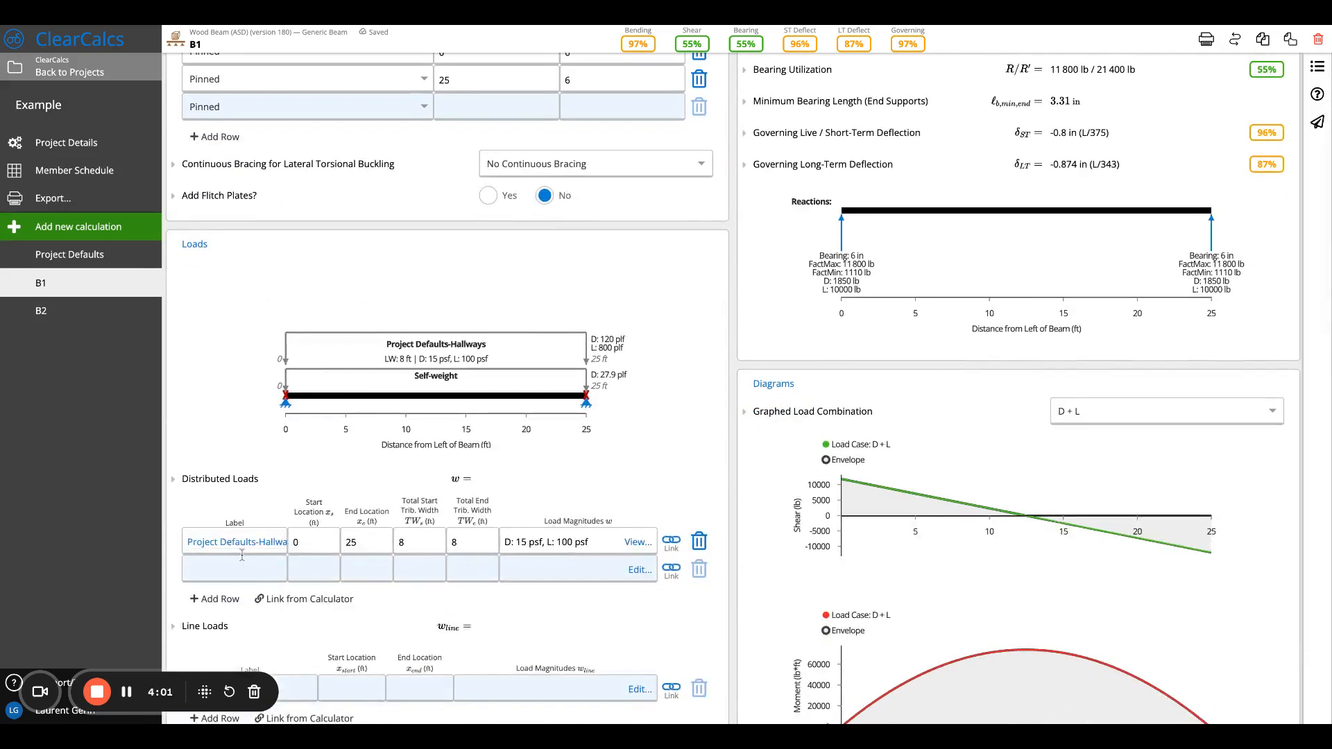
click(102, 263)
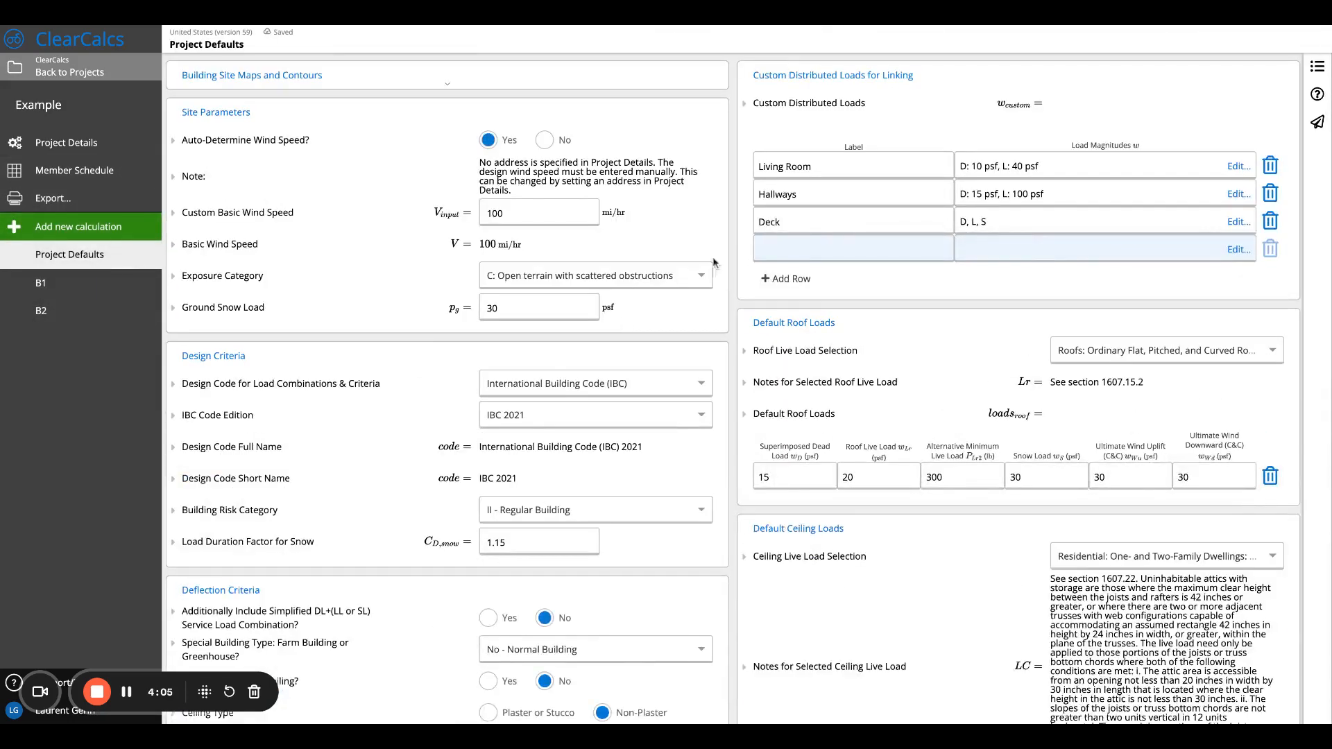
click(811, 196)
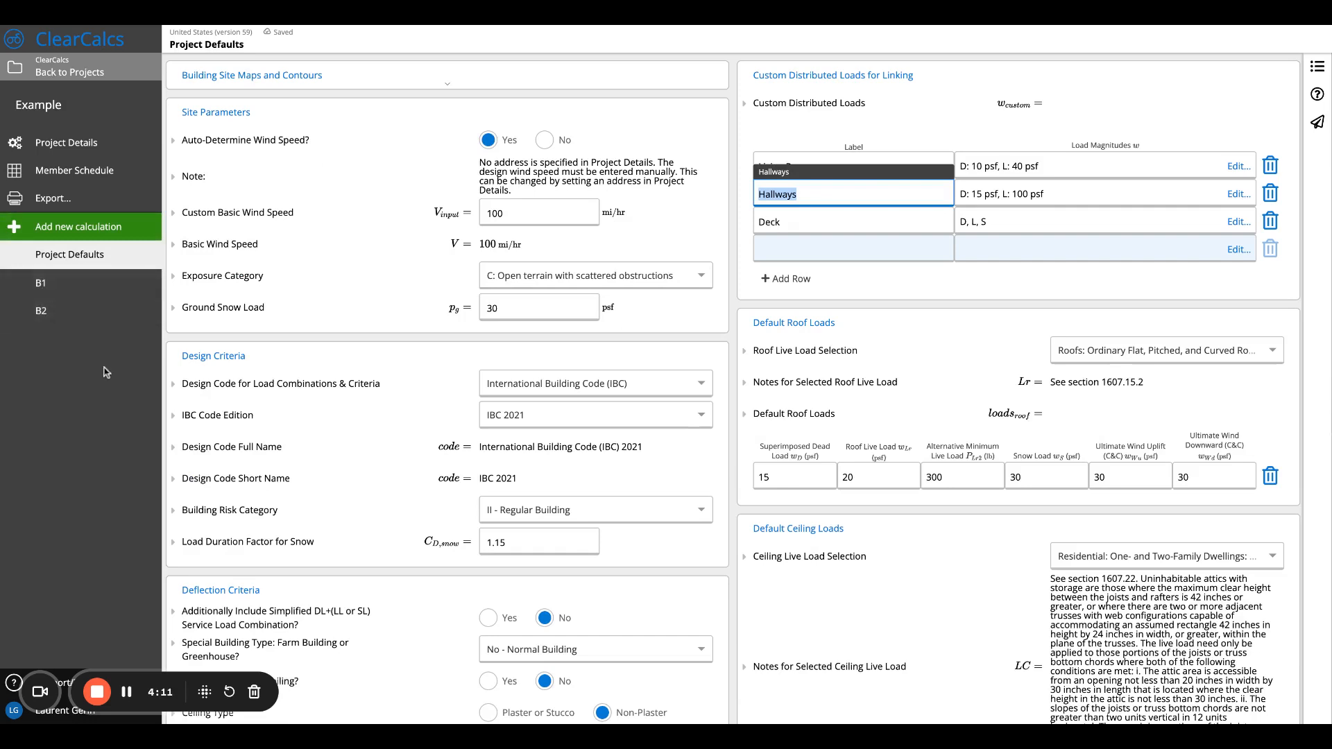
click(1000, 102)
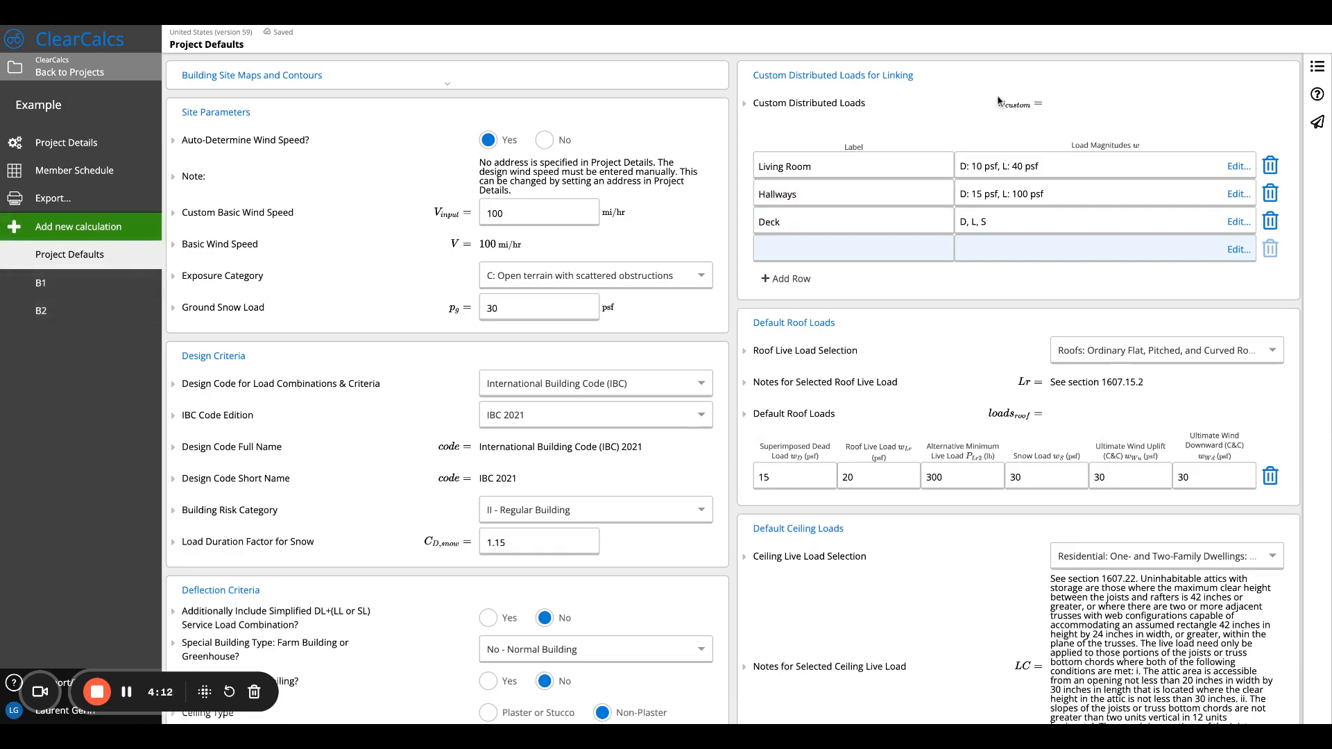
click(1129, 194)
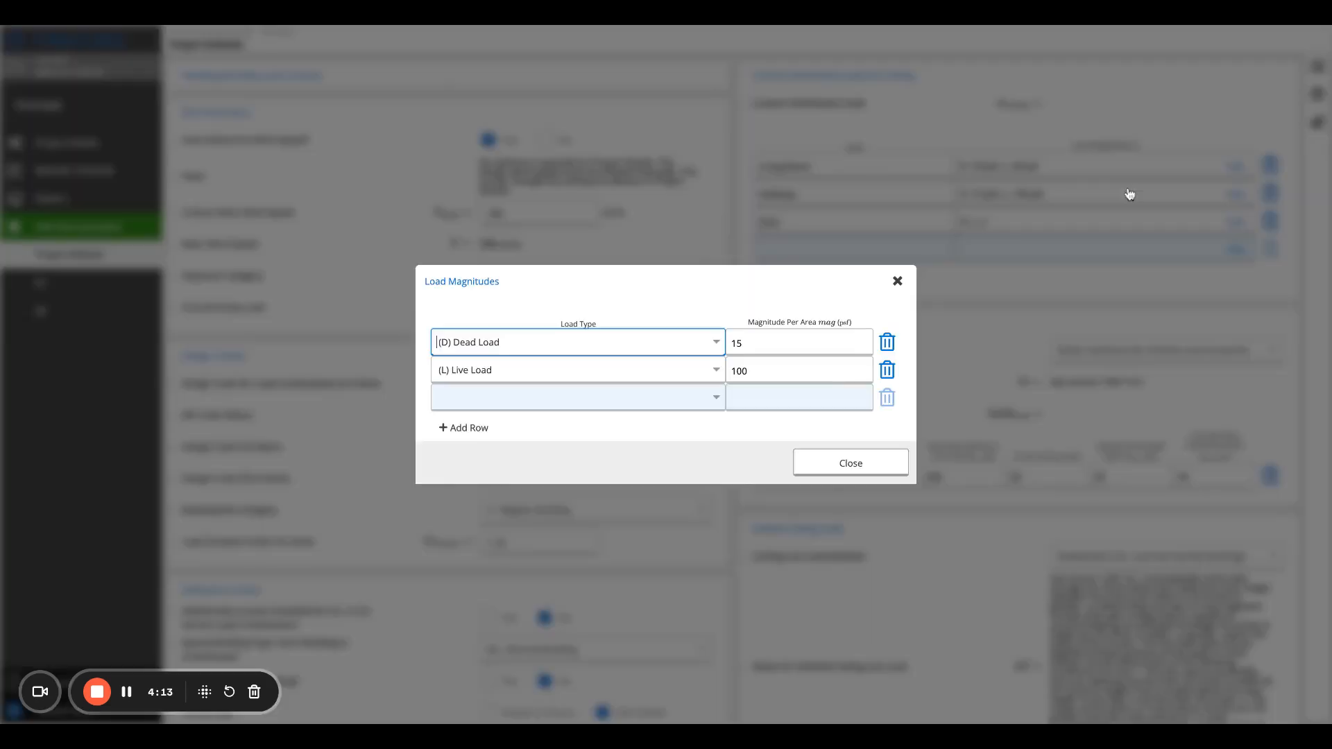
click(798, 371)
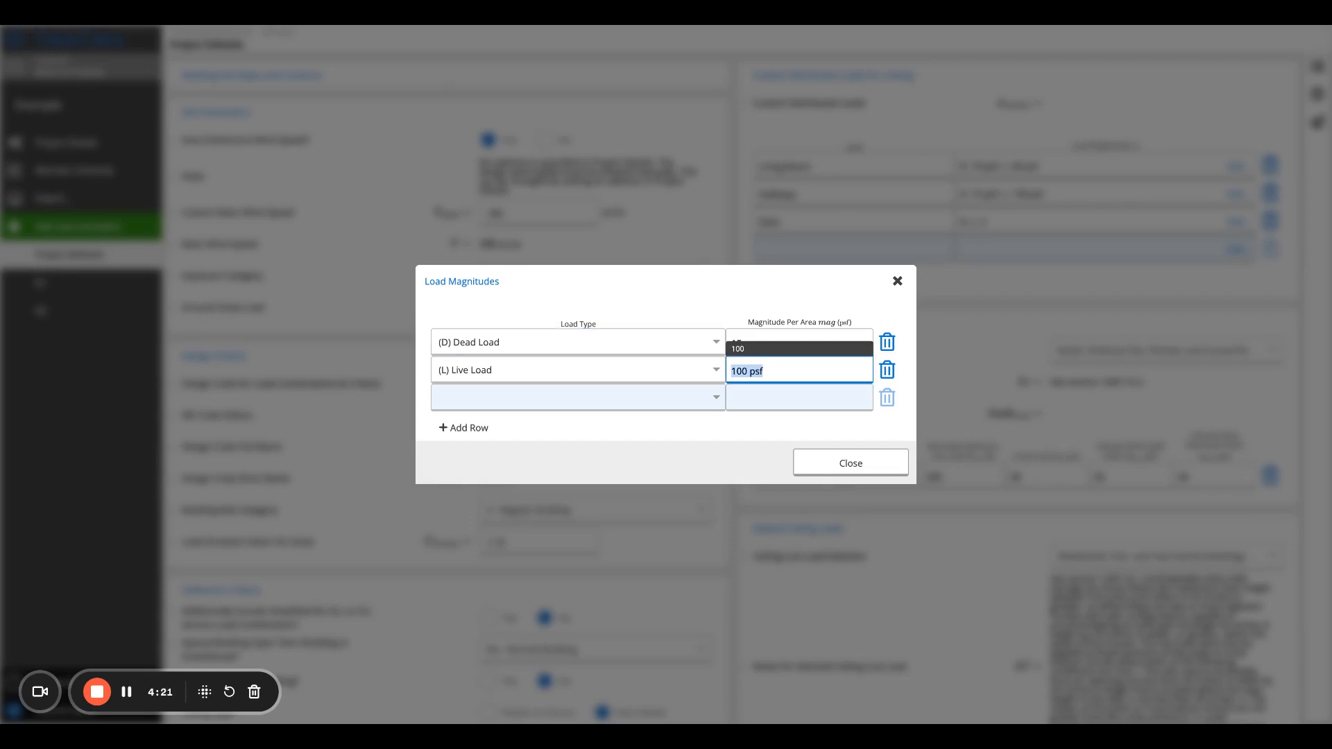
text(150 psf)
click(825, 465)
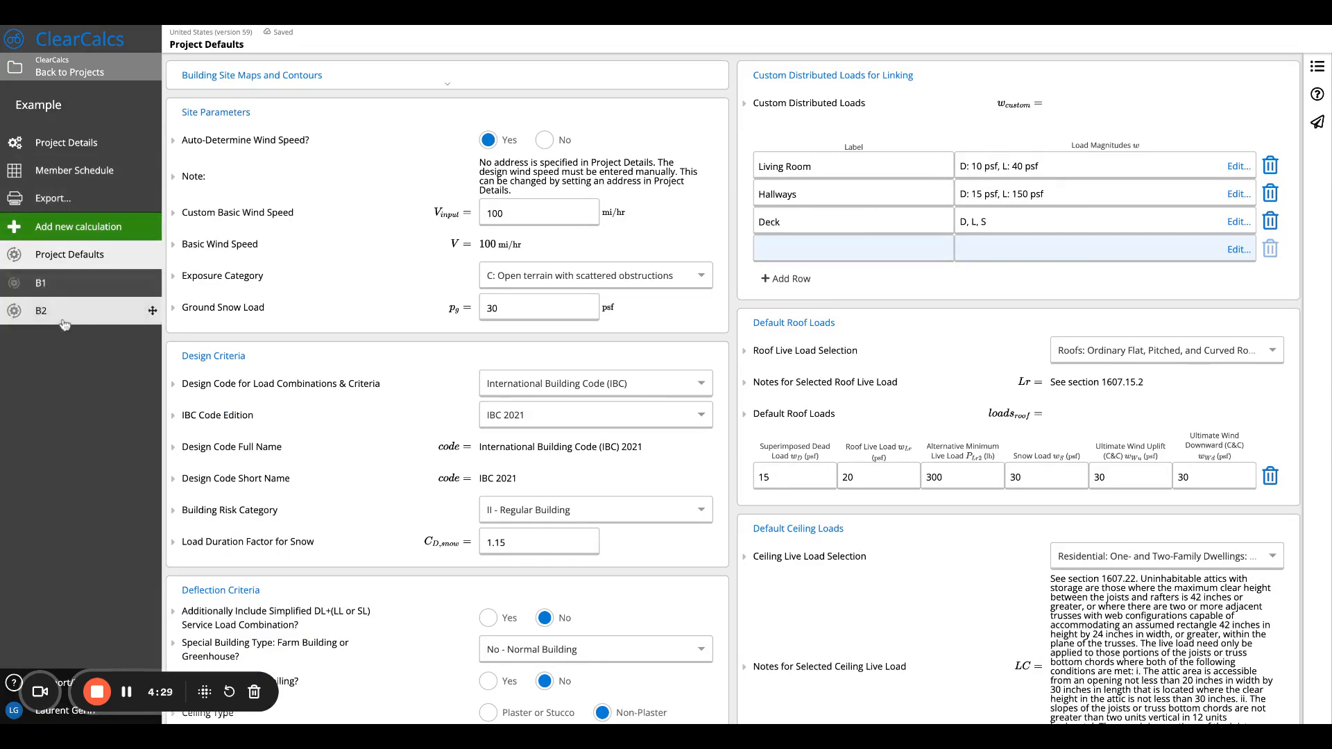
Step: Reopen beam B1 and change its size and grade to the 5-1/2x28-1/2 24F-1.8E glulam section
click(74, 294)
mouse_move(75, 297)
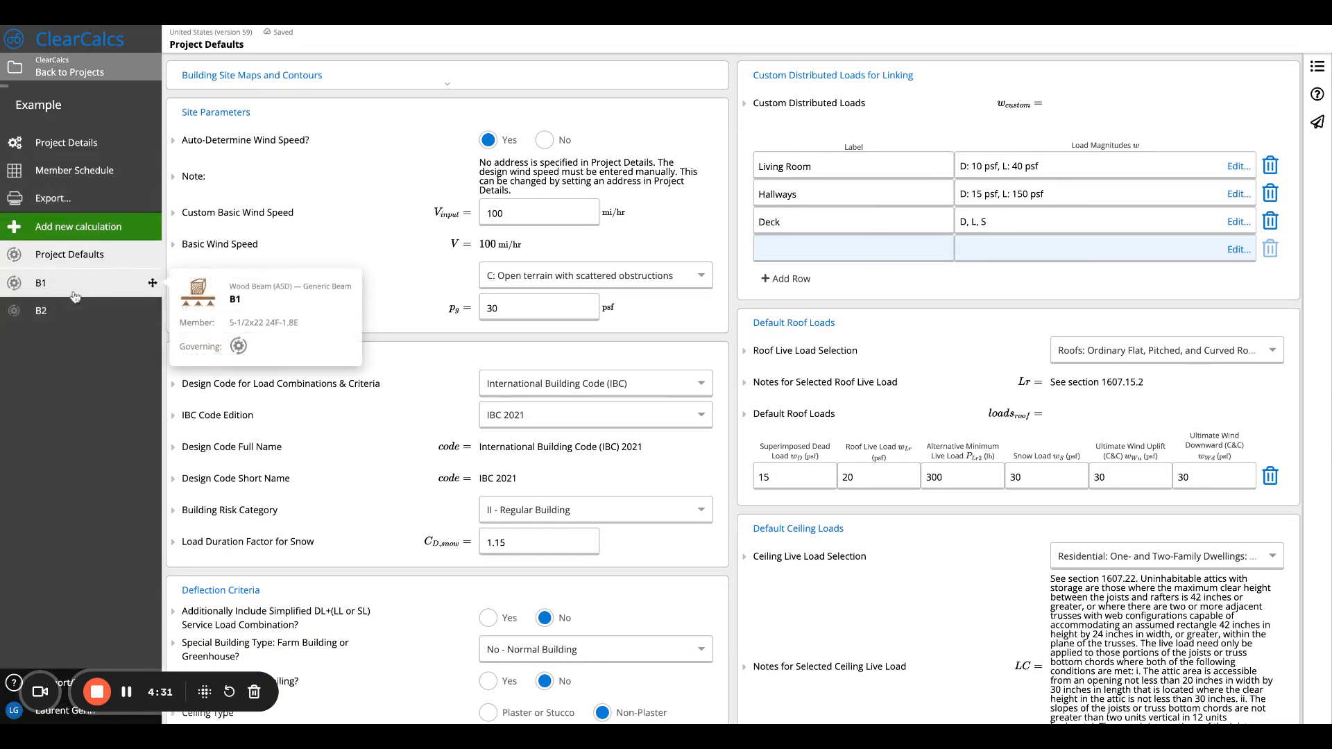
click(113, 289)
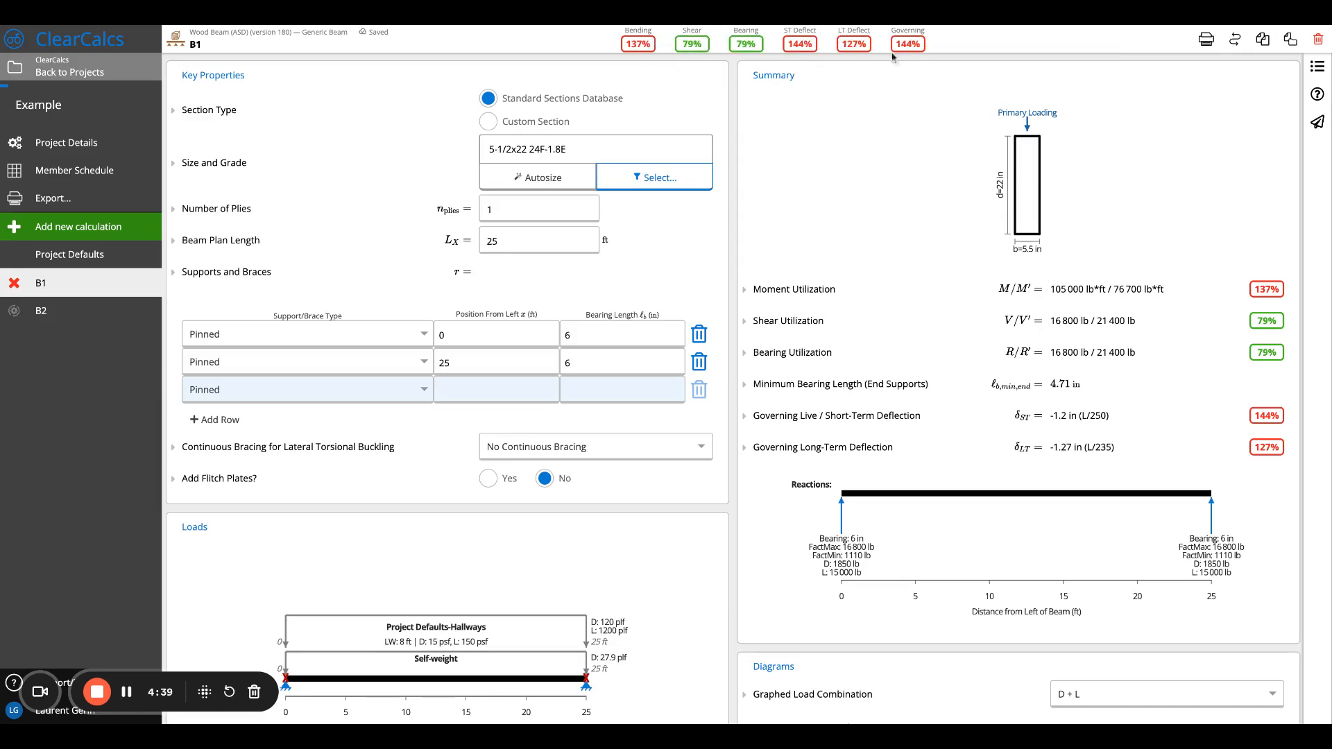
scroll(689, 274, down, 5)
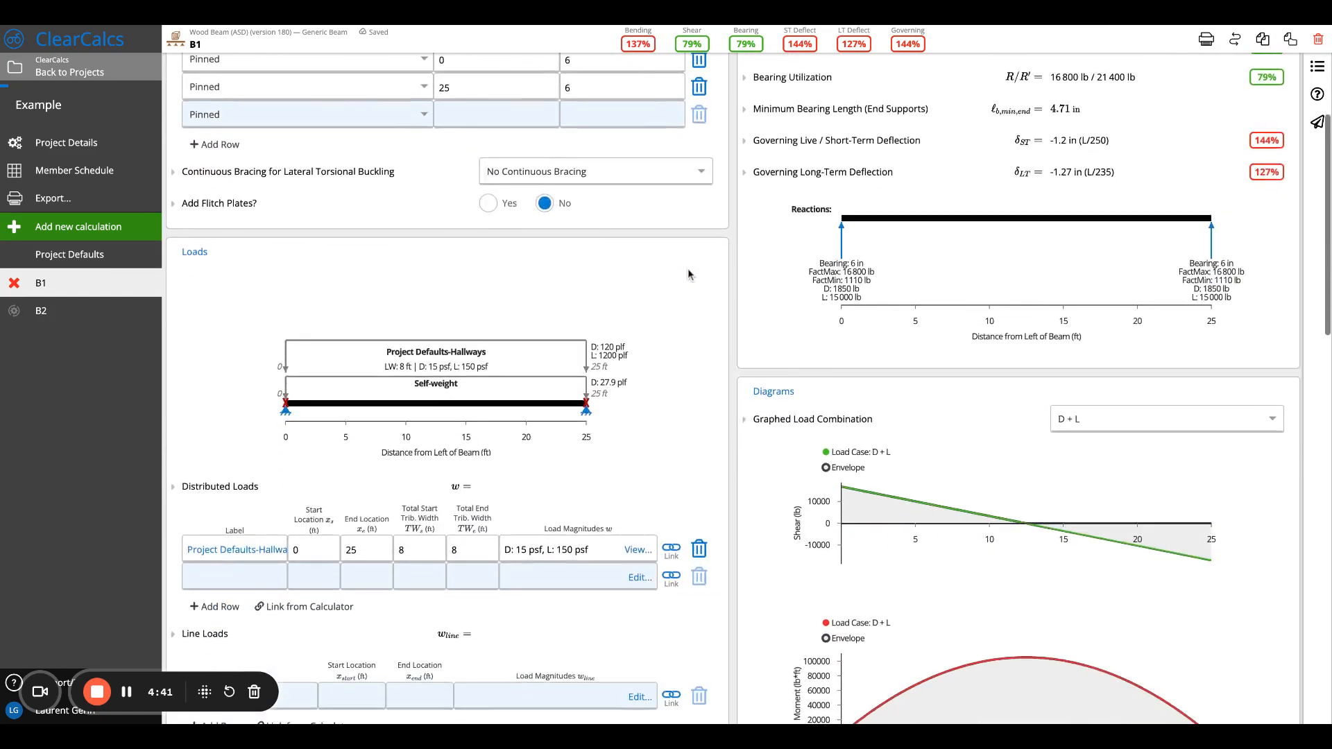
scroll(689, 274, up, 4)
scroll(631, 200, down, 1)
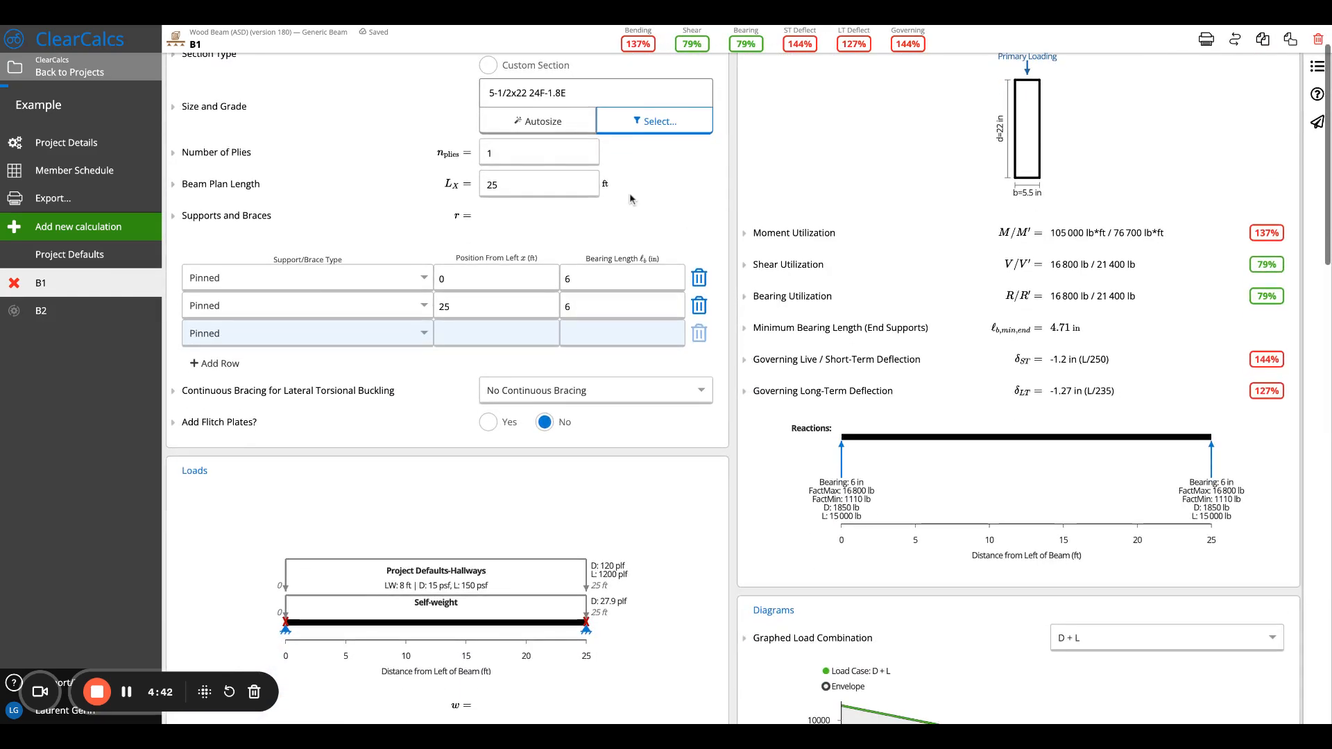
click(643, 120)
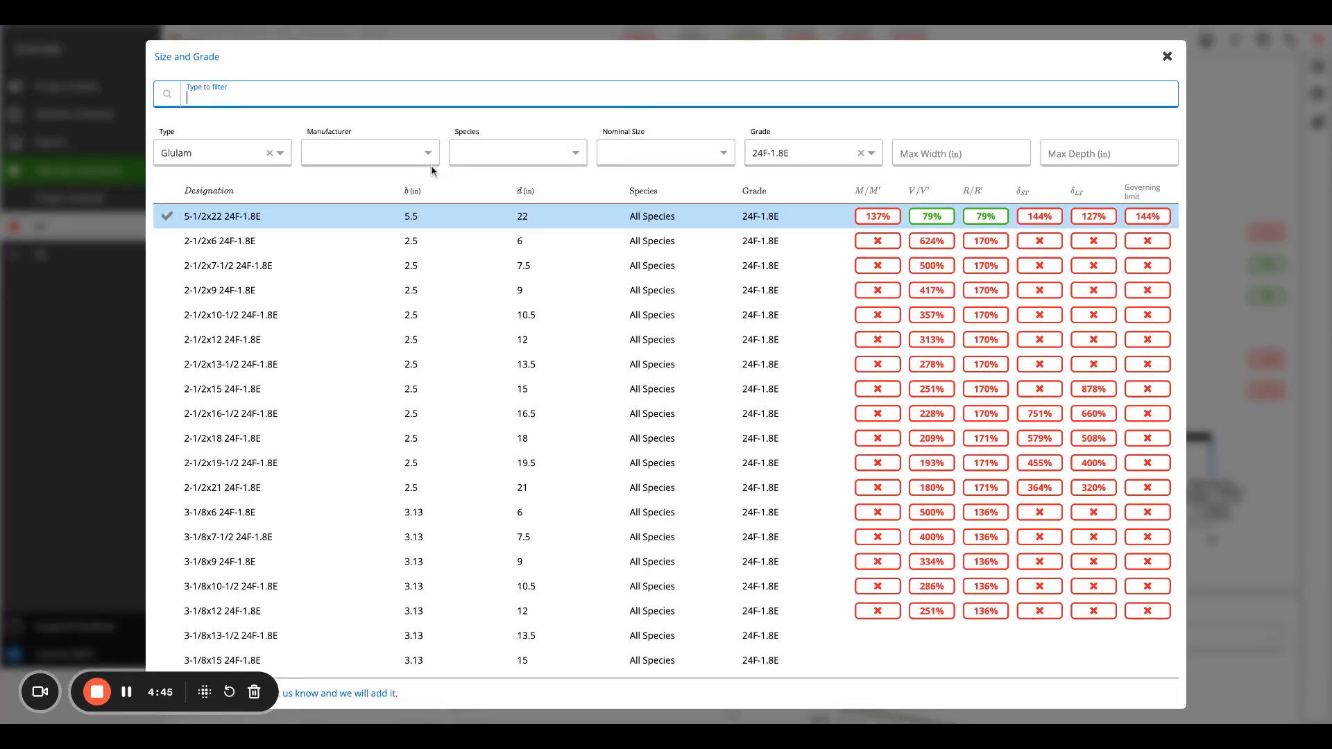
scroll(563, 290, down, 12)
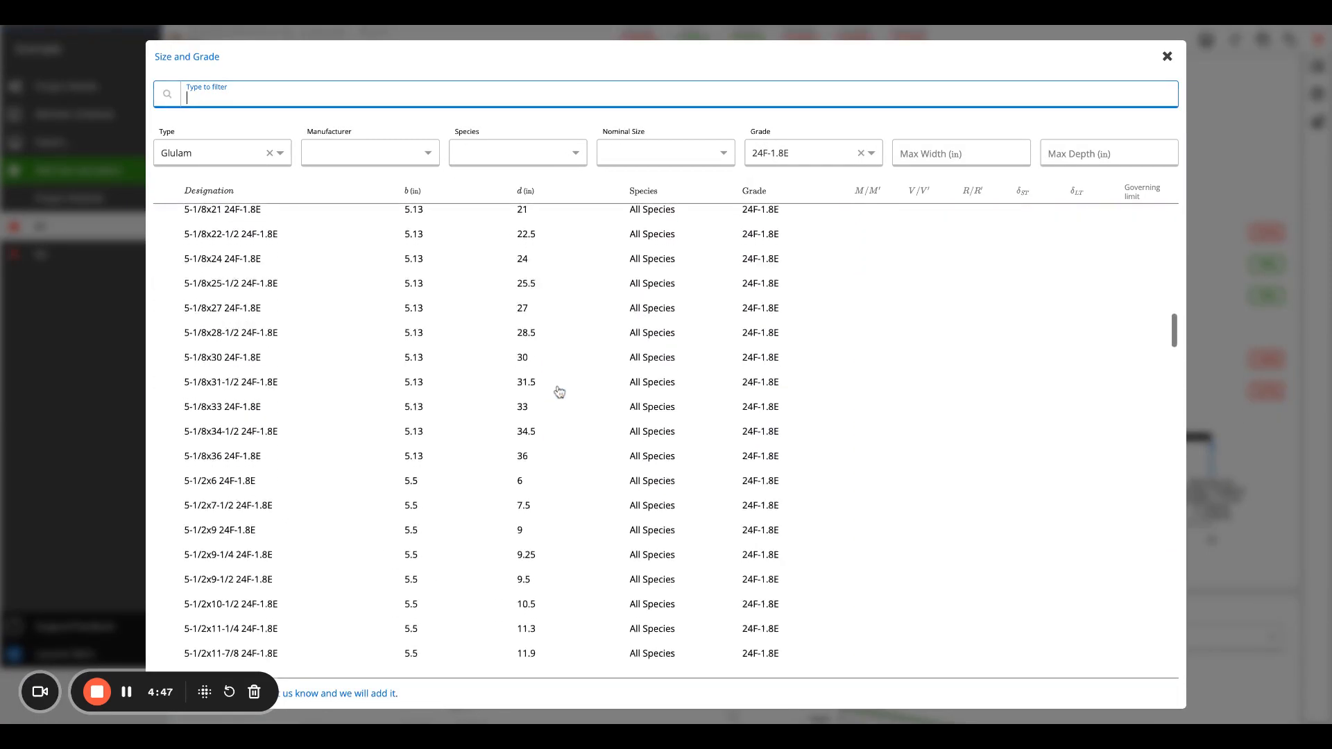
scroll(592, 586, down, 3)
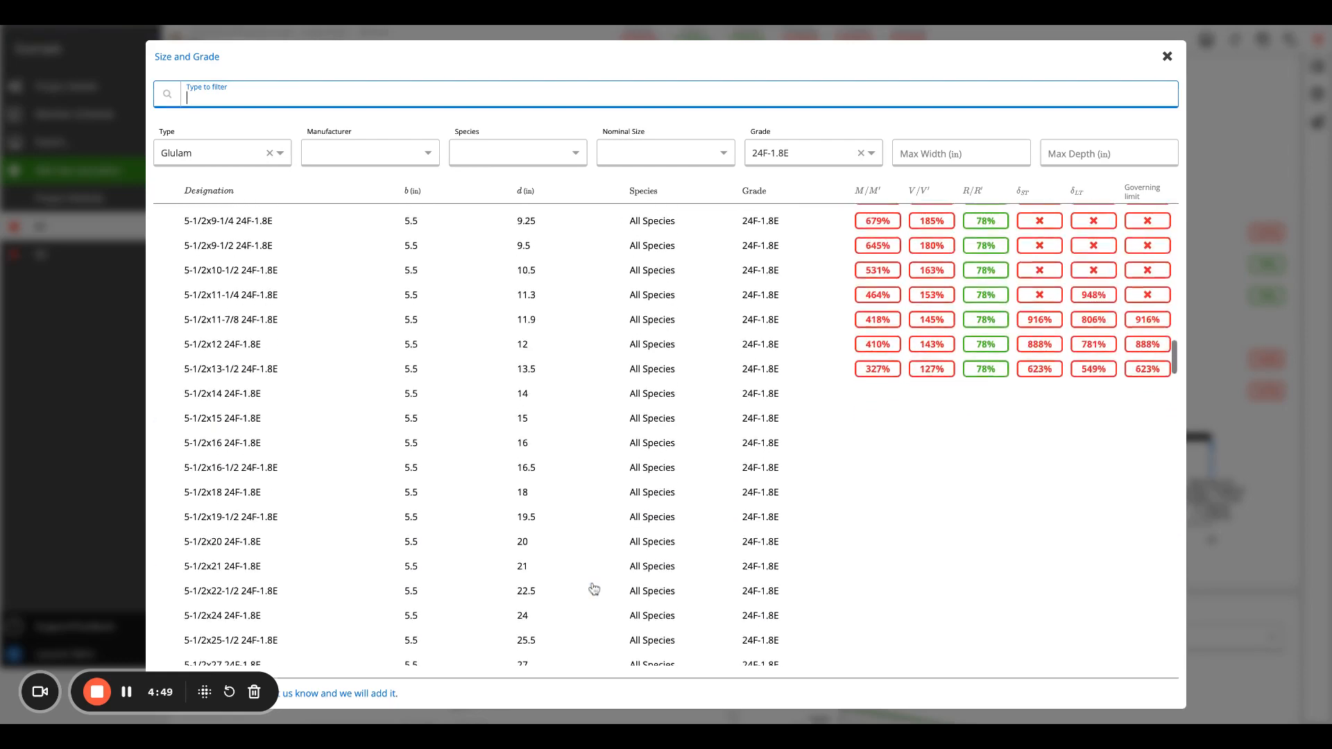
scroll(617, 613, down, 3)
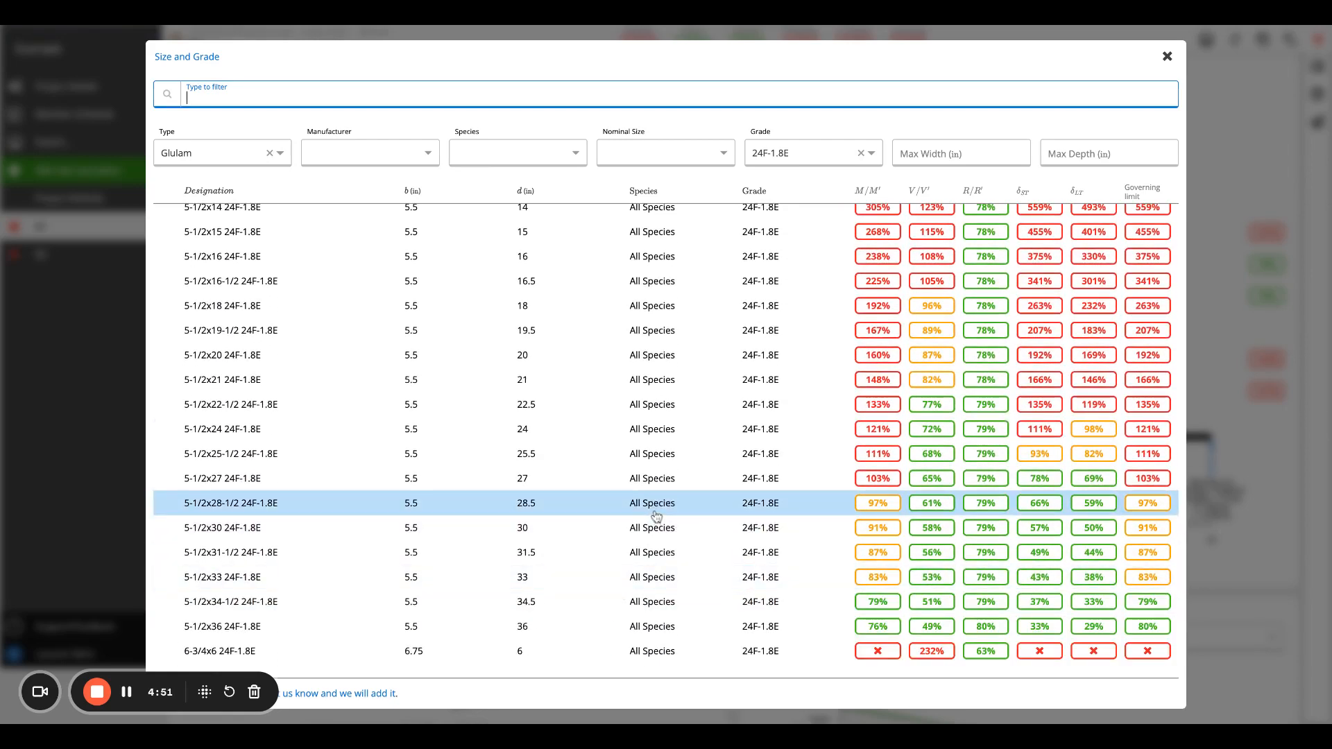
click(563, 510)
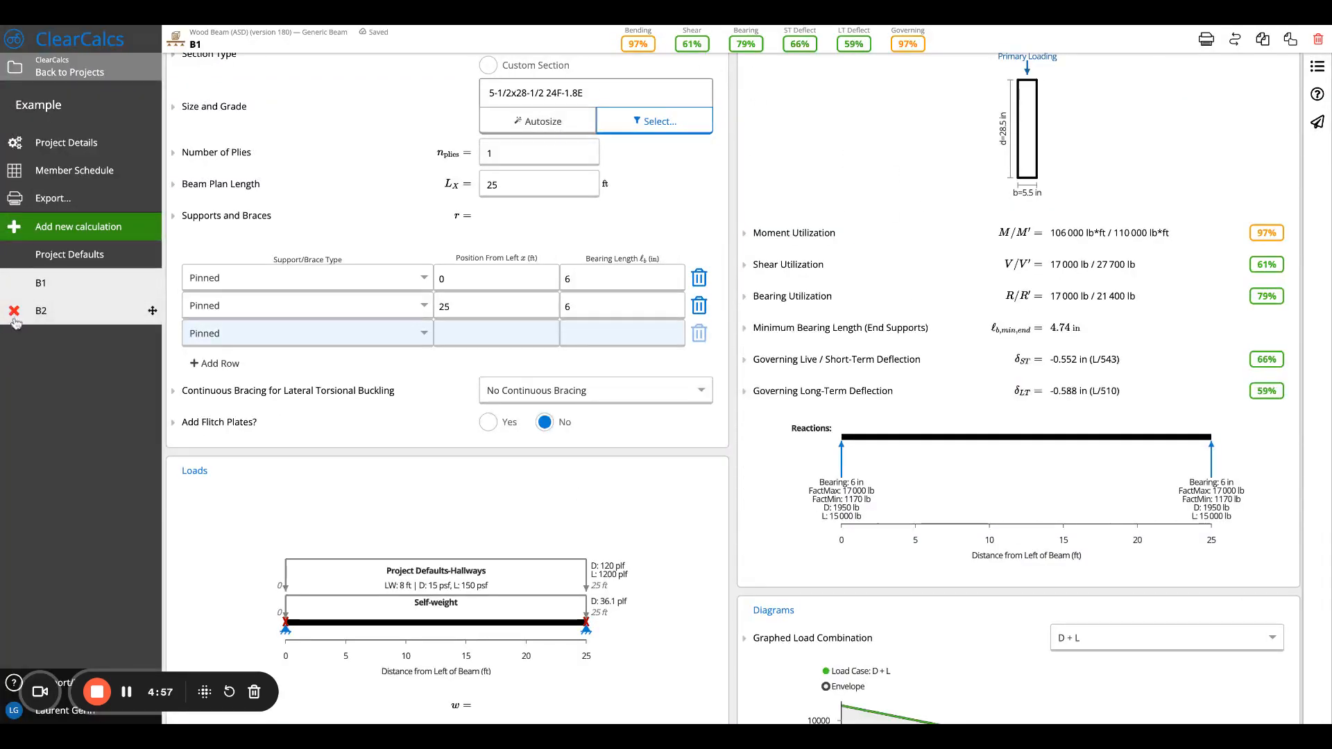
Step: In B1's distributed loads, set the Hallways load's end location to 15 ft and link the Deck load from Project Defaults
mouse_move(39, 317)
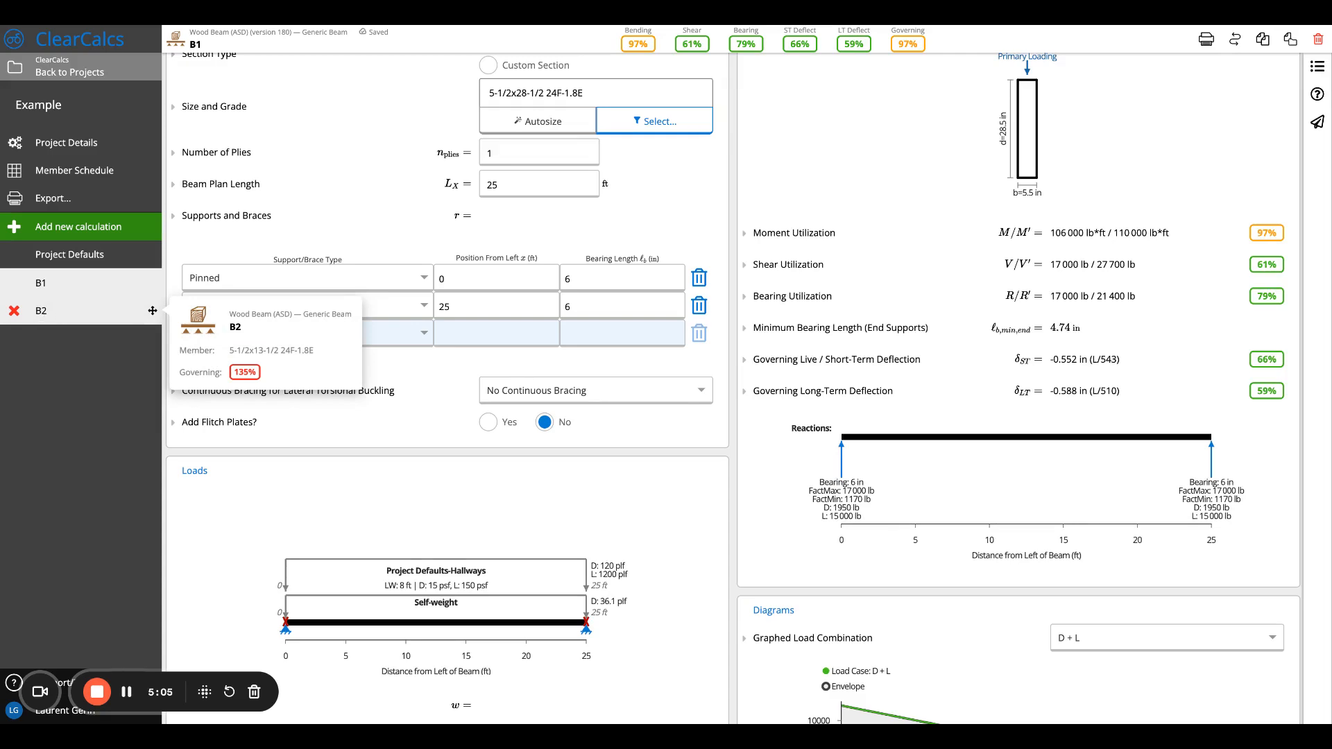
scroll(233, 551, down, 3)
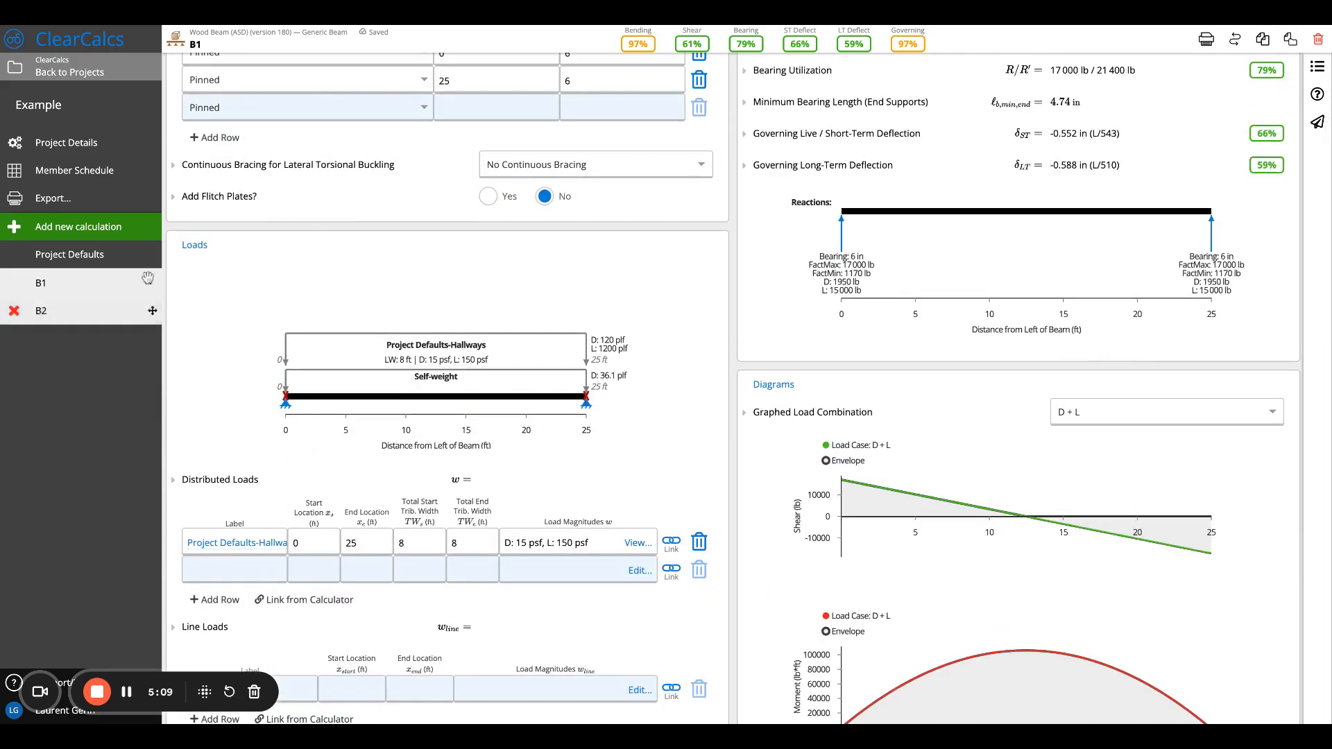
click(267, 561)
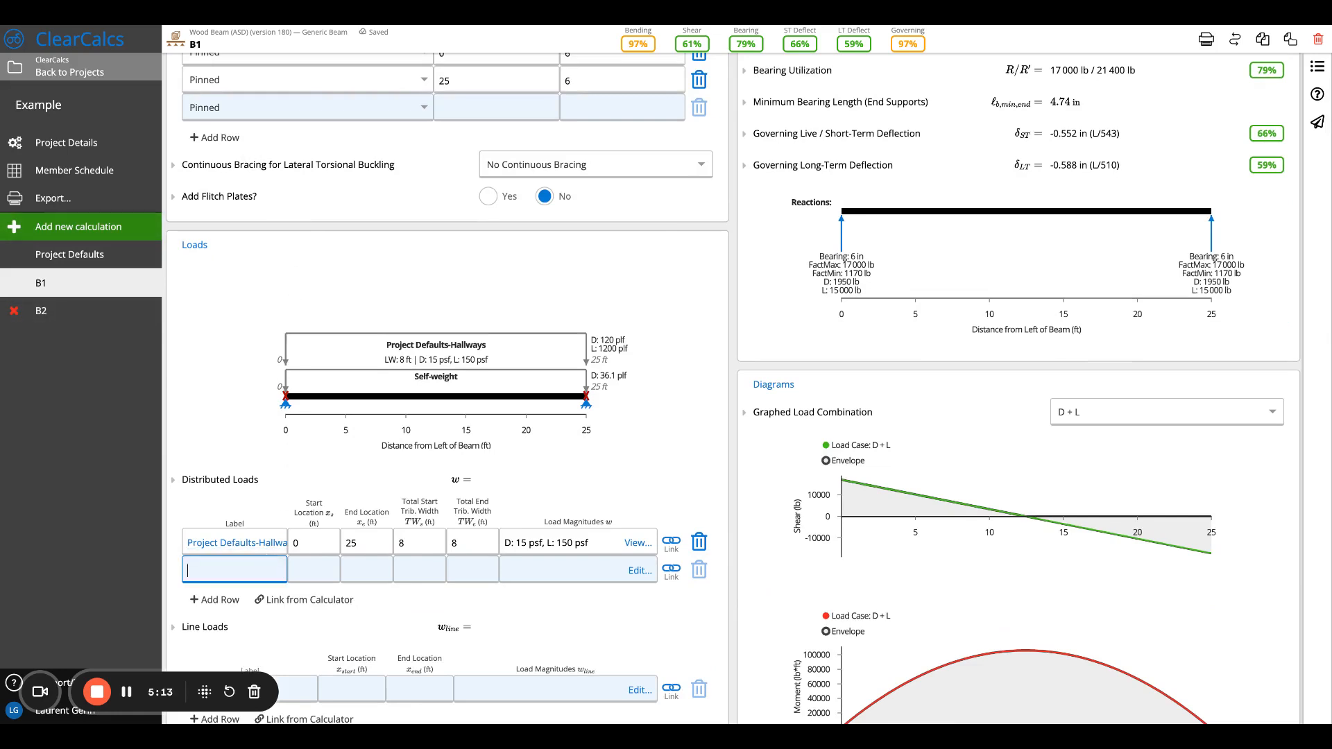
click(367, 541)
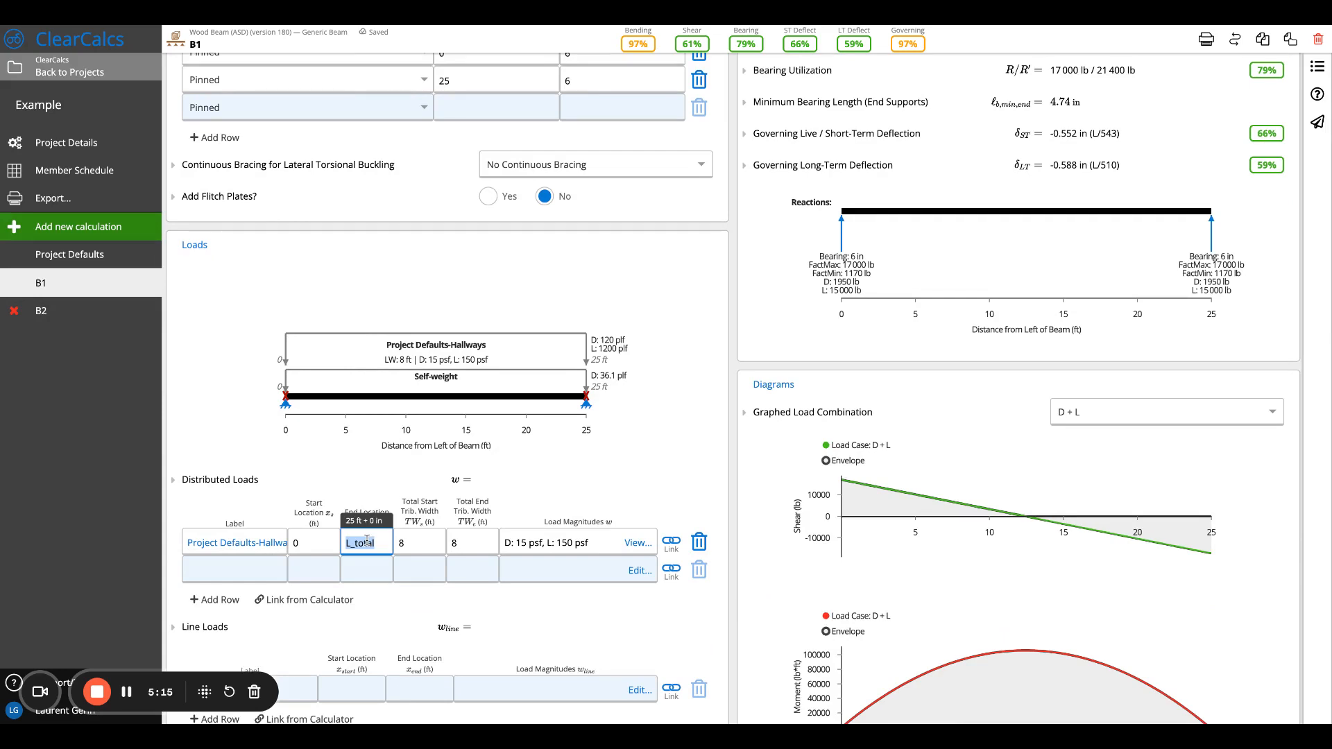
click(671, 568)
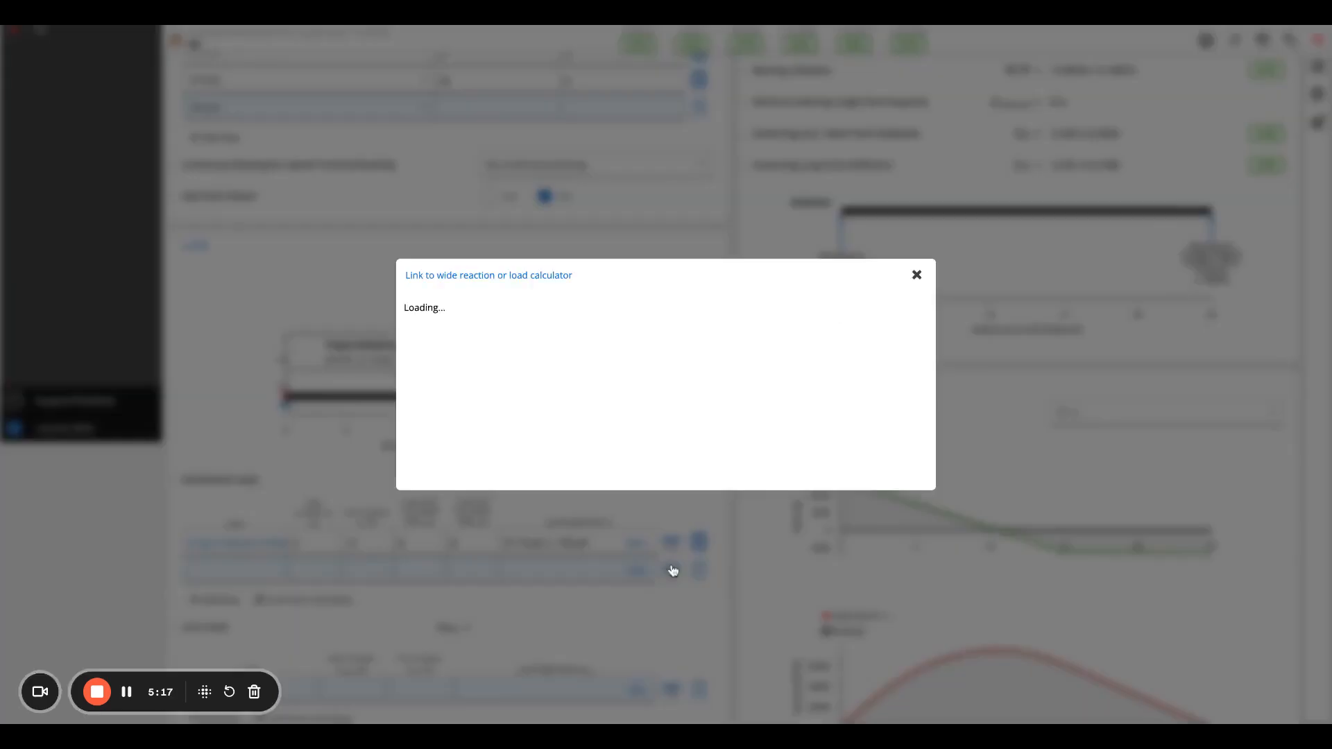
click(519, 373)
click(524, 399)
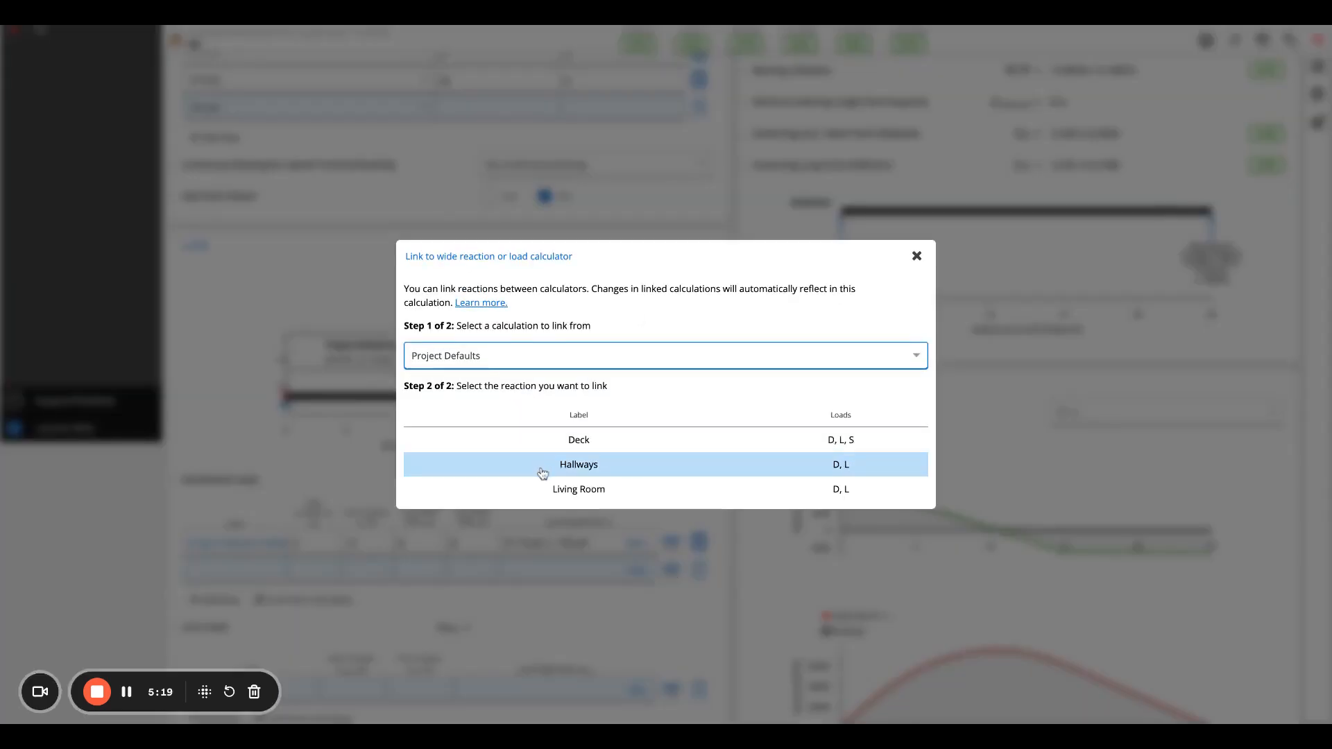
click(634, 439)
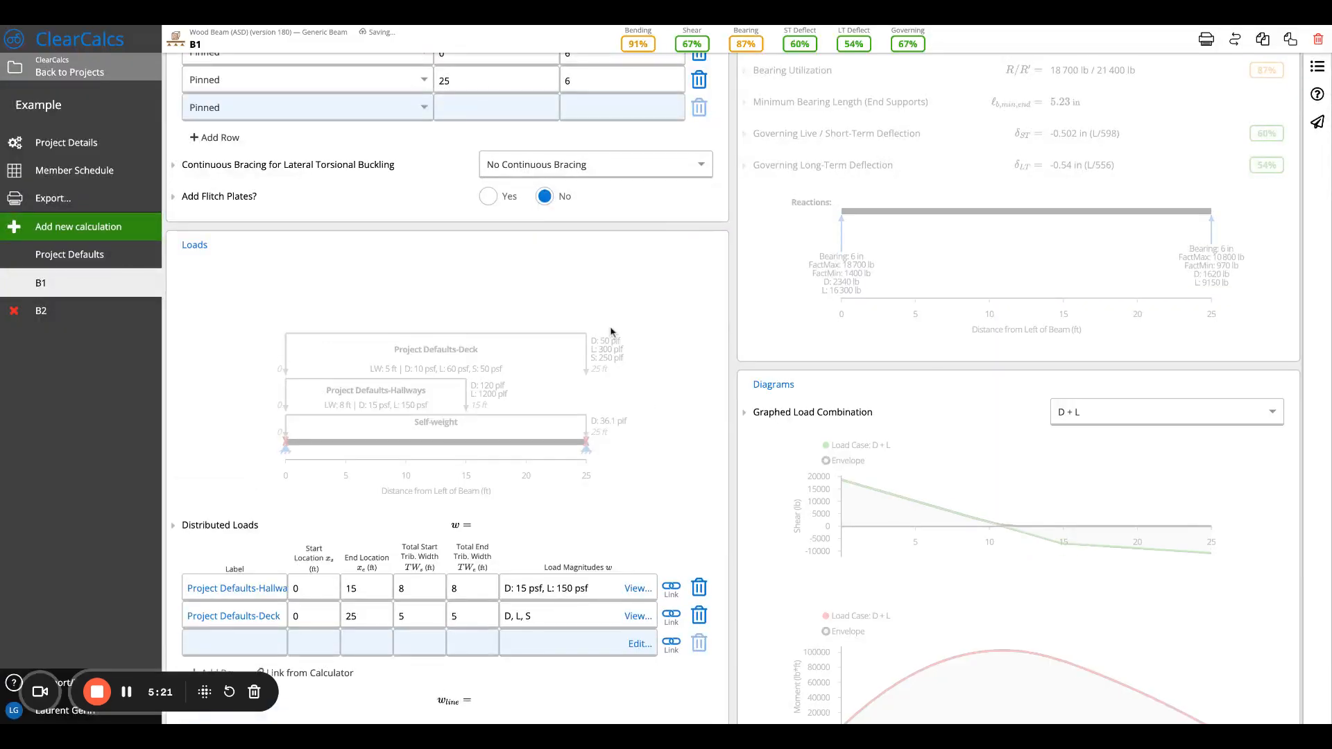
Step: Move B1's second pinned support to 15 ft and review the updated reactions, loads and diagrams
scroll(611, 332, down, 2)
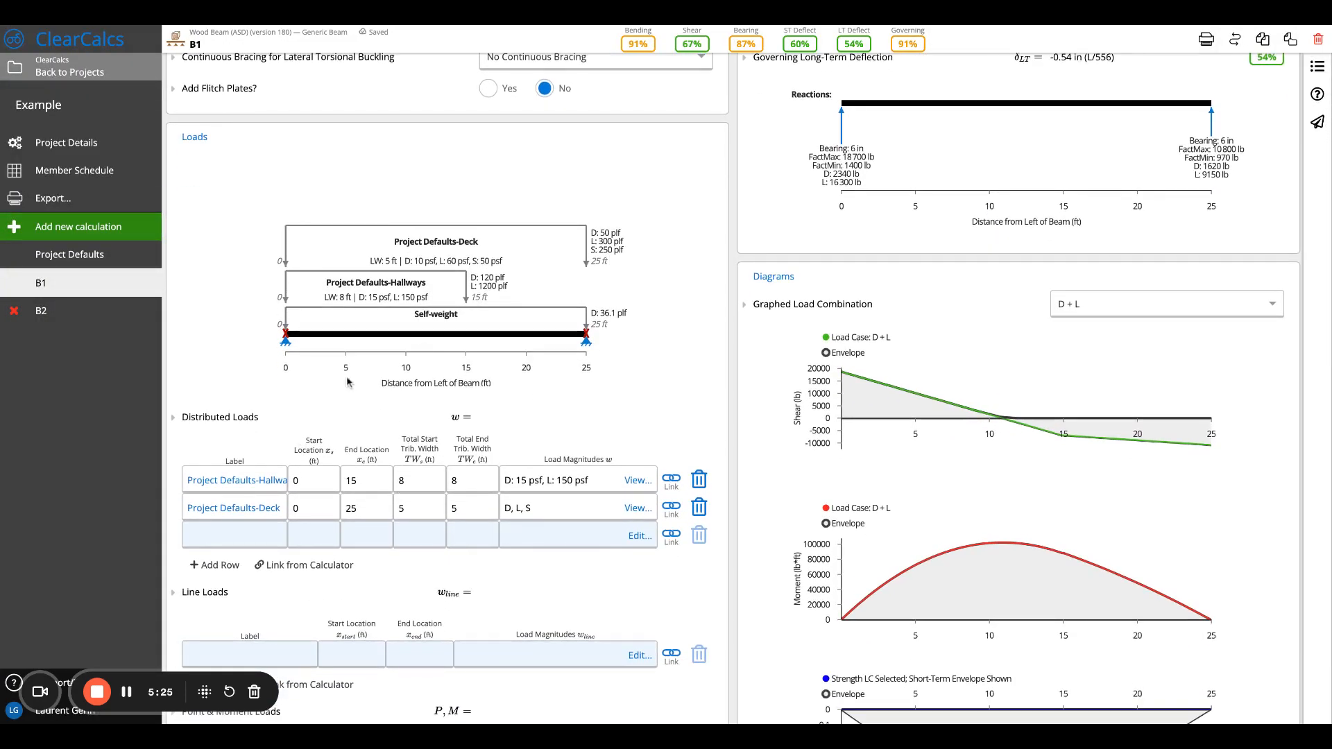
scroll(384, 319, up, 4)
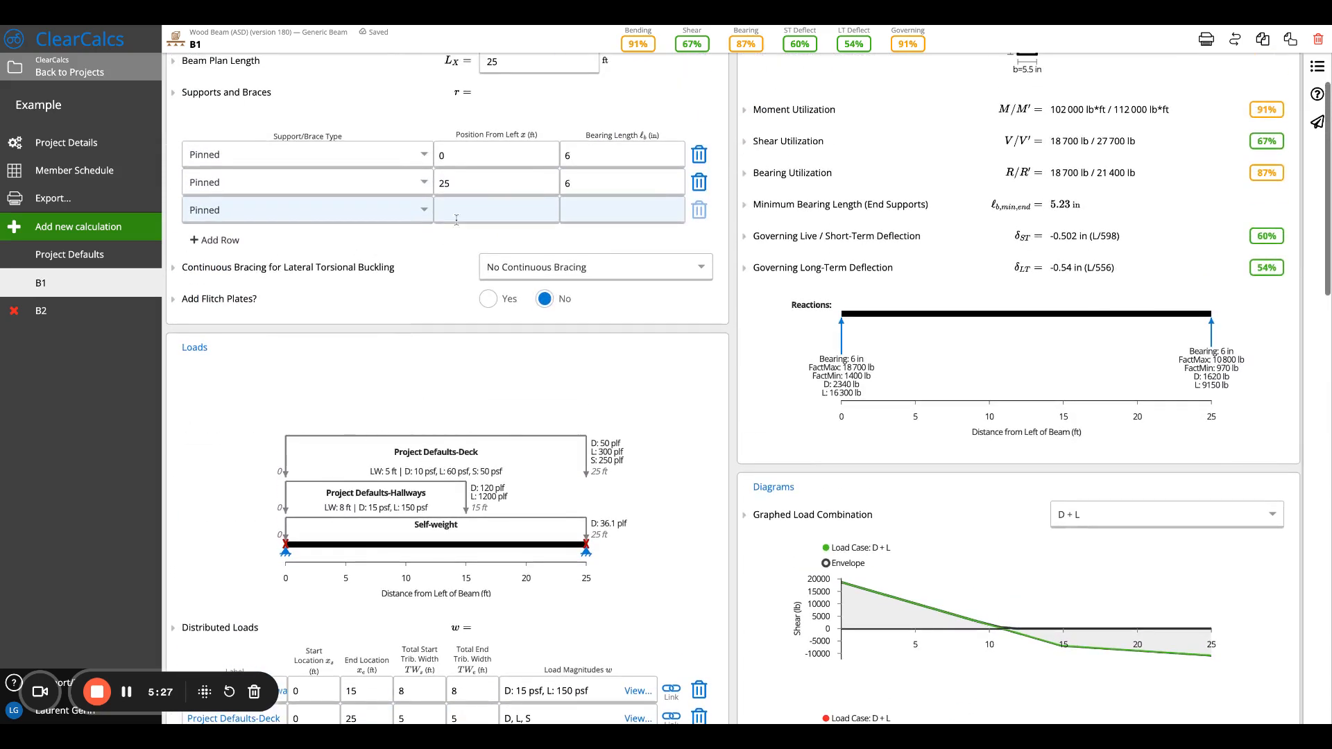
click(485, 182)
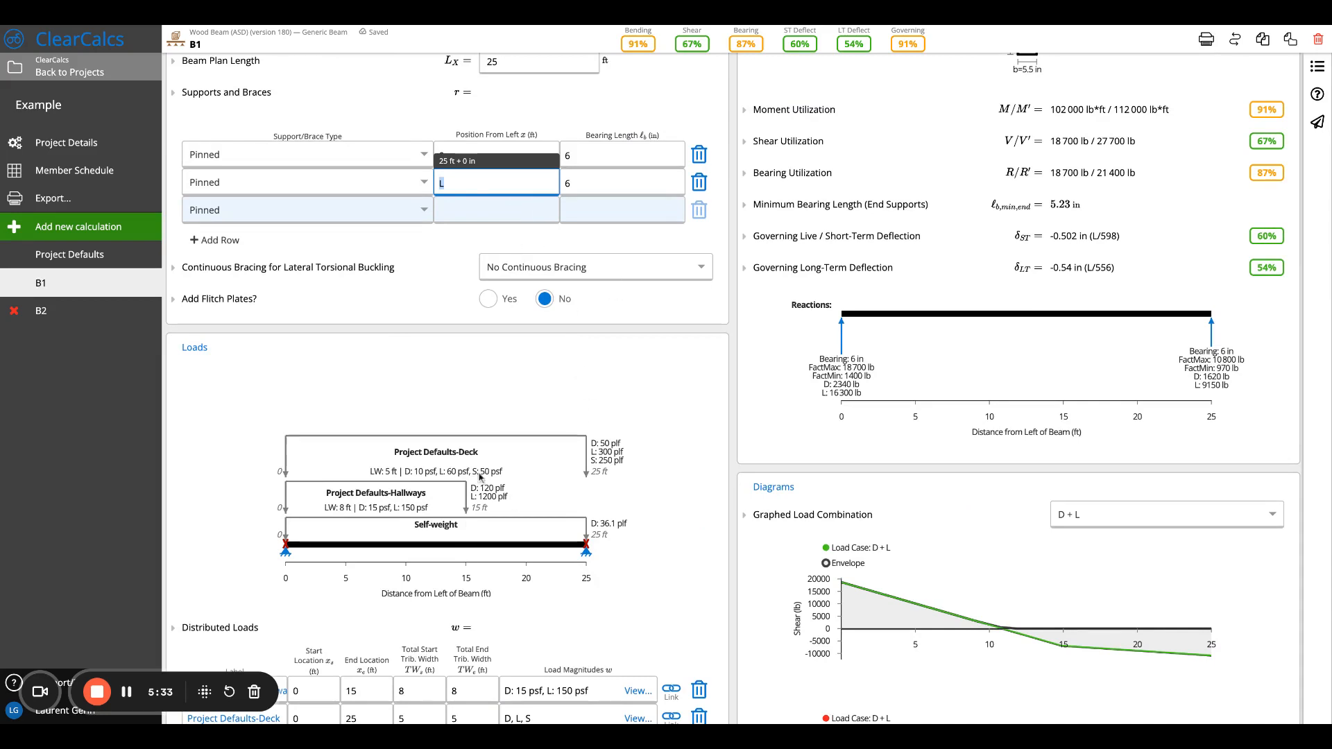
text(15)
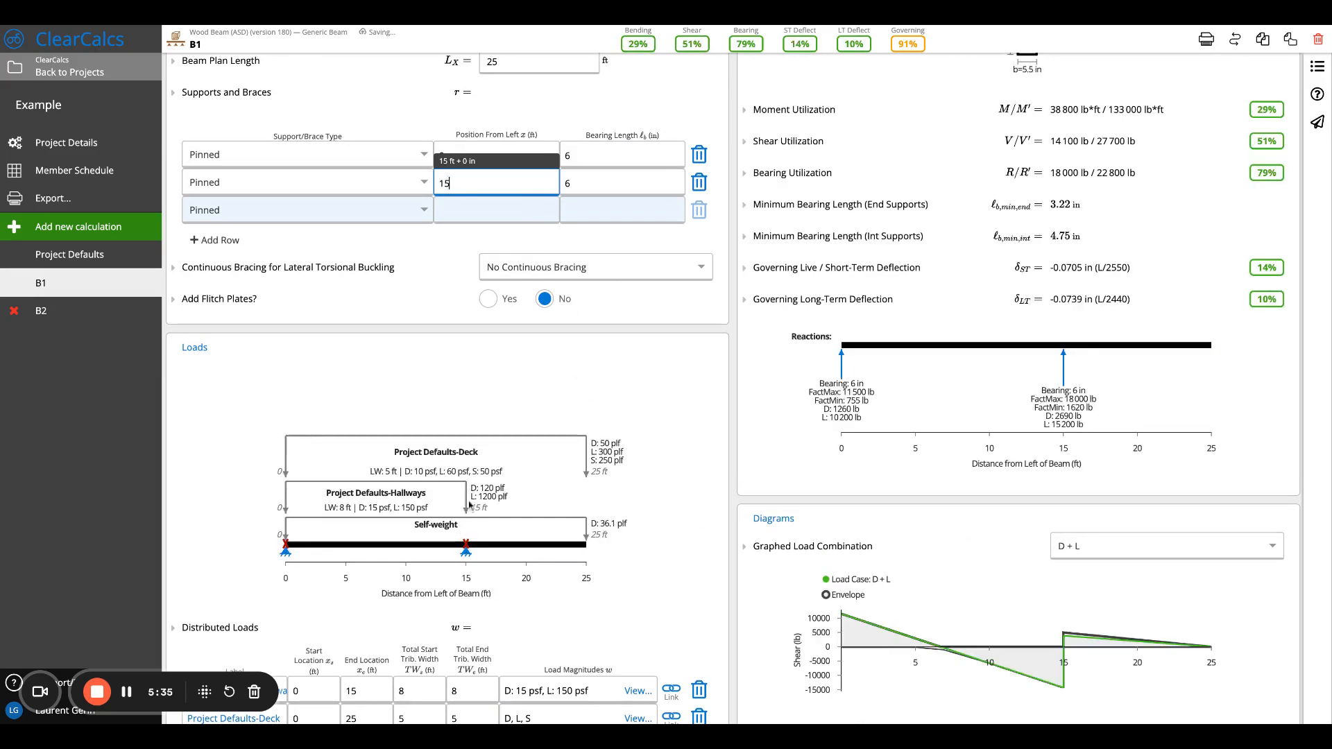
scroll(470, 515, down, 1)
scroll(470, 514, down, 3)
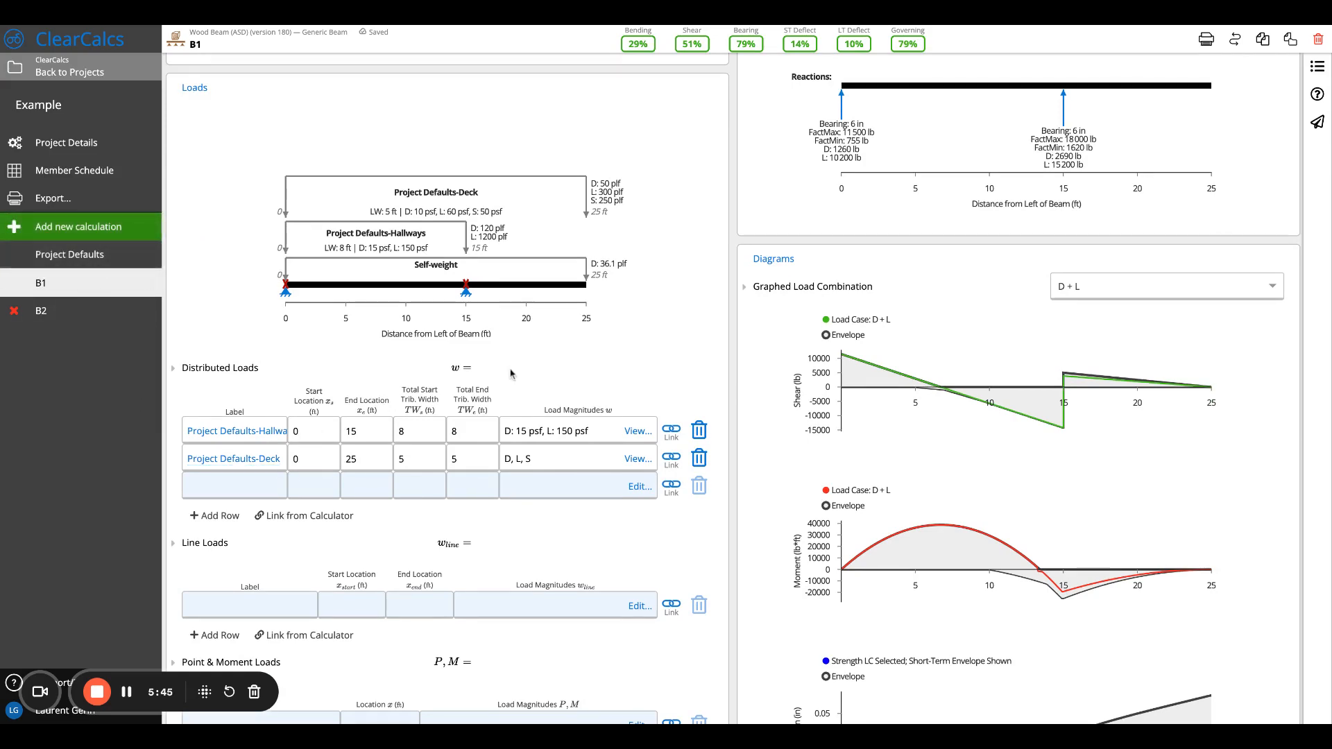
scroll(511, 374, up, 5)
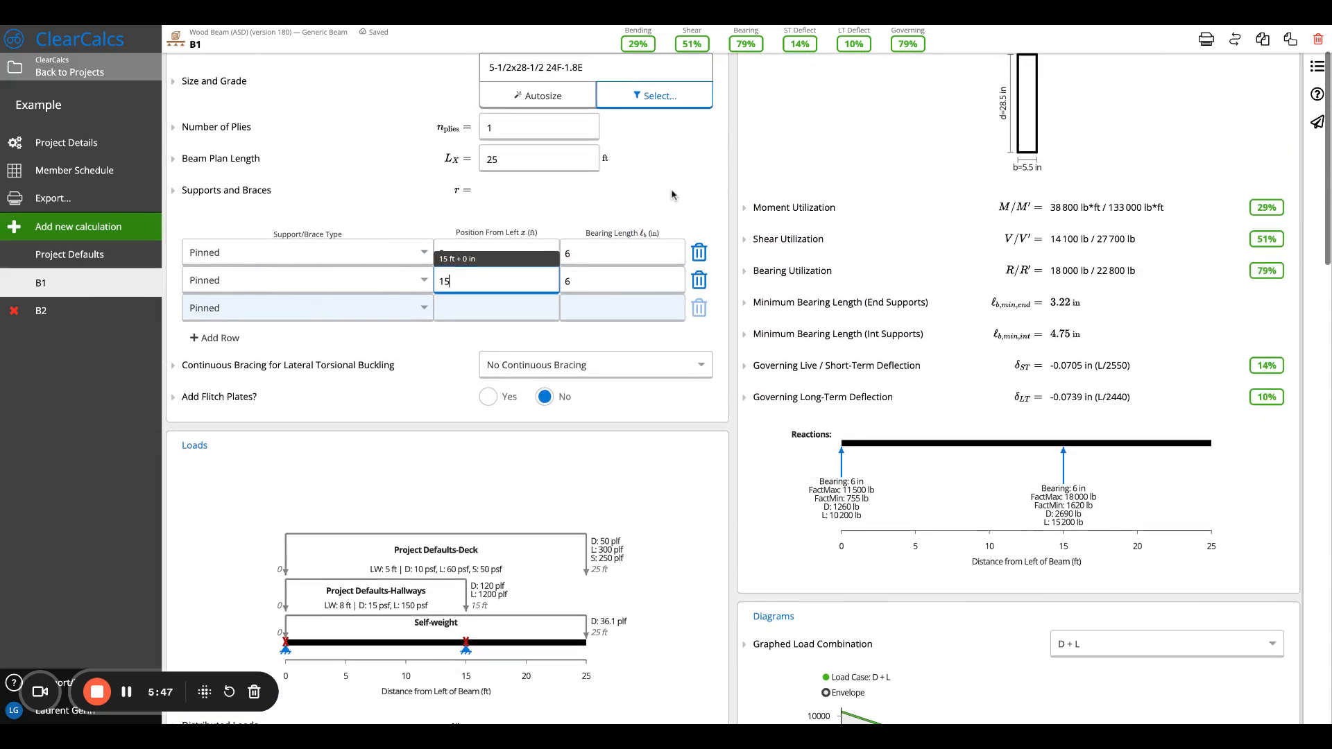
Step: Return to the project defaults and open the support contact form
click(83, 257)
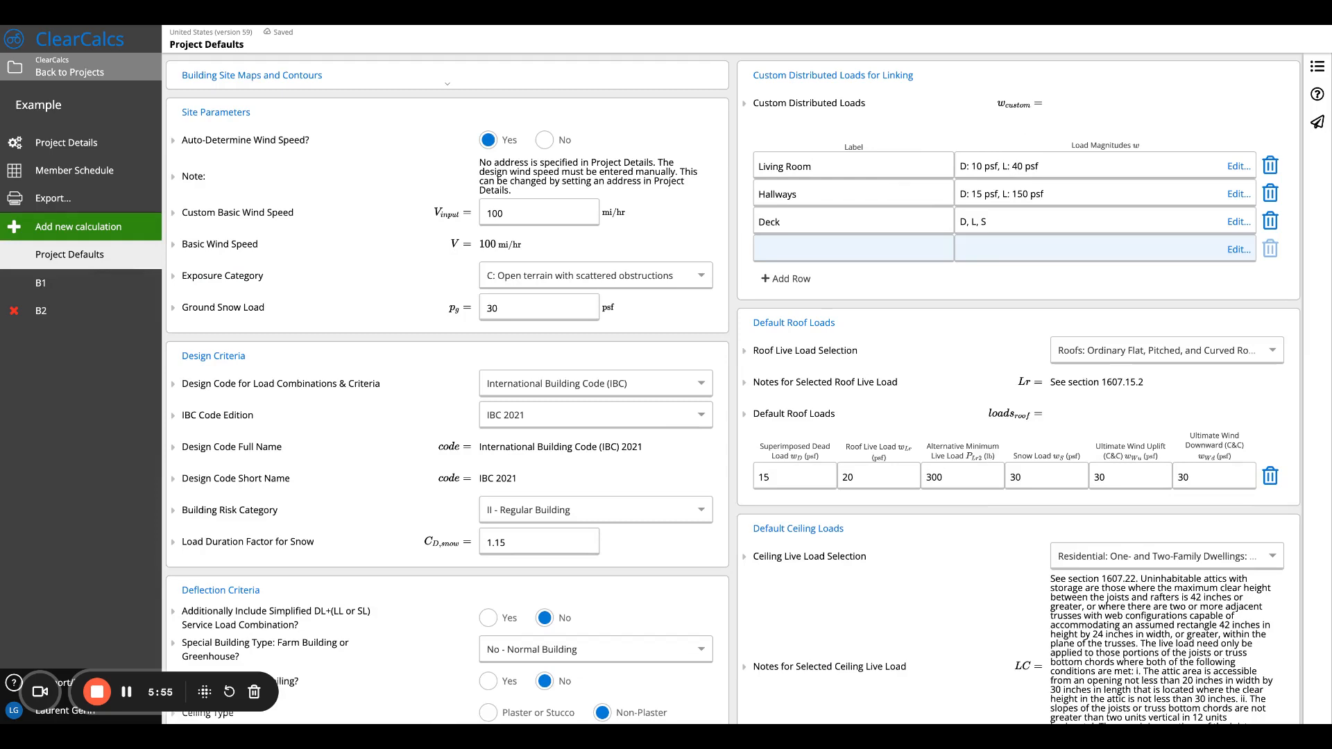
click(1318, 125)
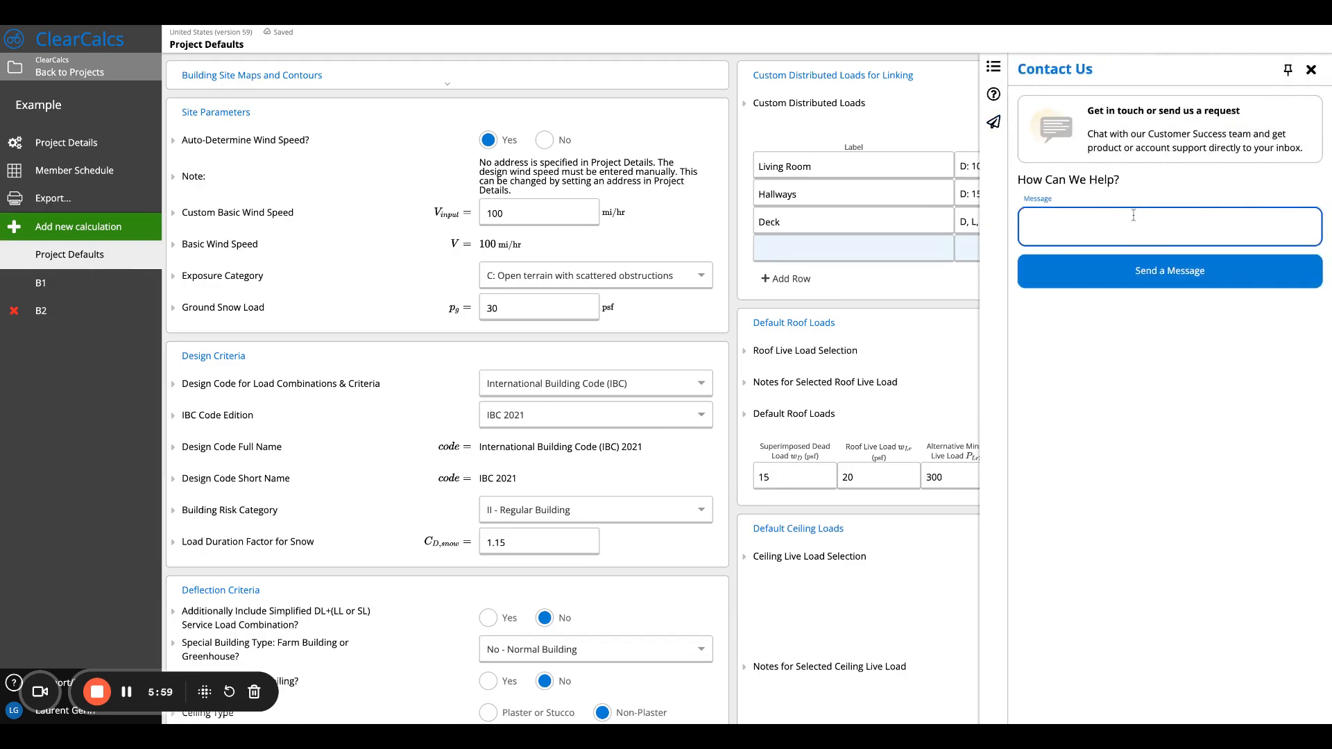